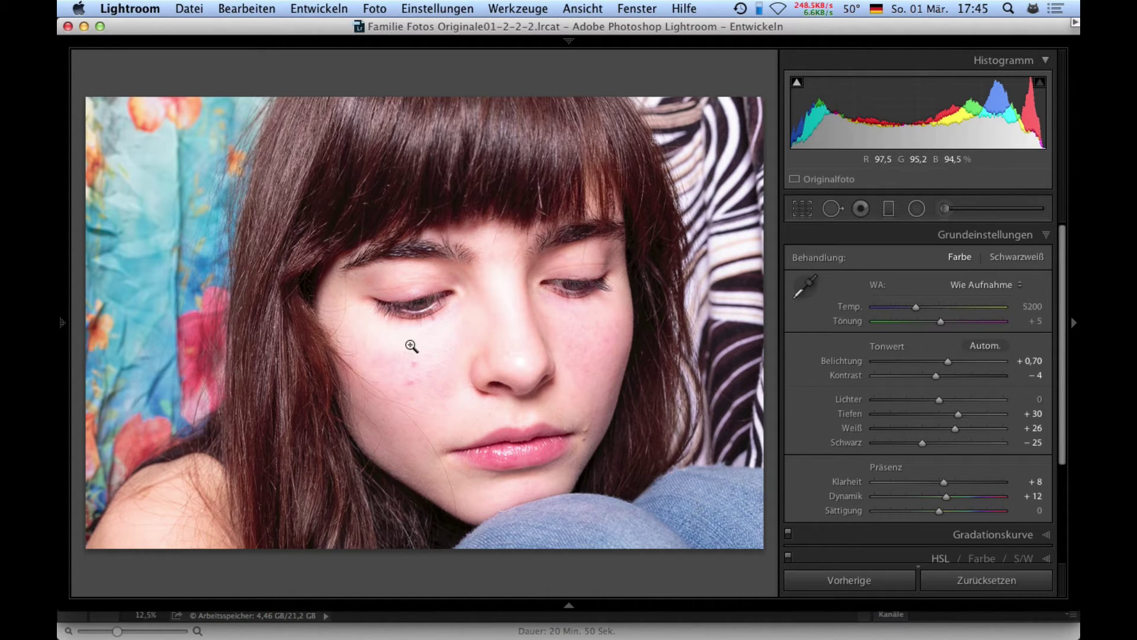
Check the cheek up close, set Highlights to −65, and send the photo to Photoshop
{"action": "left_click", "coordinate": [427, 344]}
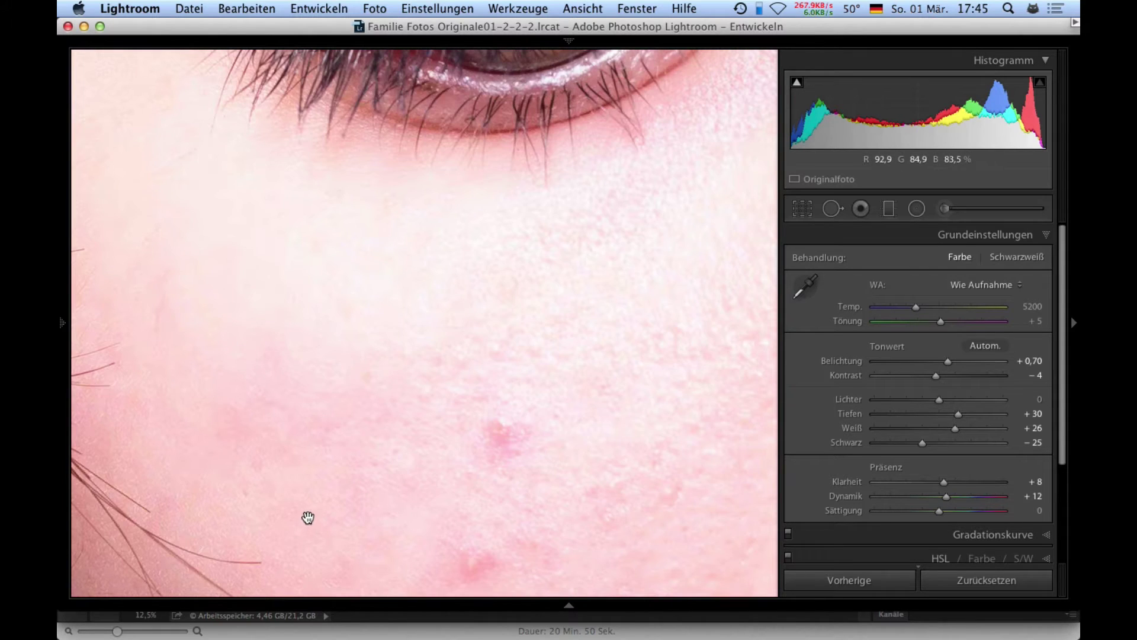
{"action": "left_click", "coordinate": [352, 508]}
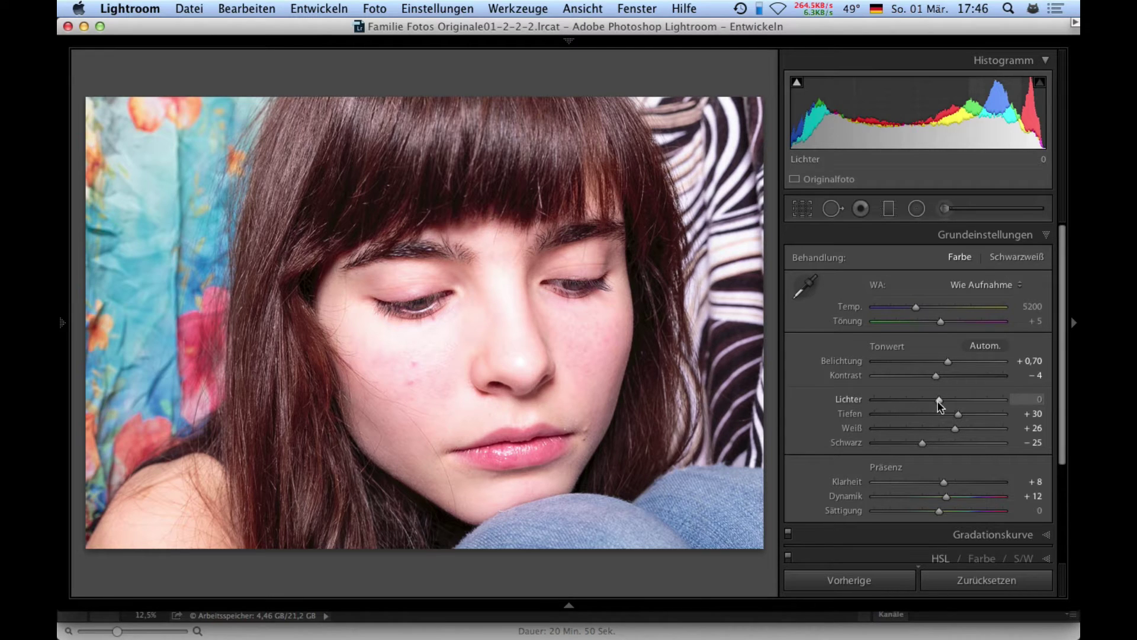
{"action": "mouse_move", "coordinate": [939, 405]}
{"action": "left_mouse_down"}
{"action": "mouse_move", "coordinate": [887, 405]}
{"action": "mouse_move", "coordinate": [917, 399]}
{"action": "mouse_move", "coordinate": [897, 400]}
{"action": "left_mouse_up"}
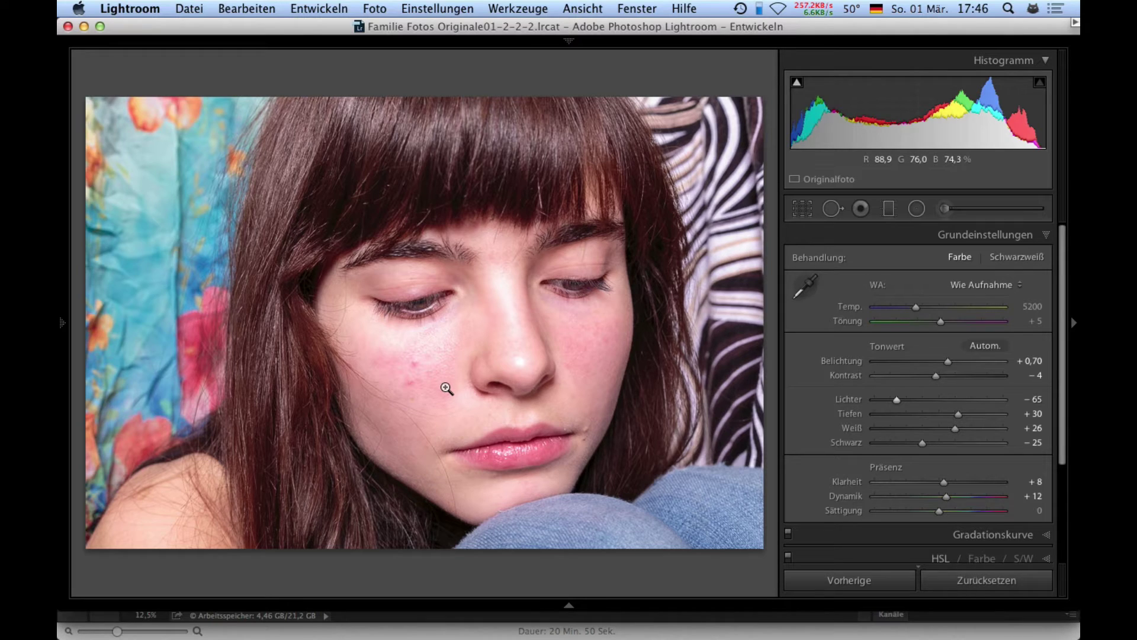
{"action": "key", "text": "super+Tab"}
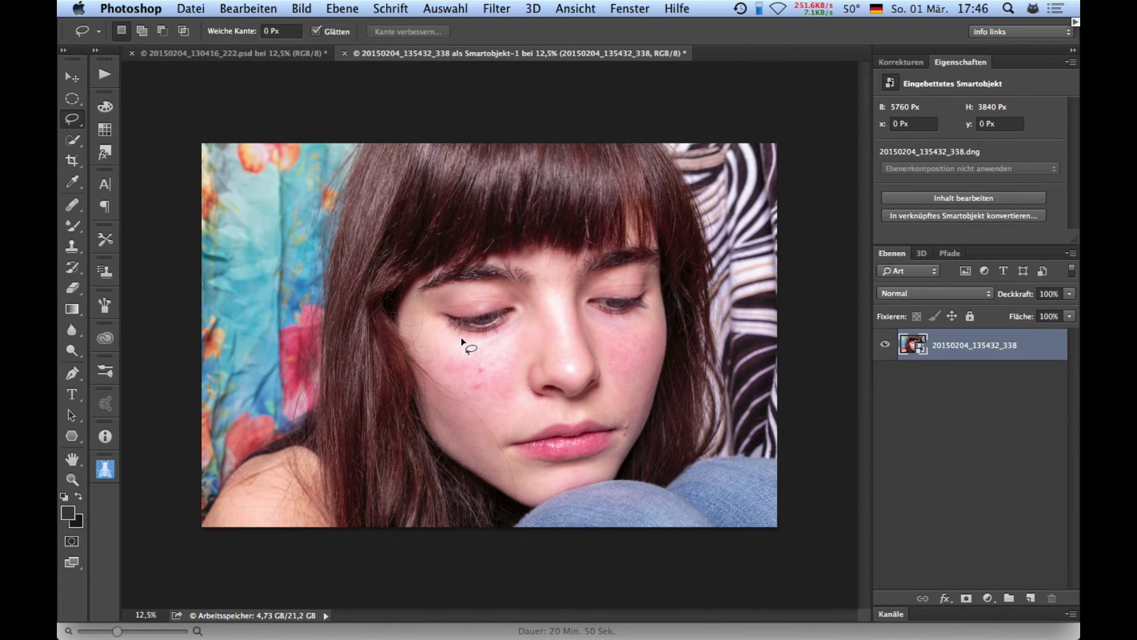
{"action": "key", "text": "super+plus"}
{"action": "key", "text": "super+plus"}
{"action": "key", "text": "super+plus"}
{"action": "key", "text": "super+plus"}
{"action": "key", "text": "super+plus"}
{"action": "scroll", "coordinate": [308, 305], "scroll_direction": "down", "scroll_amount": 3}
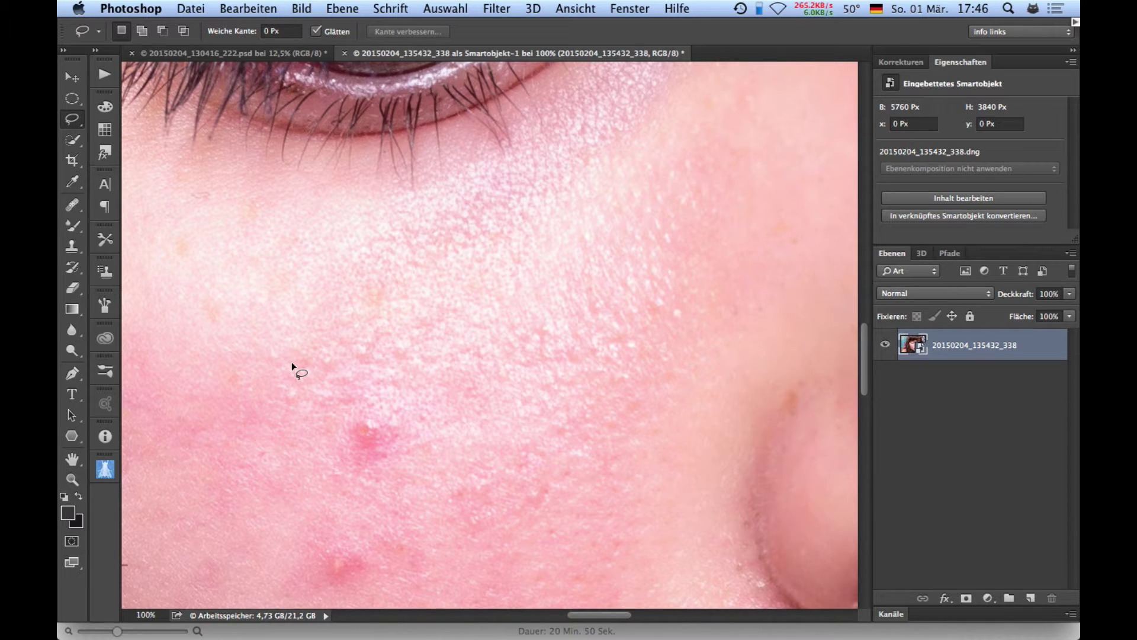
{"action": "key", "text": "ctrl+0"}
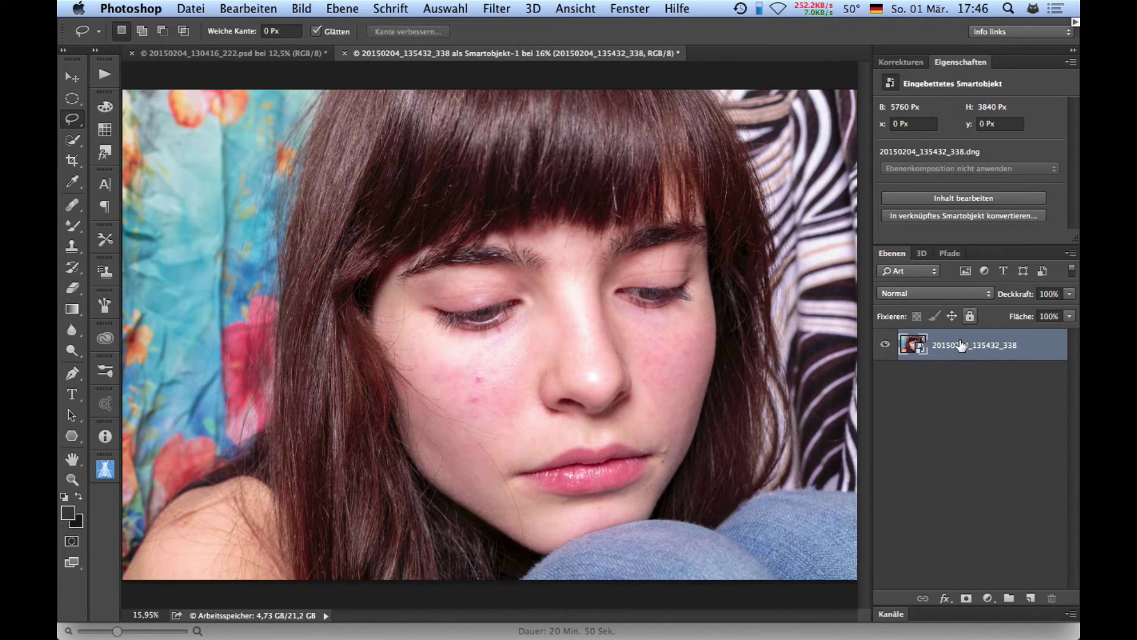
Create a new empty layer named rt
{"action": "key", "text": "ctrl+shift+n"}
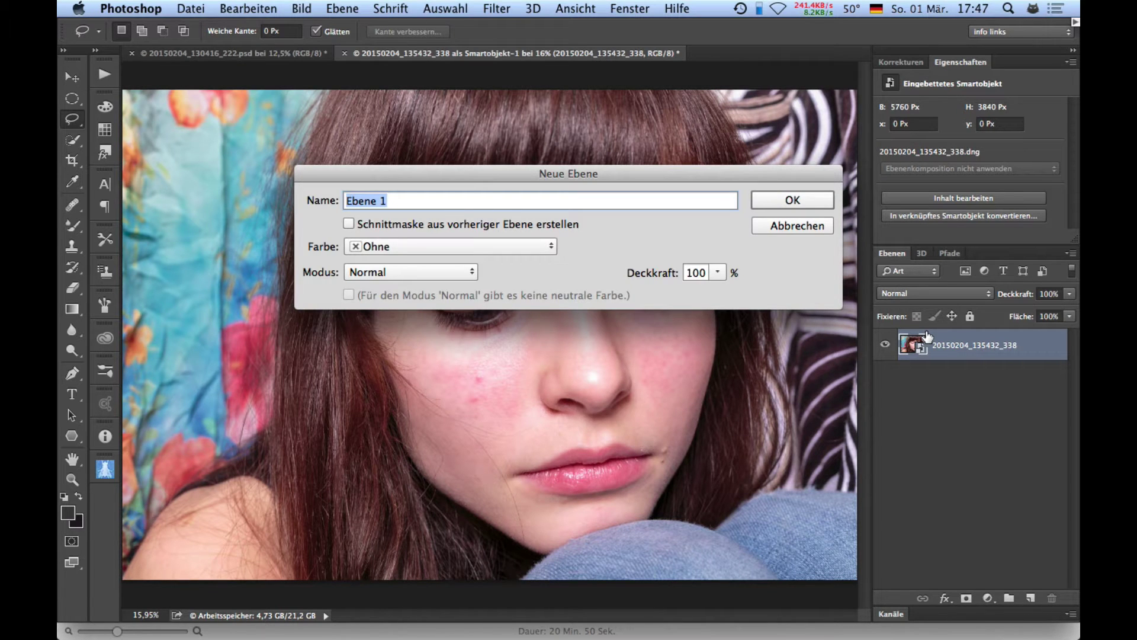
{"action": "type", "text": "rt"}
{"action": "key", "text": "Return"}
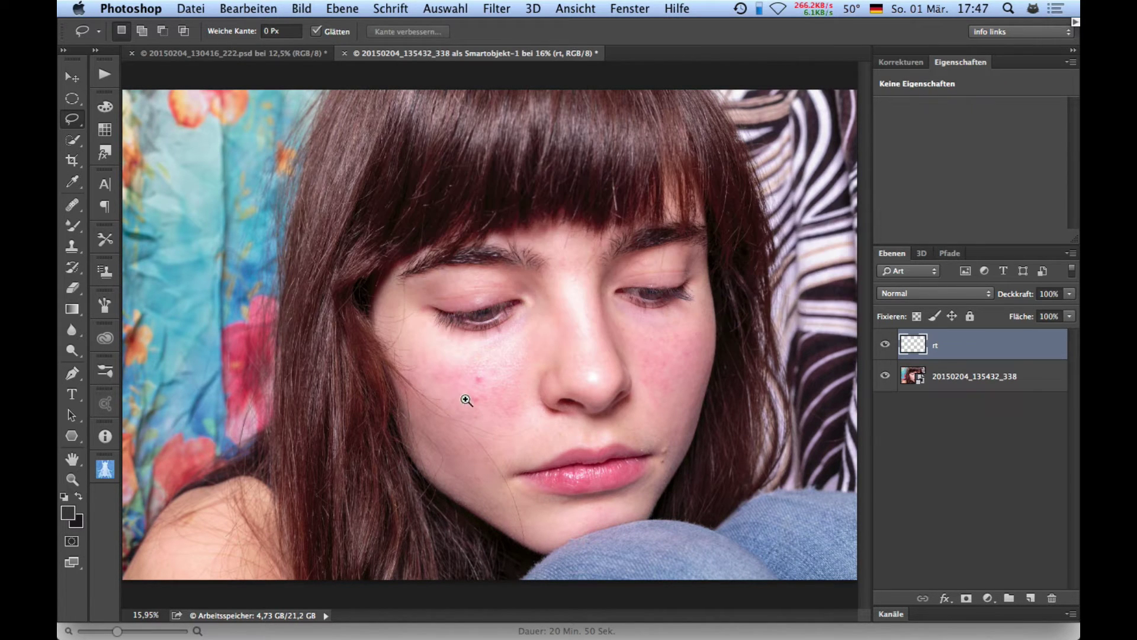
{"action": "scroll", "coordinate": [468, 396], "scroll_direction": "up", "scroll_amount": 5}
Heal the red blemishes on the cheek below the eye from sampled clean skin
{"action": "key", "text": "j"}
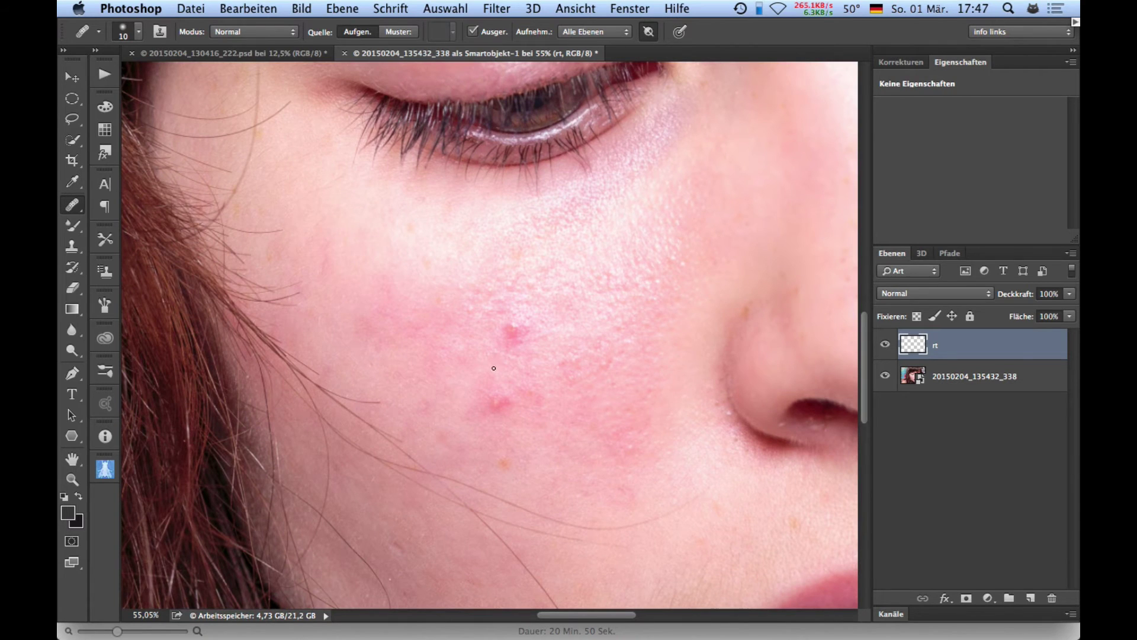
{"action": "left_click_drag", "start_coordinate": [493, 368], "coordinate": [521, 376]}
{"action": "left_click", "coordinate": [508, 333]}
{"action": "left_click", "coordinate": [549, 355], "text": "alt"}
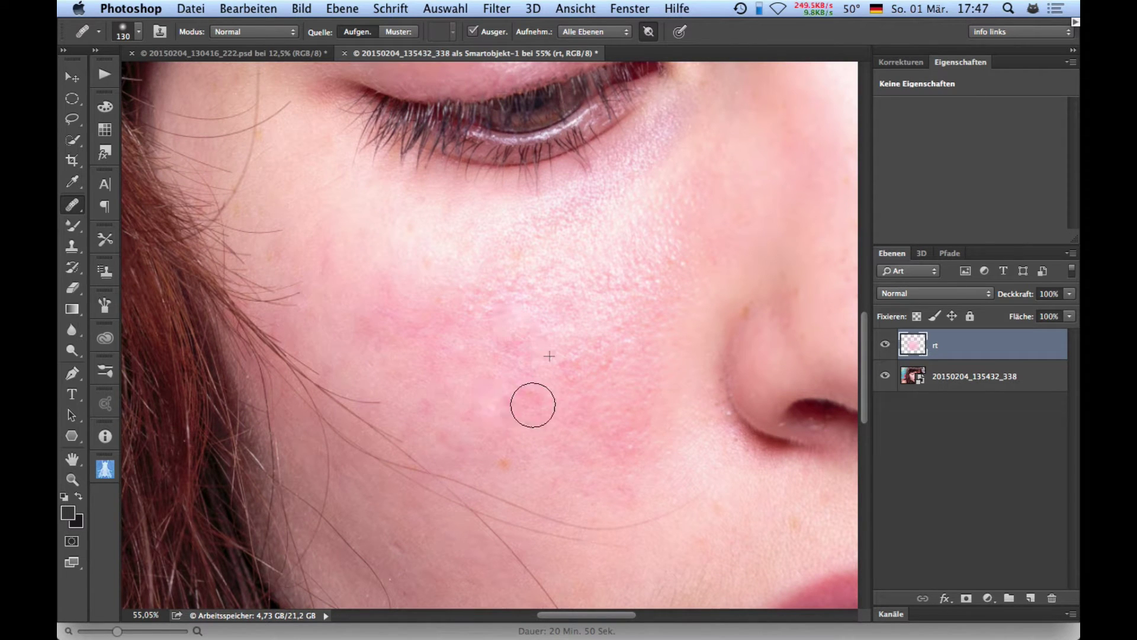
{"action": "left_click", "coordinate": [494, 406]}
{"action": "left_click_drag", "start_coordinate": [529, 422], "coordinate": [500, 426]}
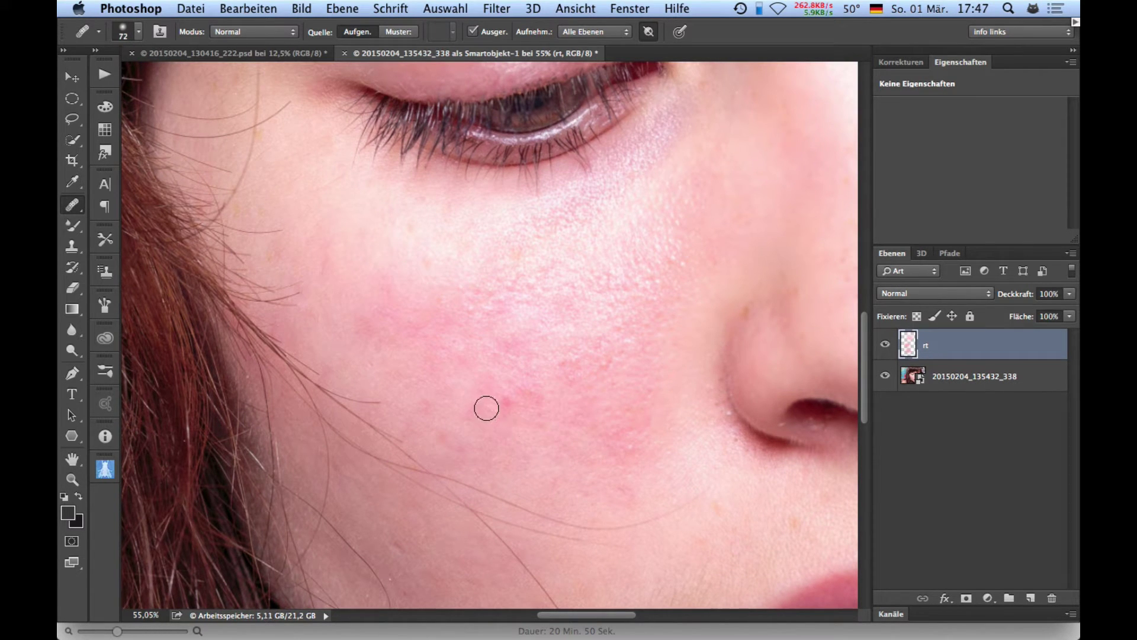
{"action": "left_click", "coordinate": [505, 399]}
{"action": "left_click", "coordinate": [518, 323], "text": "alt"}
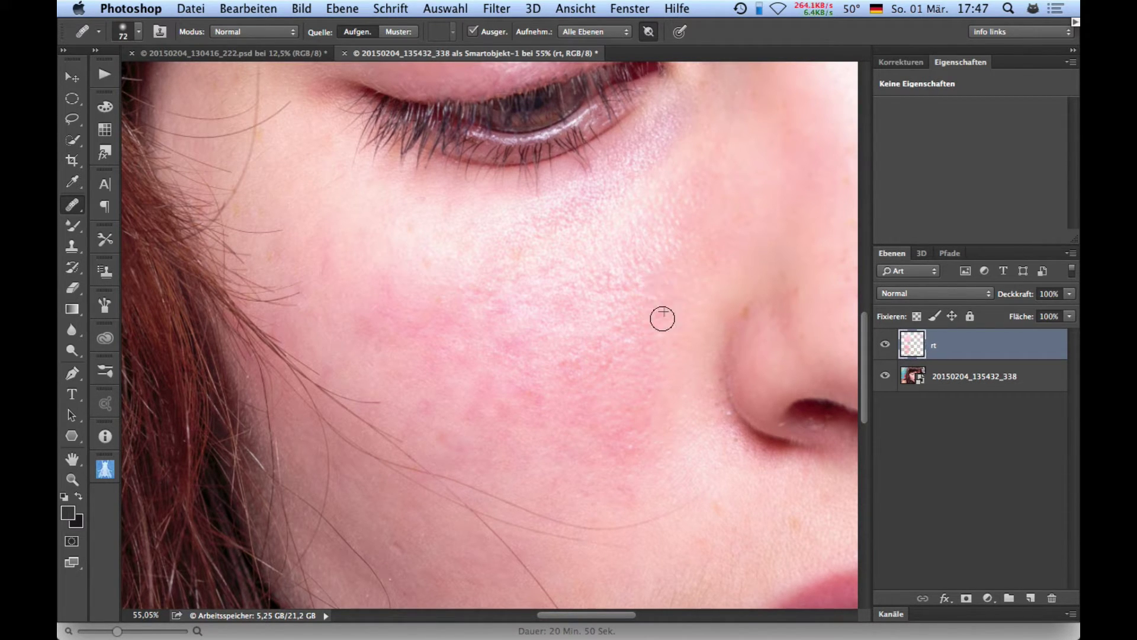
Heal the remaining small spots across the upper and lower cheek
{"action": "left_click", "coordinate": [677, 262]}
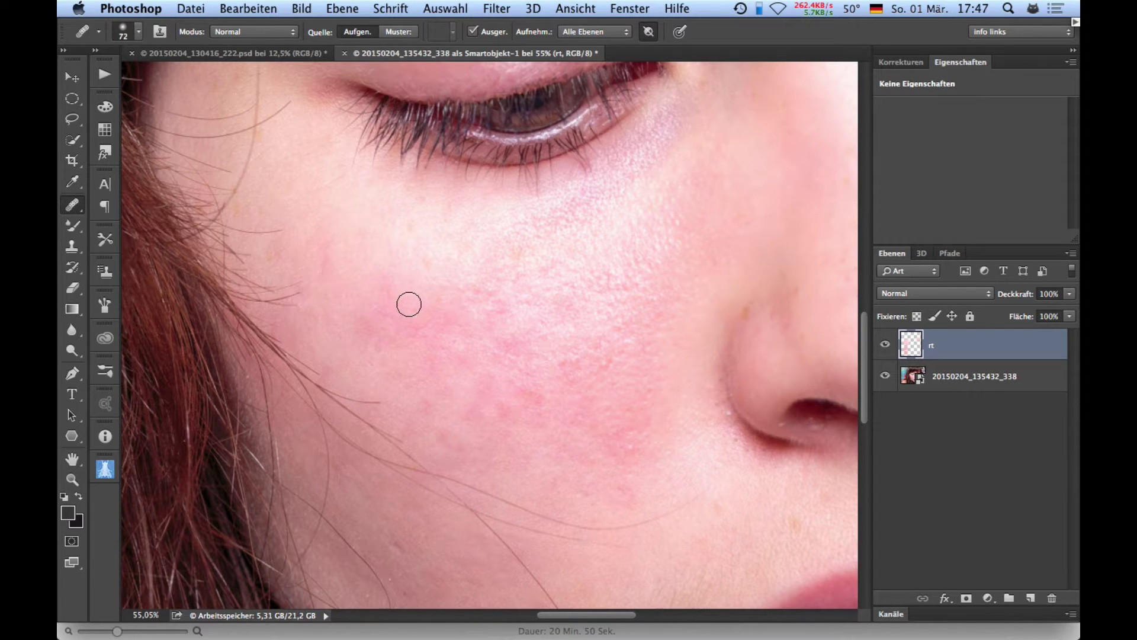
{"action": "left_click_drag", "start_coordinate": [409, 304], "coordinate": [426, 305]}
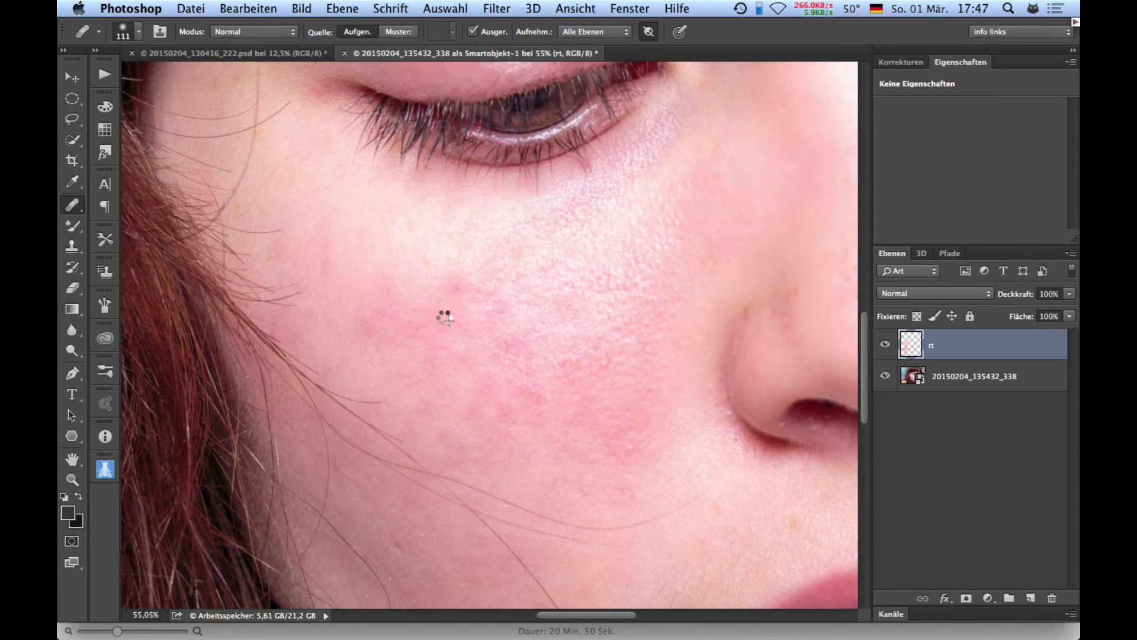
{"action": "left_click", "coordinate": [470, 305]}
{"action": "left_click", "coordinate": [508, 323]}
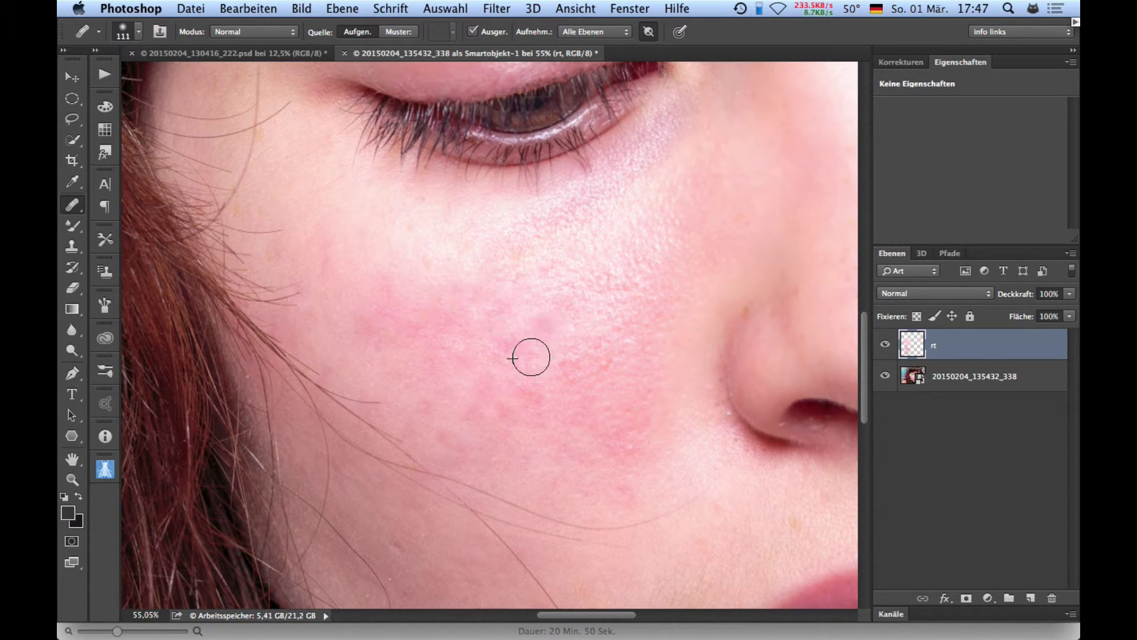
{"action": "left_click", "coordinate": [599, 353]}
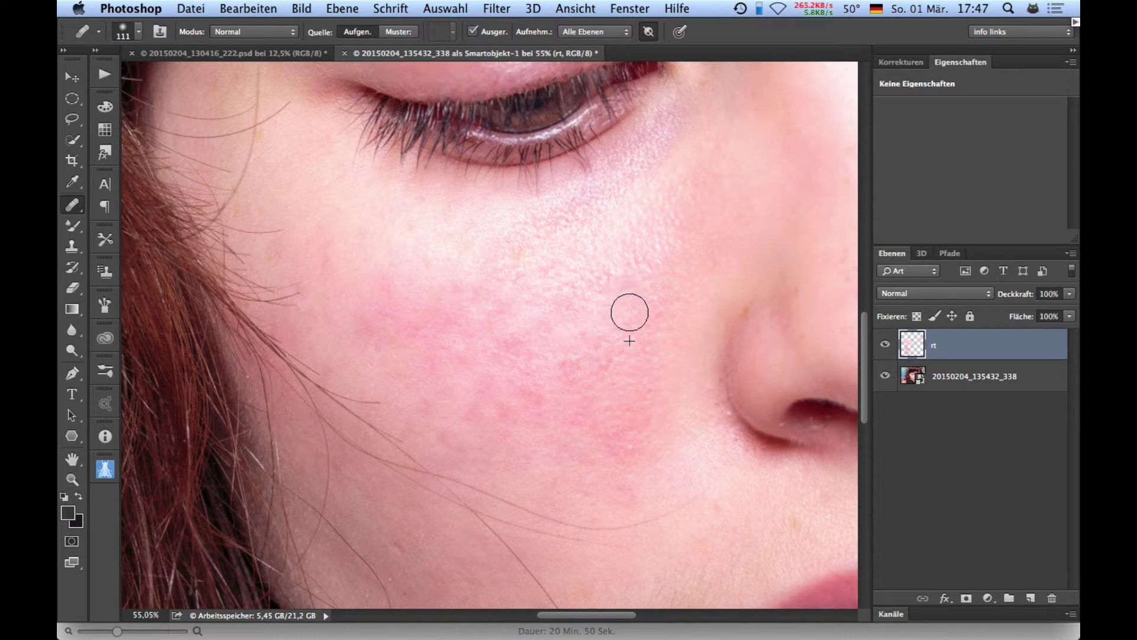
{"action": "left_click", "coordinate": [642, 258]}
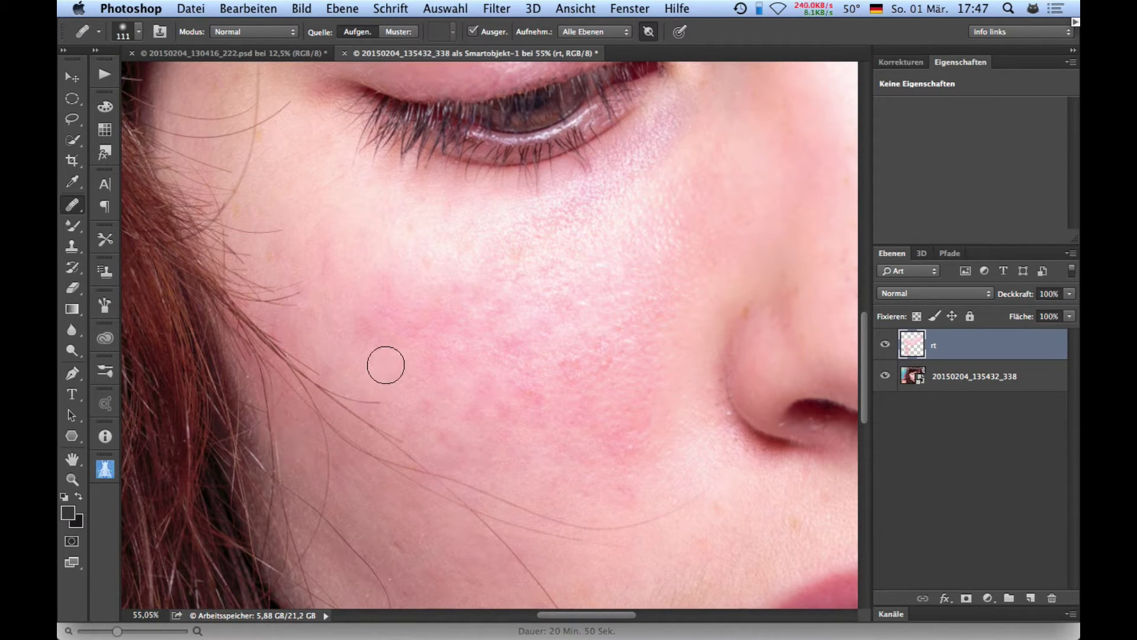
Erase an unwanted heal from rt, then re-heal that blemish and one more cheek spot
{"action": "key", "text": "e"}
{"action": "left_click_drag", "start_coordinate": [574, 302], "coordinate": [587, 300]}
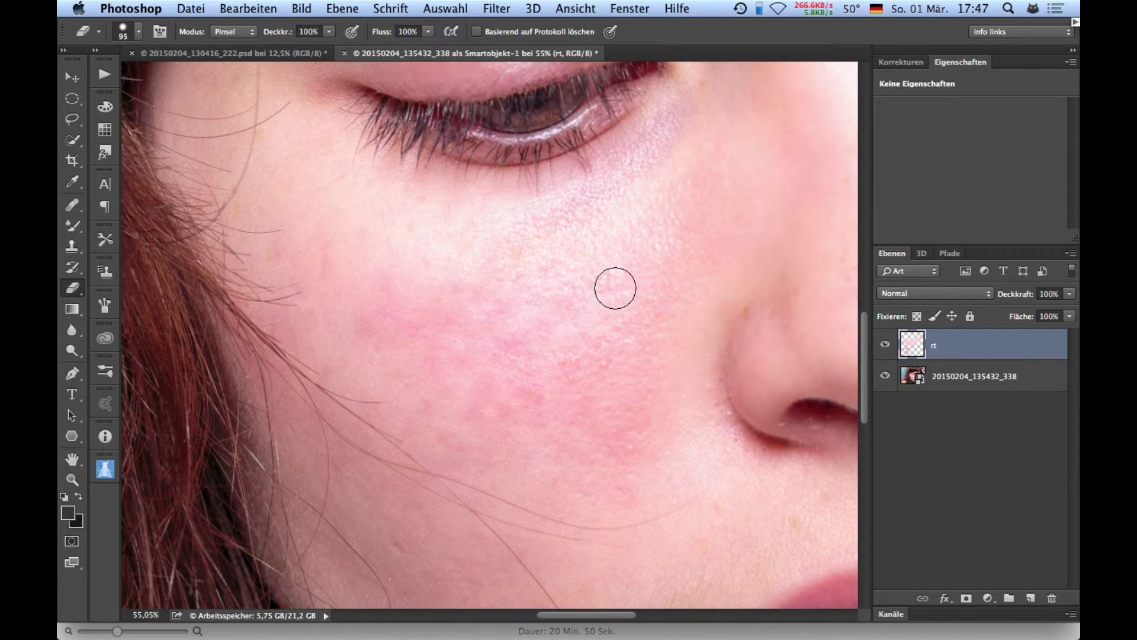
{"action": "left_click", "coordinate": [512, 333]}
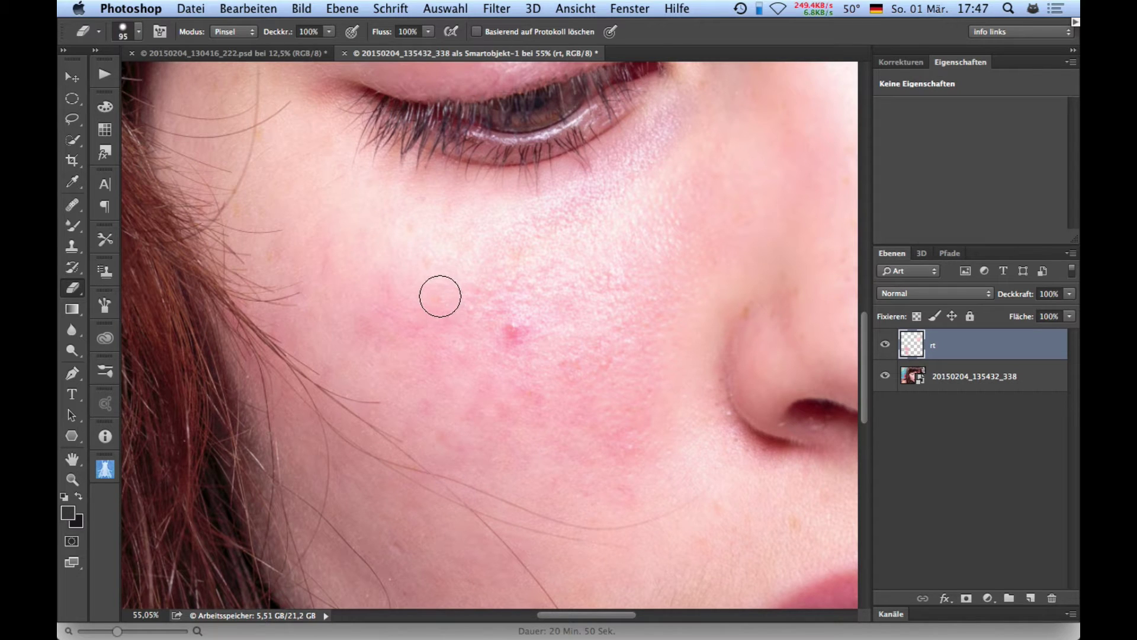
{"action": "key", "text": "j"}
{"action": "left_click", "coordinate": [521, 358], "text": "alt"}
{"action": "left_click", "coordinate": [511, 333]}
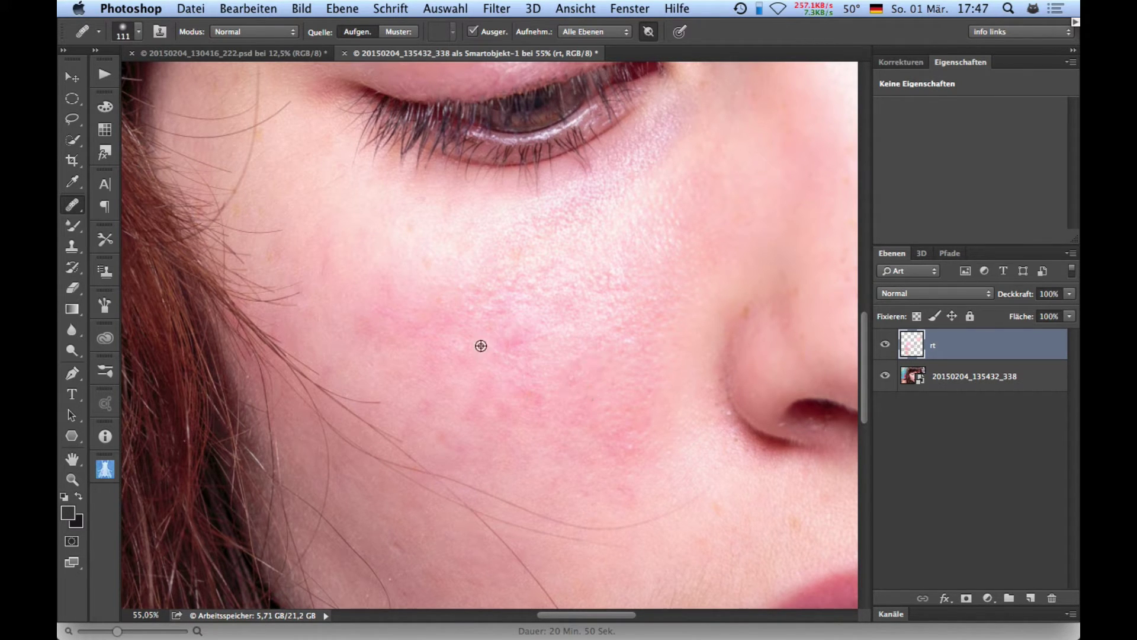
{"action": "left_click", "coordinate": [512, 394]}
Stamp all visible layers into Ebene 1 and give it a white reveal-all mask
{"action": "key", "text": "super+alt+shift+e"}
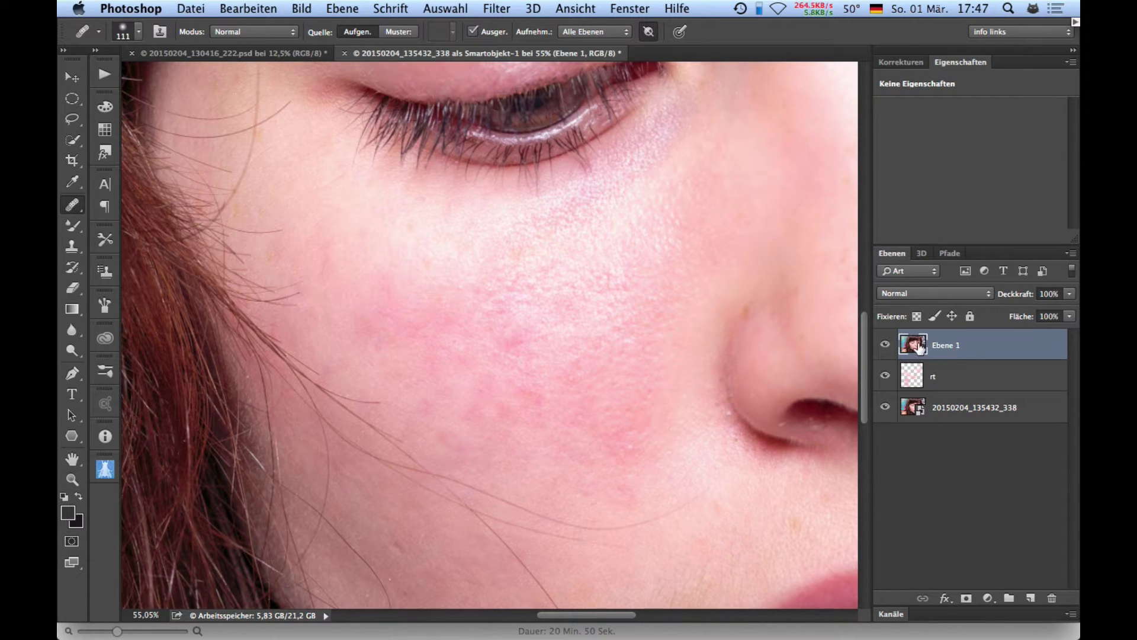
{"action": "left_click", "coordinate": [802, 362]}
{"action": "key", "text": "super+alt+m"}
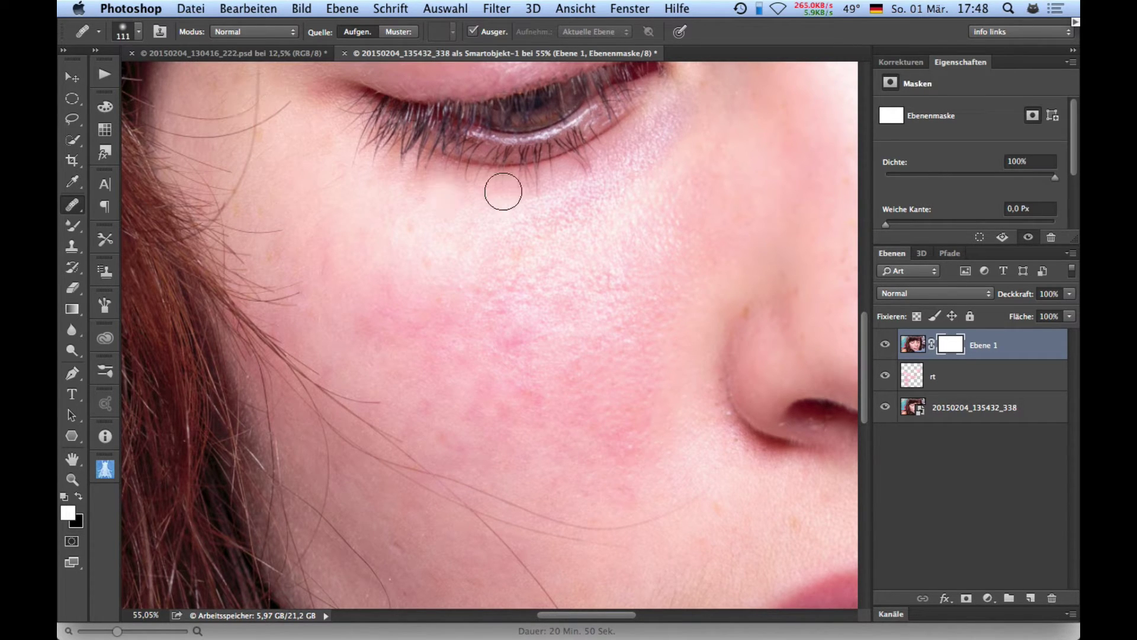
{"action": "left_click", "coordinate": [301, 10]}
{"action": "mouse_move", "coordinate": [326, 288]}
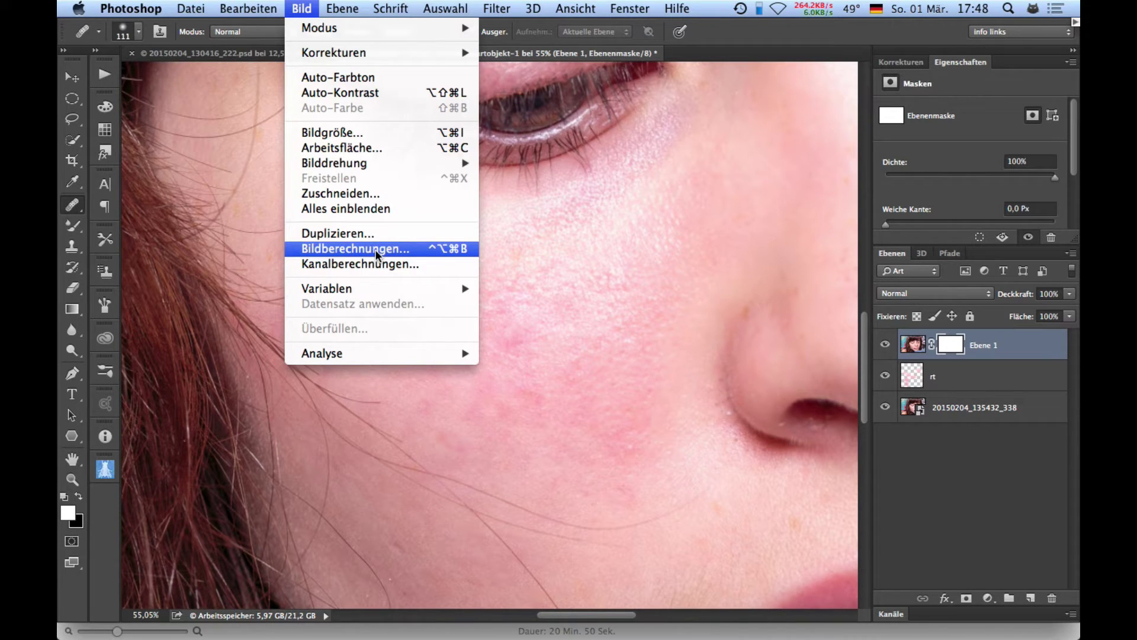
Apply Image to the mask from the merged source's red channel in Normal blending
{"action": "left_click", "coordinate": [376, 248]}
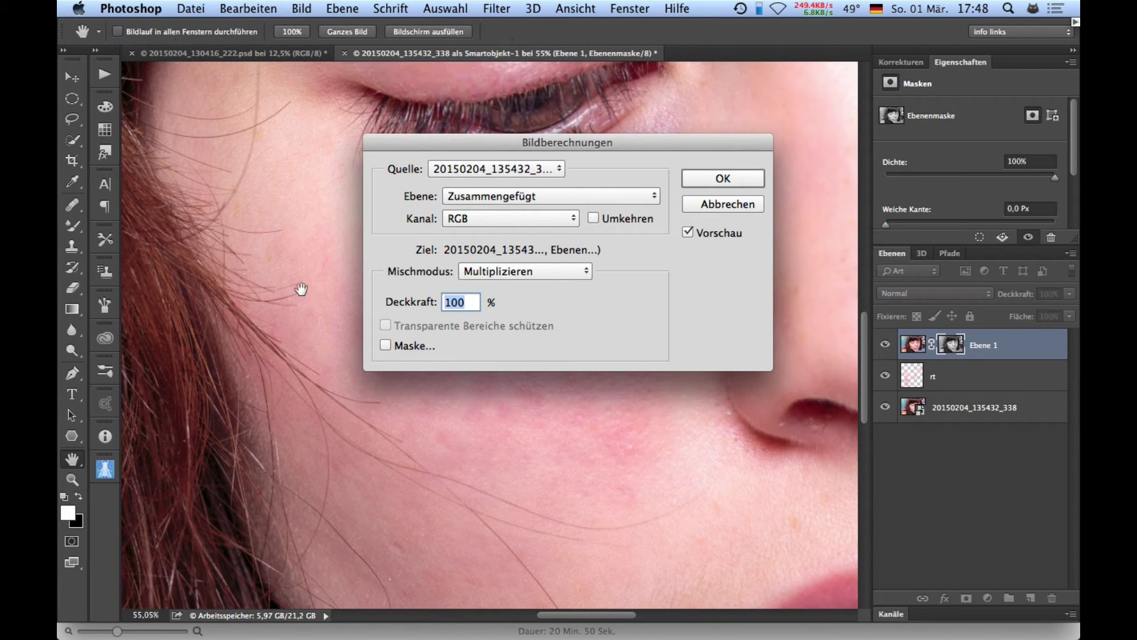
{"action": "left_click", "coordinate": [550, 197]}
{"action": "left_click", "coordinate": [513, 222]}
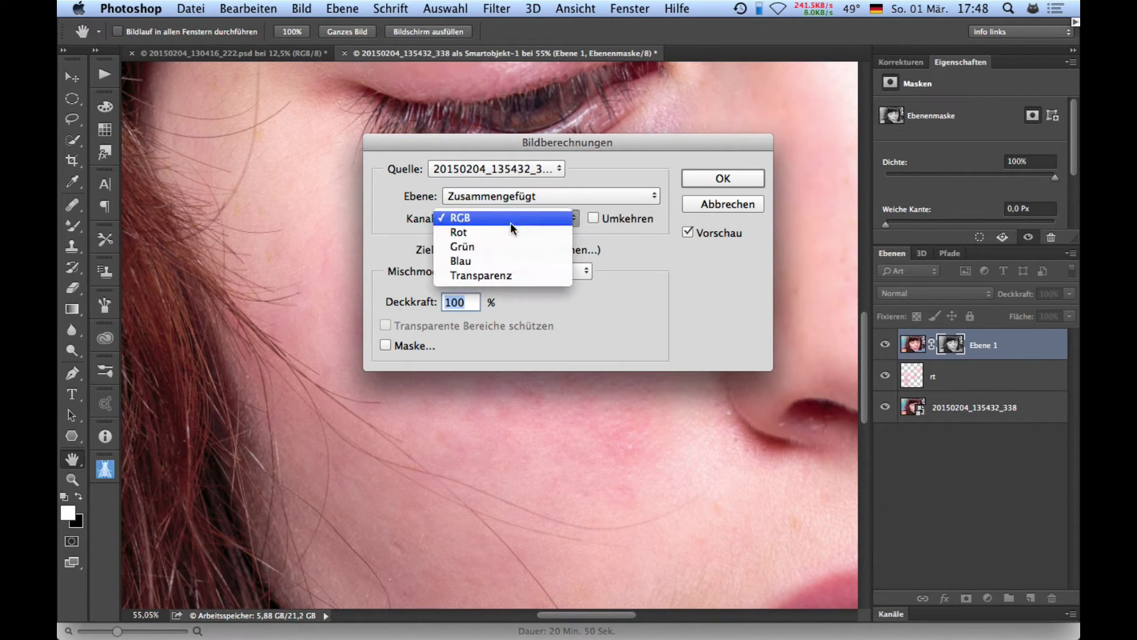
{"action": "left_click", "coordinate": [459, 232]}
{"action": "left_click", "coordinate": [535, 274]}
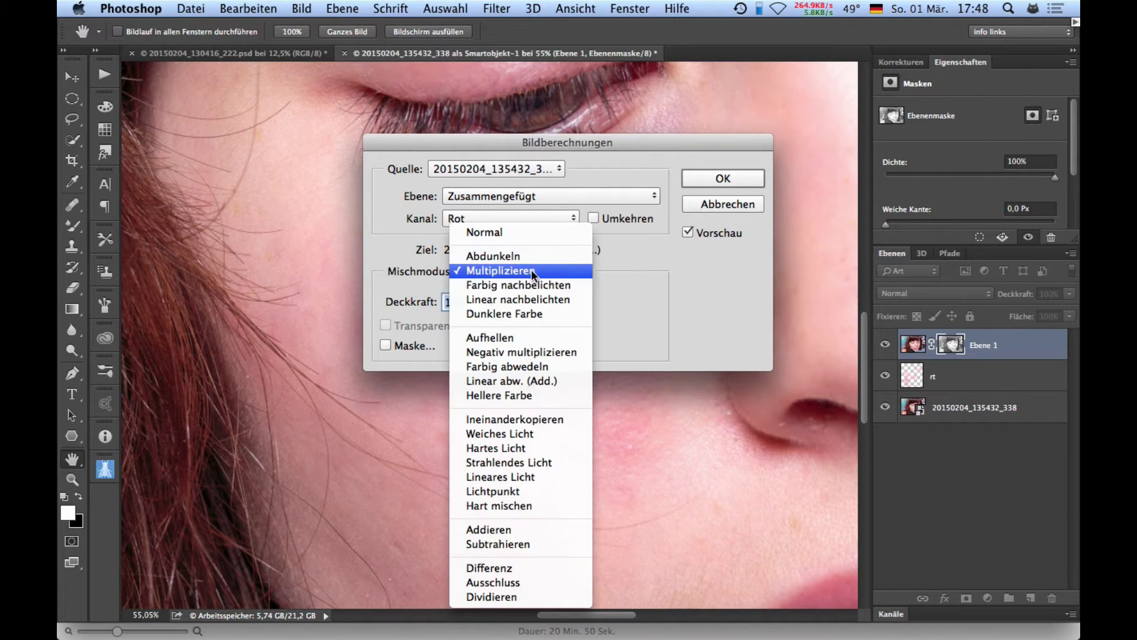
{"action": "left_click", "coordinate": [490, 233]}
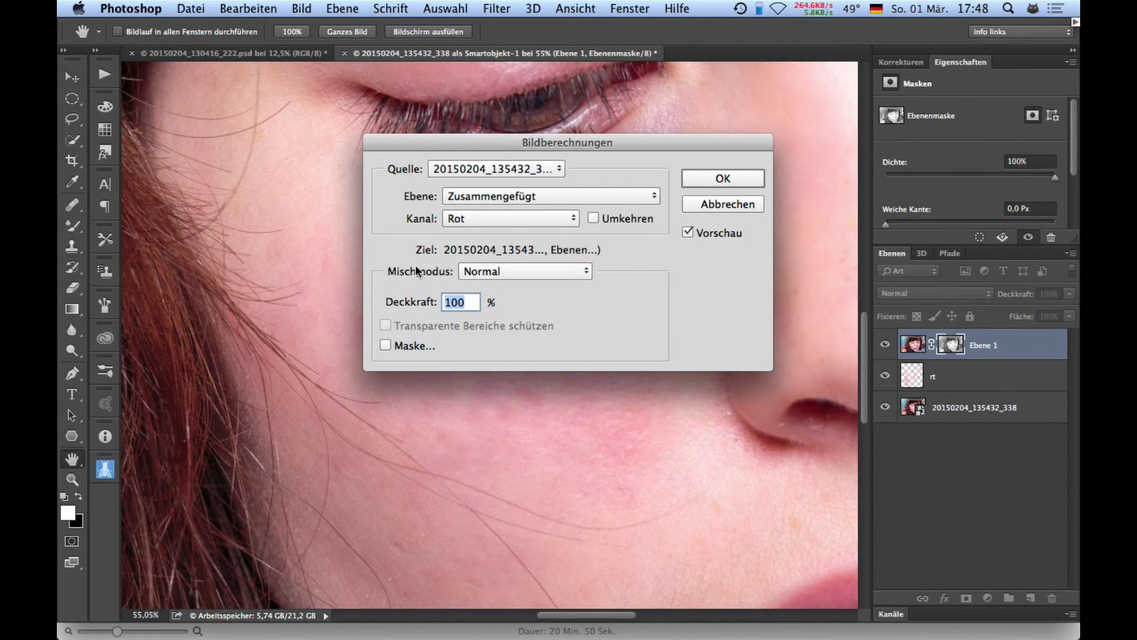
{"action": "left_click", "coordinate": [718, 171]}
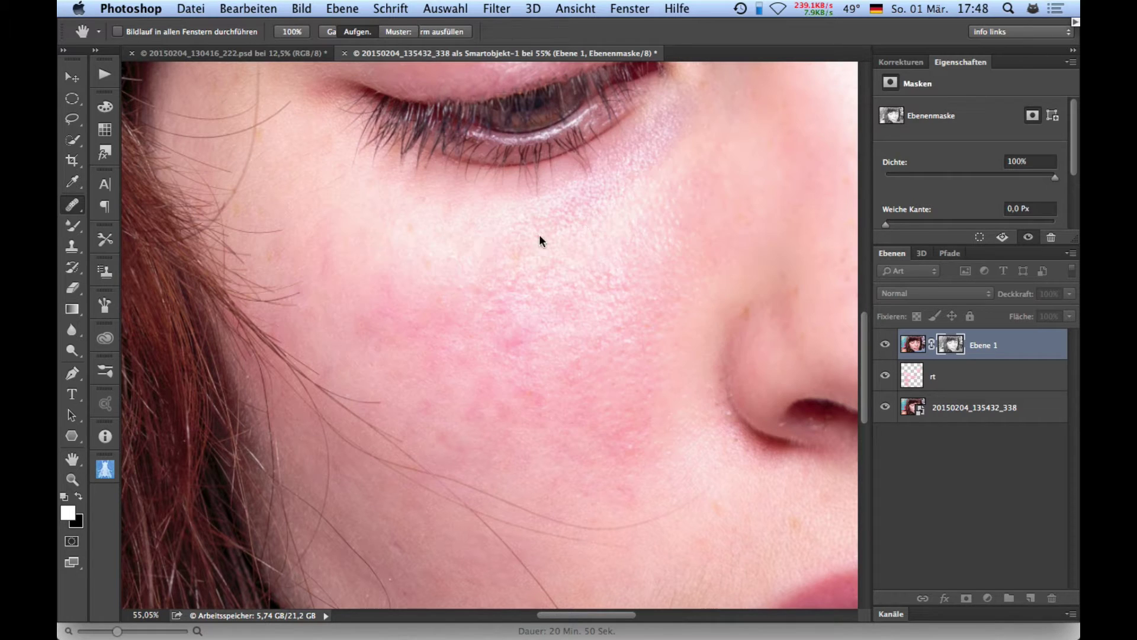
Display the layer mask on its own, centred on the eyes and nose
{"action": "left_click", "coordinate": [951, 345], "text": "alt"}
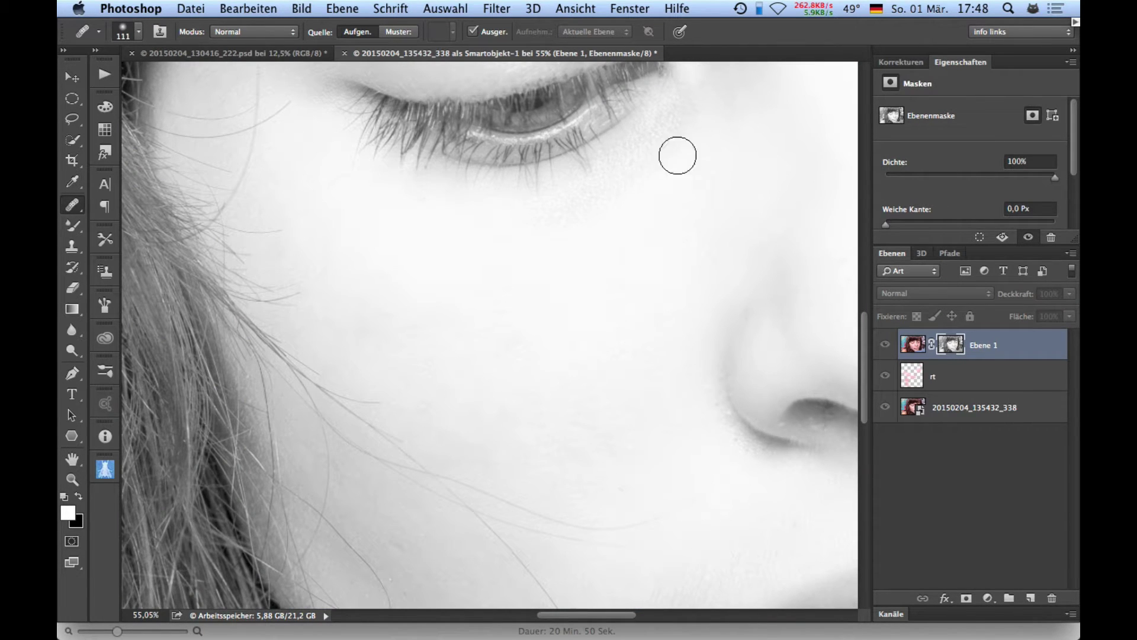
{"action": "mouse_move", "coordinate": [599, 287]}
{"action": "left_mouse_down"}
{"action": "mouse_move", "coordinate": [490, 413]}
{"action": "mouse_move", "coordinate": [467, 406]}
{"action": "mouse_move", "coordinate": [549, 394]}
{"action": "left_mouse_up"}
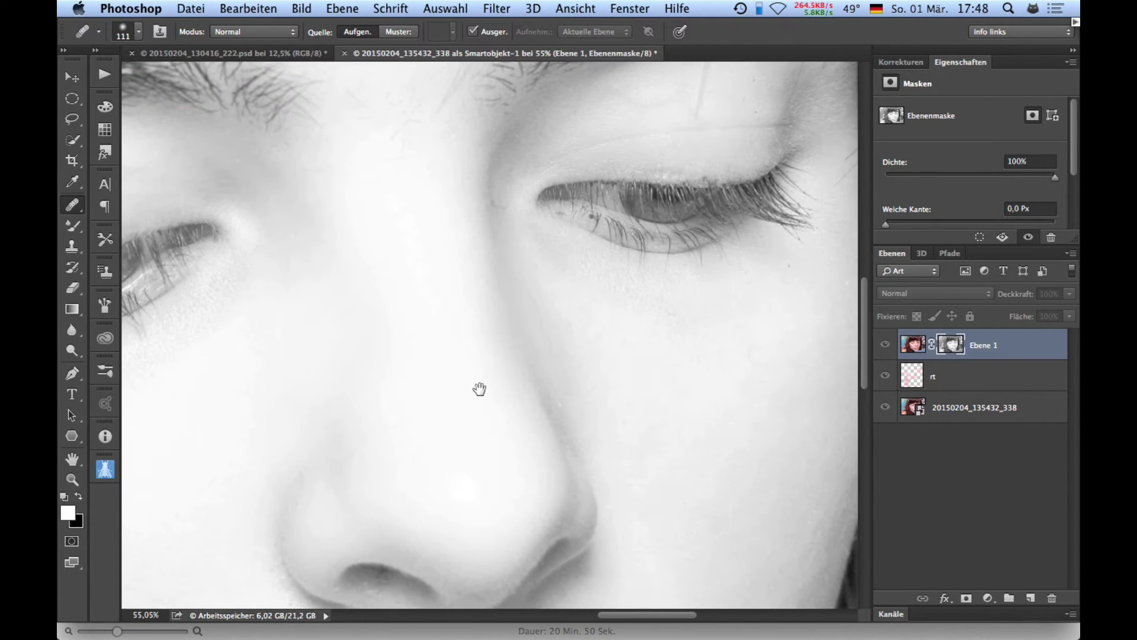
{"action": "left_click_drag", "start_coordinate": [485, 387], "coordinate": [486, 367]}
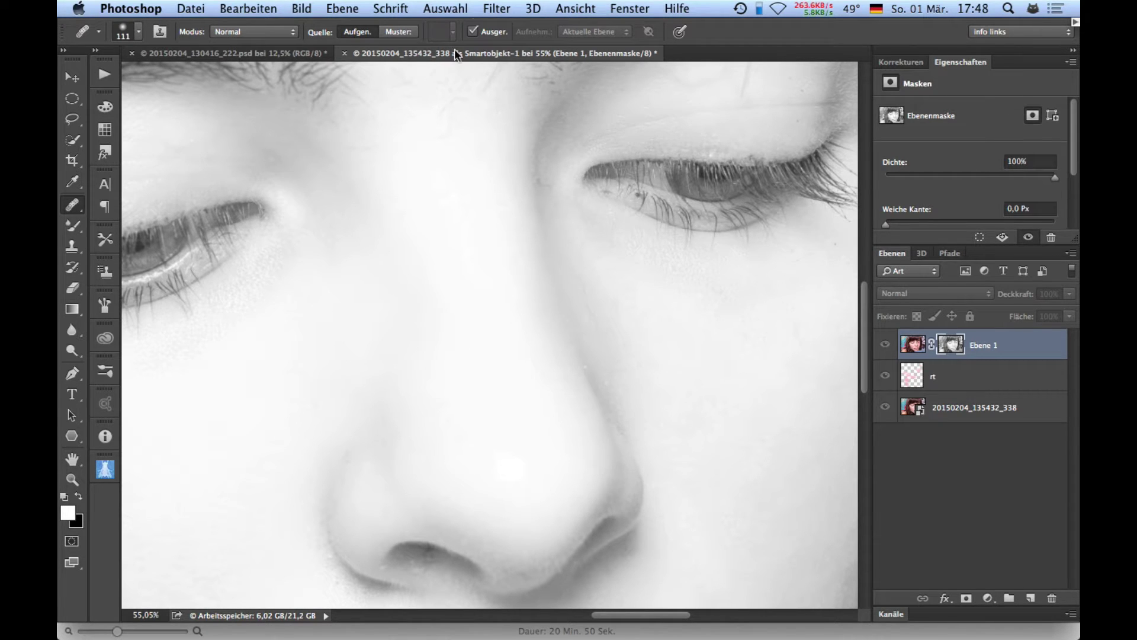
Blur the mask with Matter machen at radius 5 and threshold 15
{"action": "left_click", "coordinate": [487, 9]}
{"action": "mouse_move", "coordinate": [551, 366]}
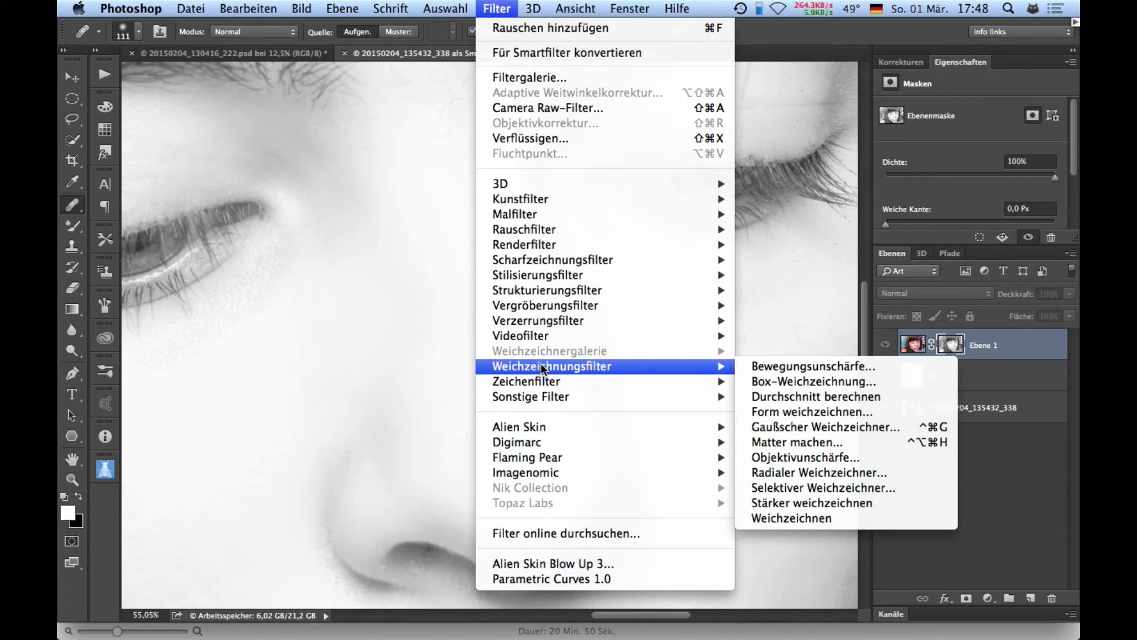
{"action": "left_click", "coordinate": [825, 445]}
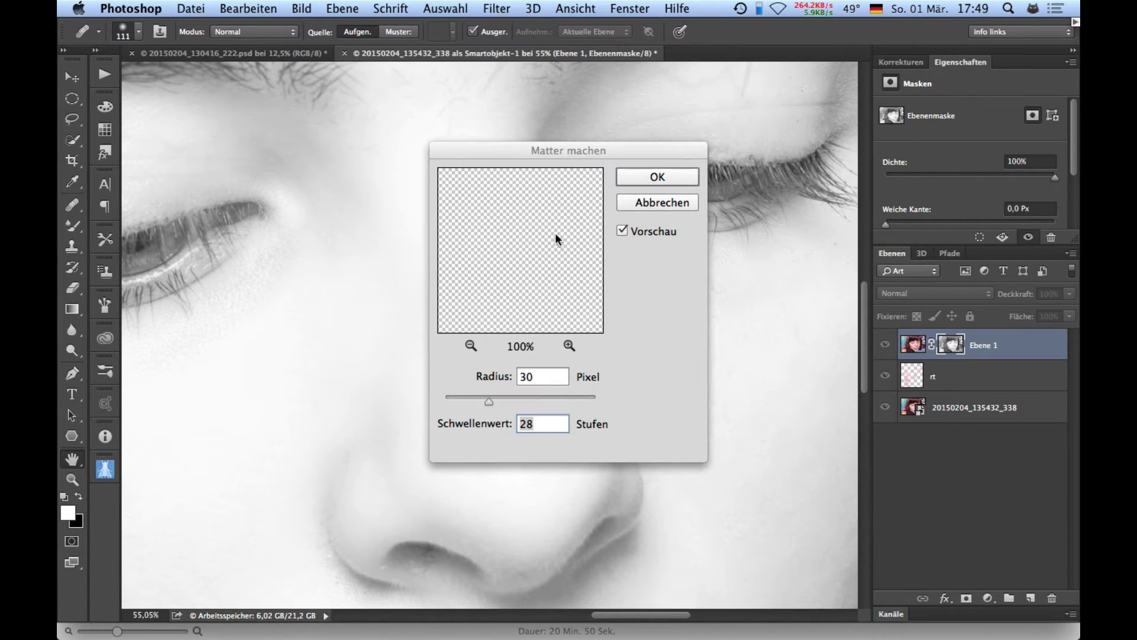
{"action": "mouse_move", "coordinate": [542, 152]}
{"action": "left_mouse_down"}
{"action": "mouse_move", "coordinate": [663, 175]}
{"action": "mouse_move", "coordinate": [705, 157]}
{"action": "left_mouse_up"}
{"action": "left_click", "coordinate": [710, 382]}
{"action": "type", "text": "5"}
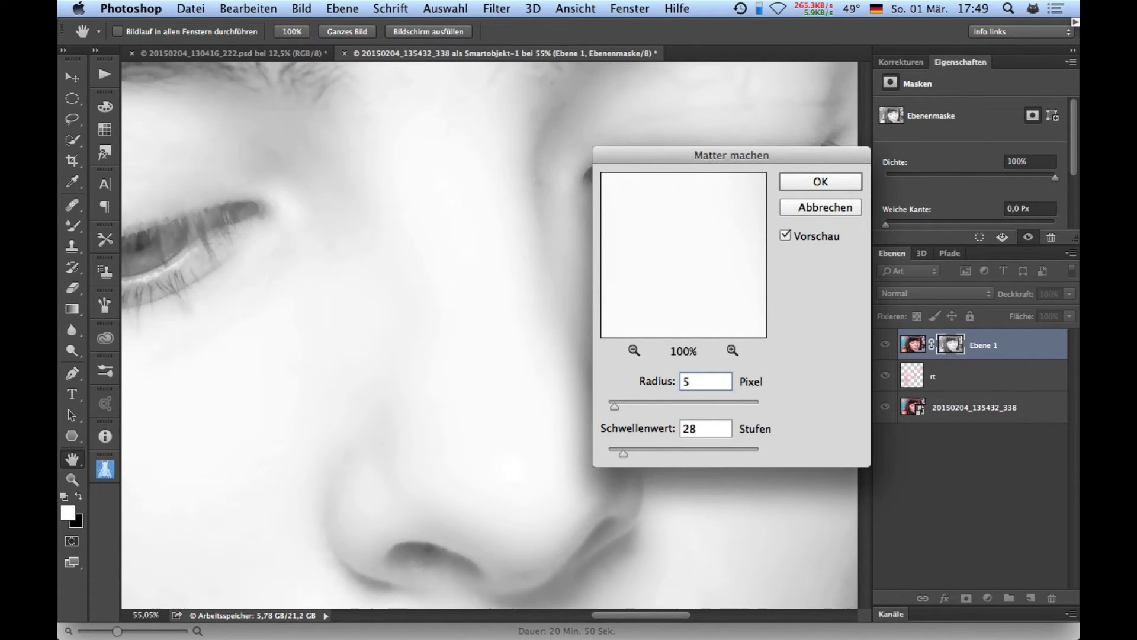
{"action": "key", "text": "Tab"}
{"action": "type", "text": "15"}
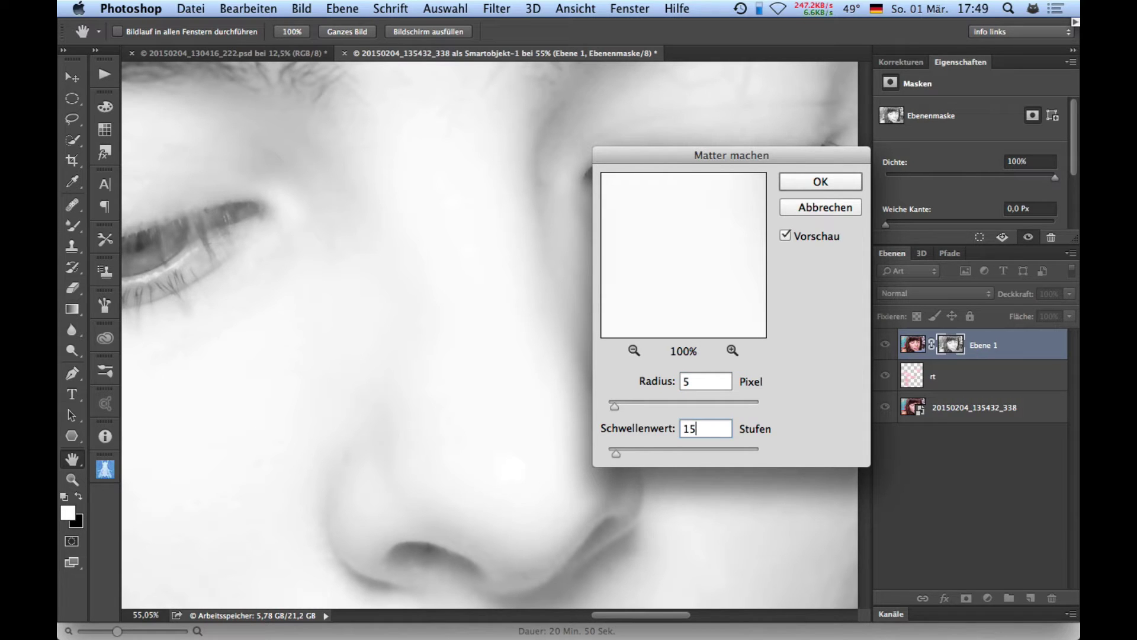
{"action": "left_click", "coordinate": [782, 182]}
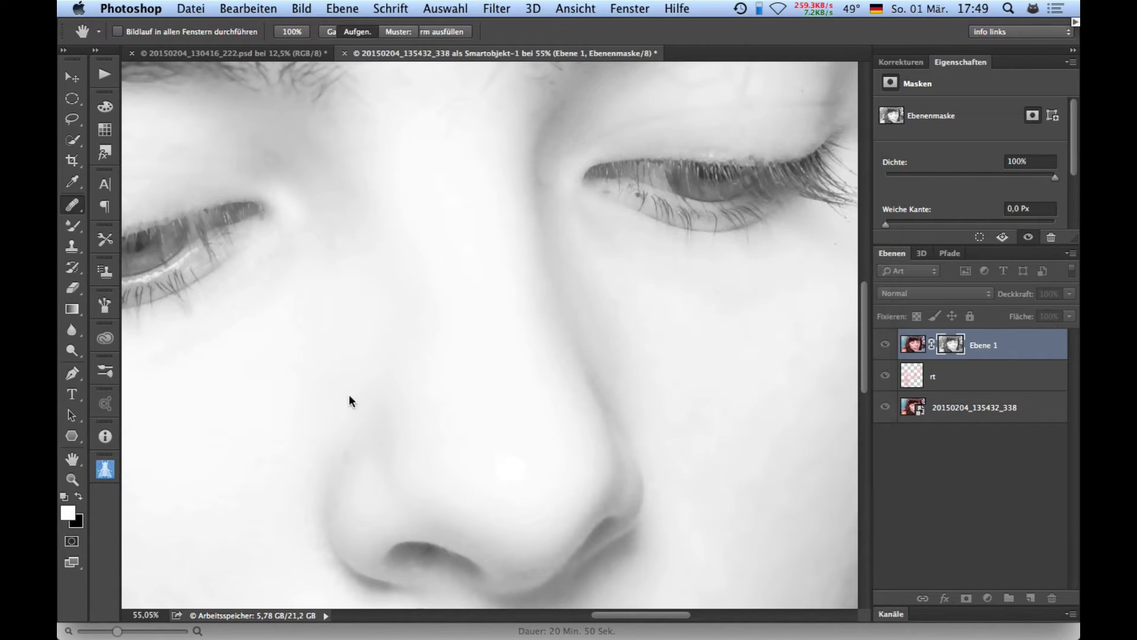
Return to Ebene 1's colour image and heal the dark spot on the nose
{"action": "key", "text": "j"}
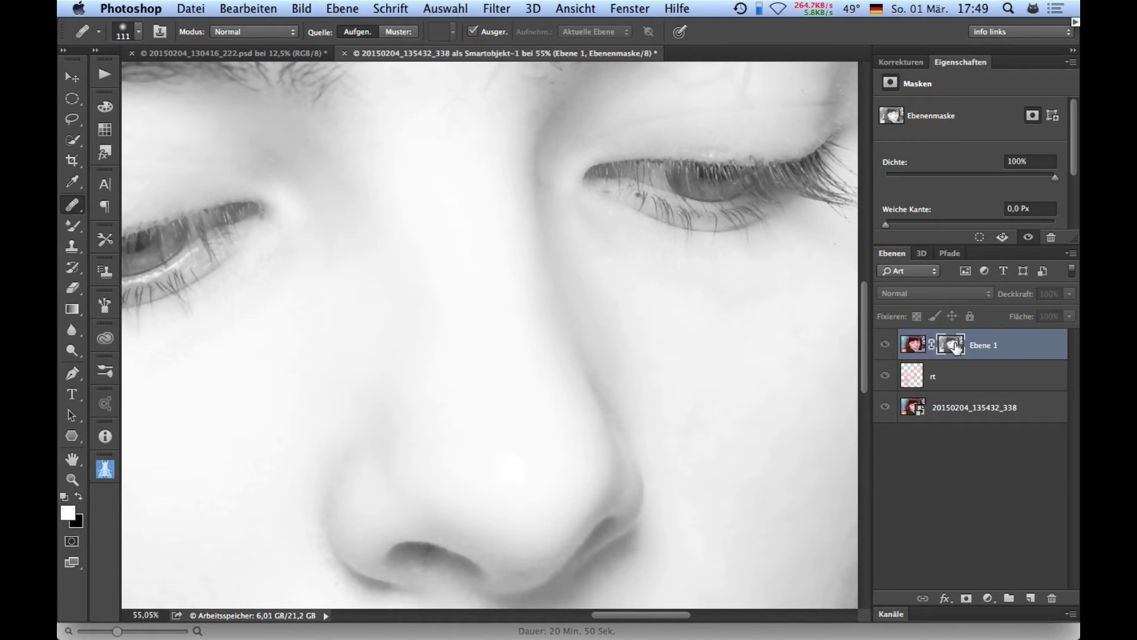
{"action": "left_click", "coordinate": [956, 348], "text": "alt"}
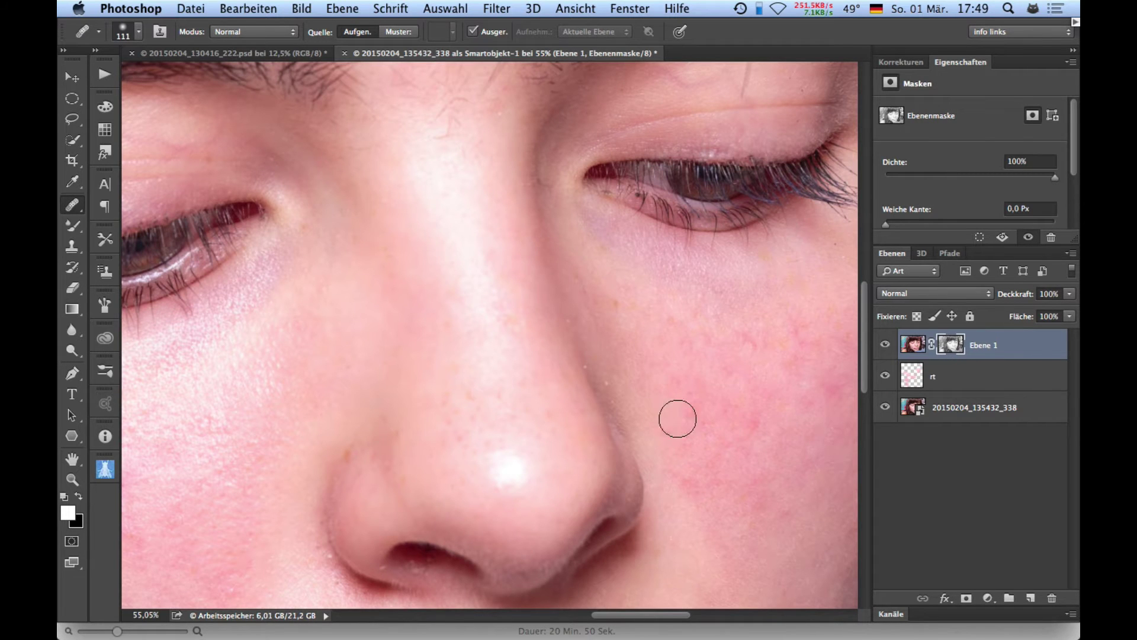
{"action": "left_click_drag", "start_coordinate": [407, 475], "coordinate": [579, 353]}
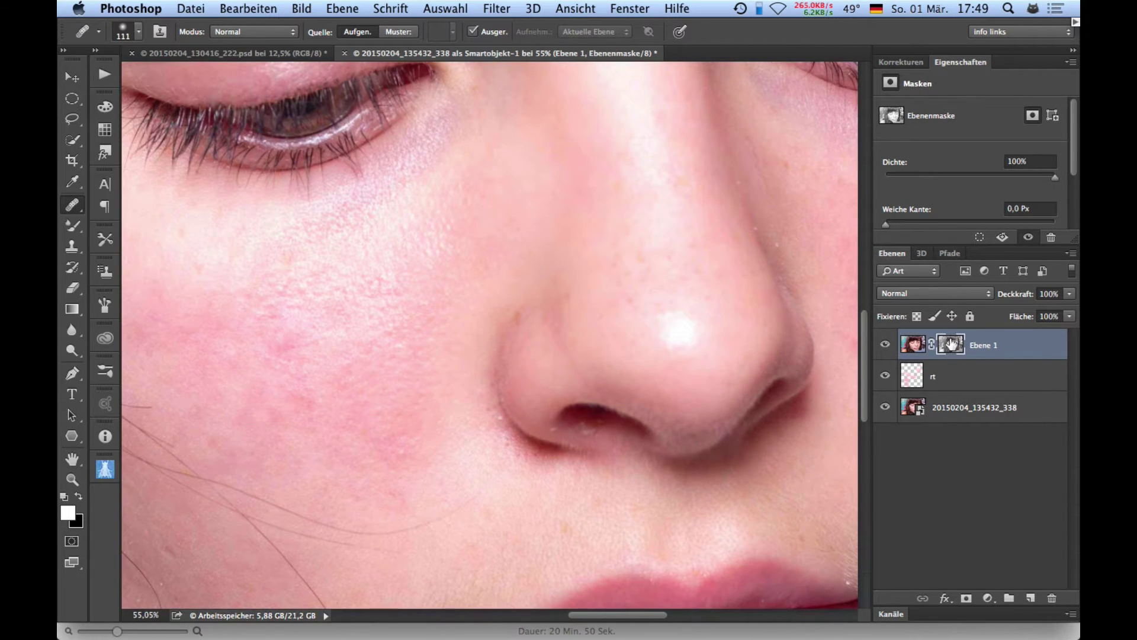
{"action": "left_click", "coordinate": [918, 349]}
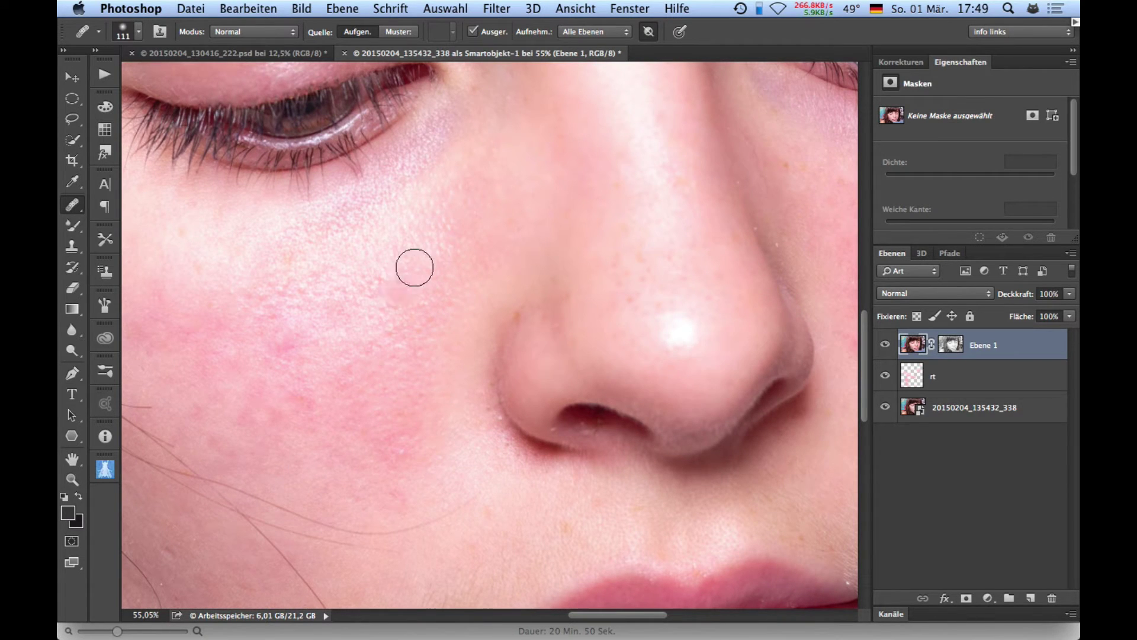
{"action": "left_click", "coordinate": [633, 385]}
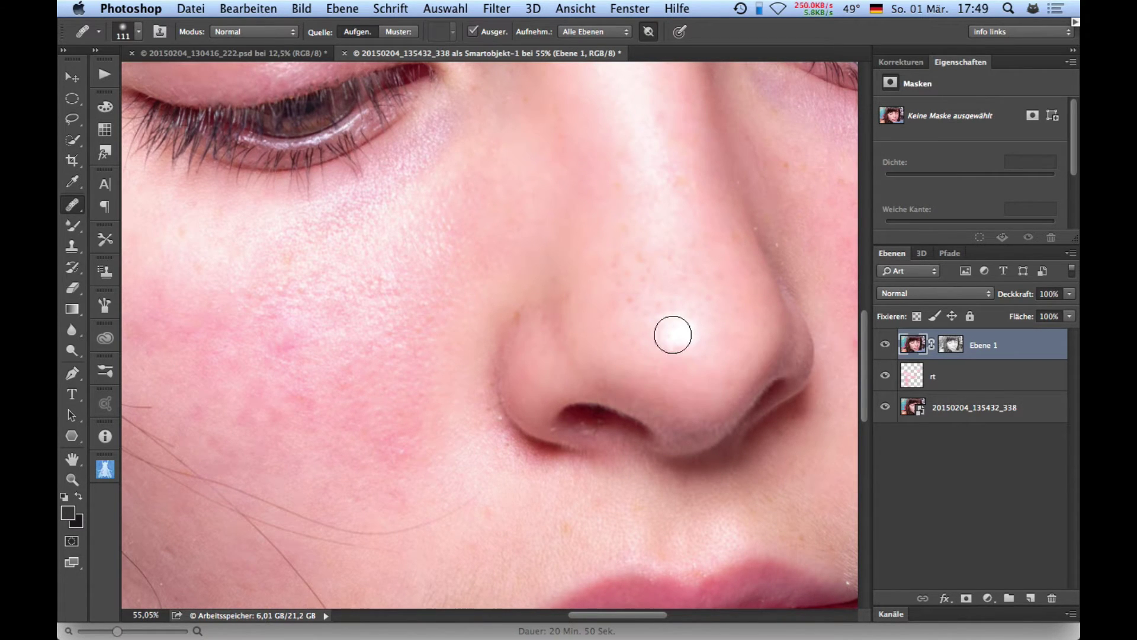
Paint sampled pink skin tone at 10% opacity over the red cheek blotches
{"action": "key", "text": "b"}
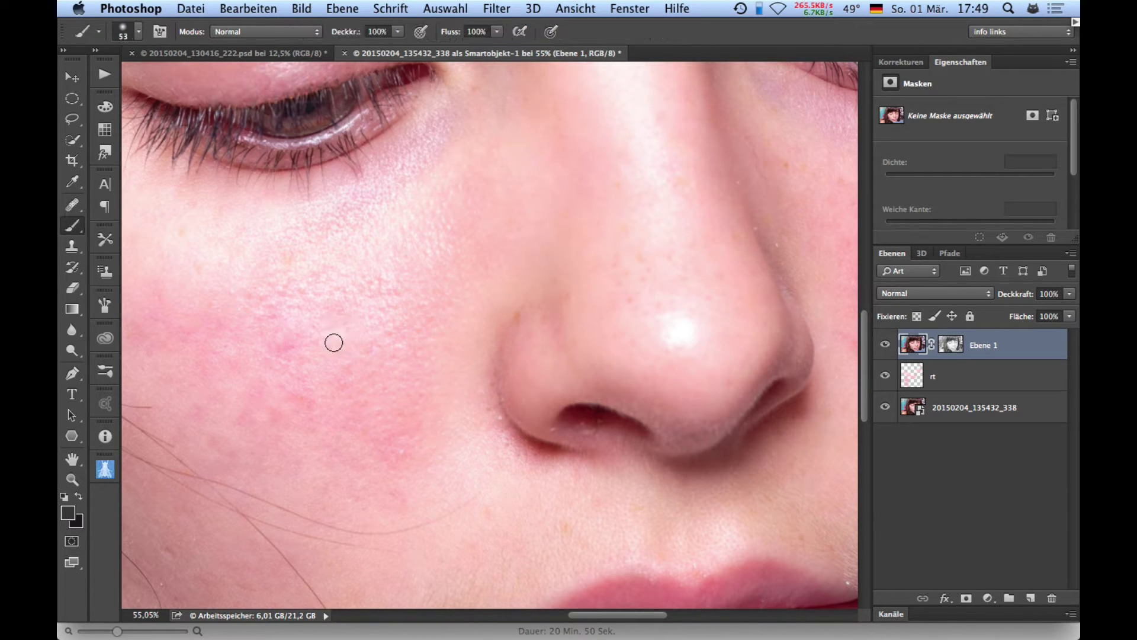
{"action": "left_click_drag", "start_coordinate": [356, 337], "coordinate": [358, 336]}
{"action": "left_click_drag", "start_coordinate": [364, 335], "coordinate": [365, 177]}
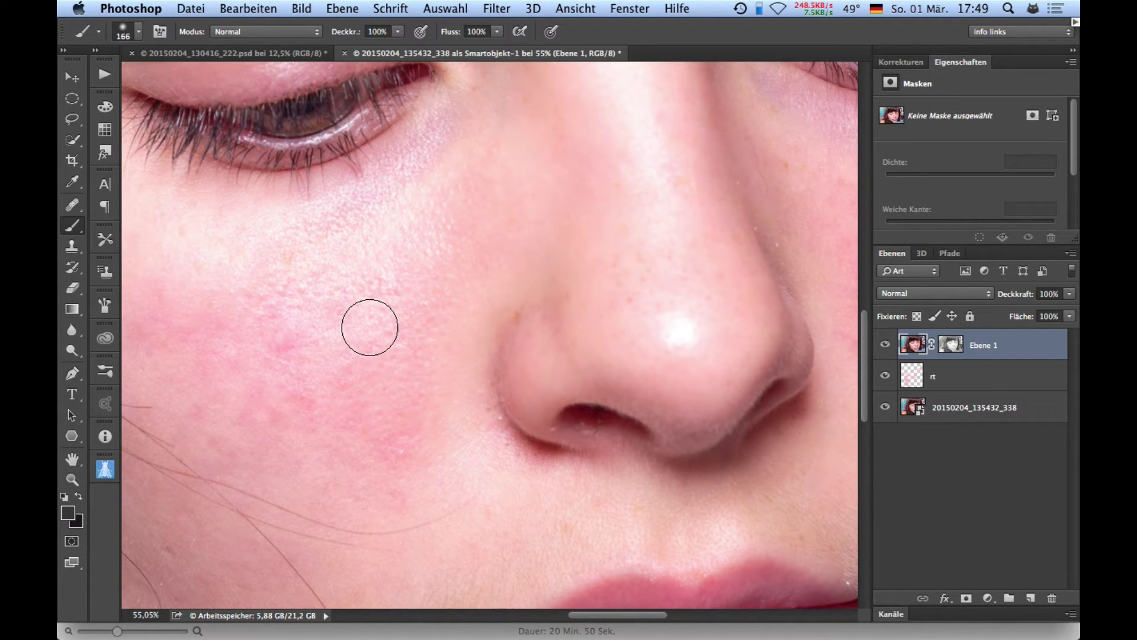
{"action": "mouse_move", "coordinate": [357, 313]}
{"action": "left_mouse_down"}
{"action": "mouse_move", "coordinate": [385, 616]}
{"action": "mouse_move", "coordinate": [381, 120]}
{"action": "left_mouse_up"}
{"action": "left_click_drag", "start_coordinate": [292, 371], "coordinate": [442, 363]}
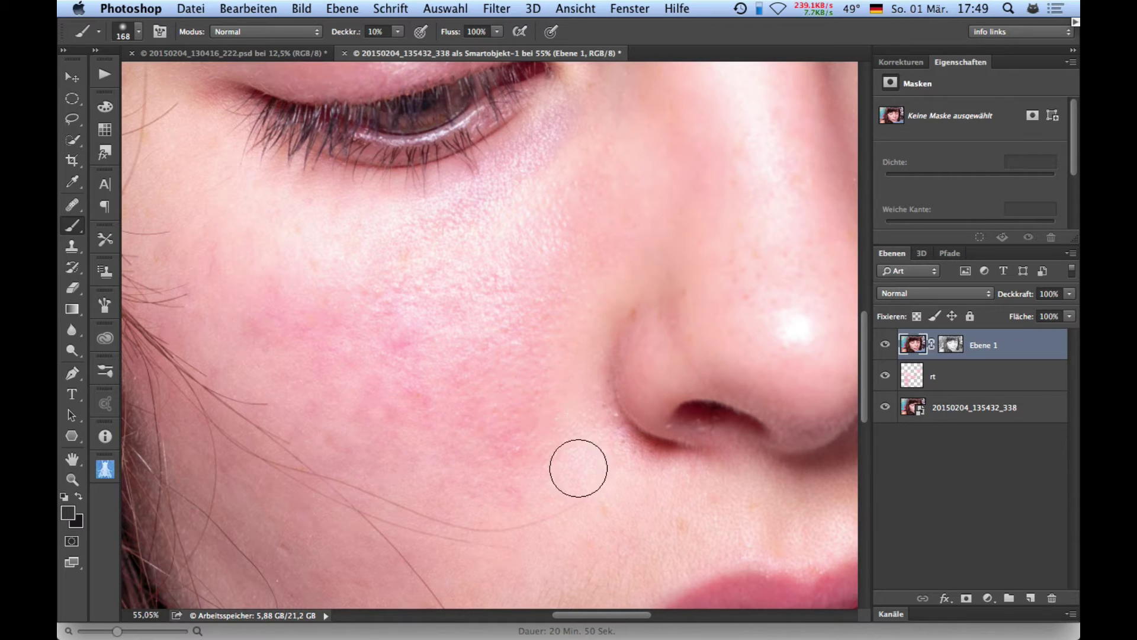
{"action": "left_click", "coordinate": [243, 274], "text": "alt"}
{"action": "mouse_move", "coordinate": [287, 310]}
{"action": "left_mouse_down"}
{"action": "mouse_move", "coordinate": [395, 335]}
{"action": "mouse_move", "coordinate": [473, 322]}
{"action": "mouse_move", "coordinate": [501, 194]}
{"action": "mouse_move", "coordinate": [416, 236]}
{"action": "mouse_move", "coordinate": [355, 247]}
{"action": "mouse_move", "coordinate": [320, 277]}
{"action": "mouse_move", "coordinate": [459, 274]}
{"action": "mouse_move", "coordinate": [561, 233]}
{"action": "left_mouse_up"}
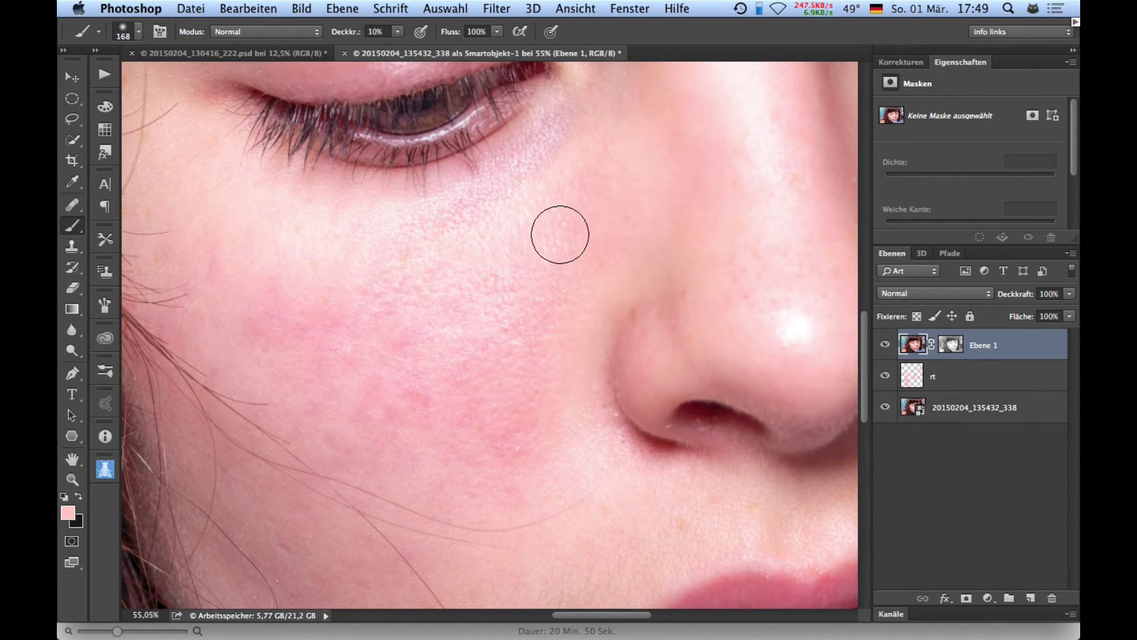
With a smaller brush, even out redness below the eye and on the nose tip
{"action": "left_click_drag", "start_coordinate": [465, 283], "coordinate": [417, 354]}
{"action": "left_click_drag", "start_coordinate": [495, 302], "coordinate": [482, 299]}
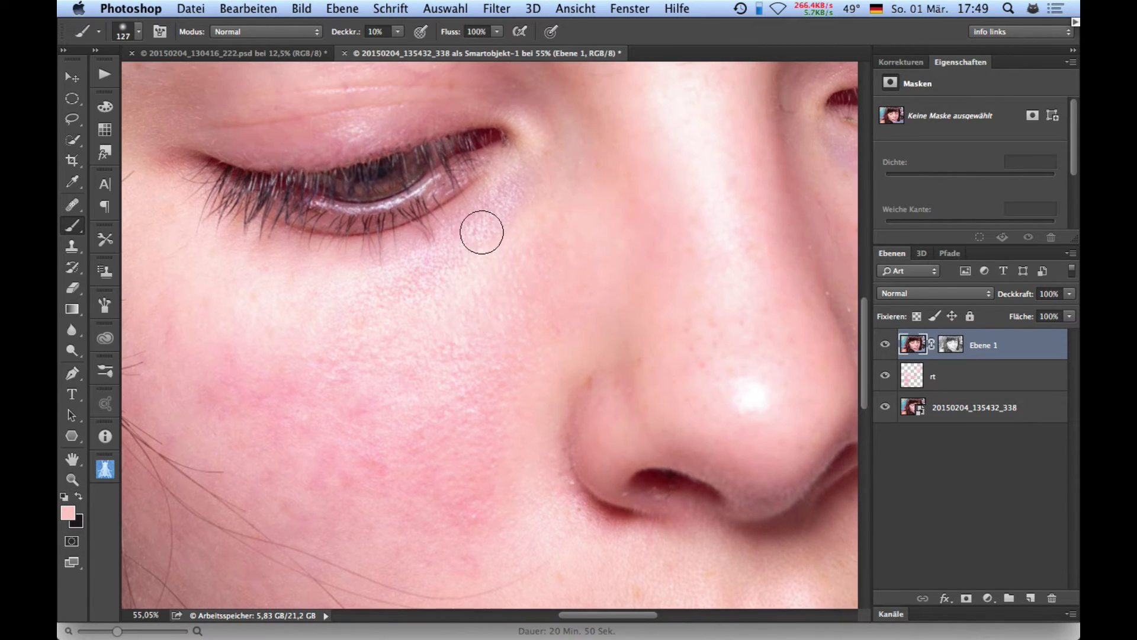
{"action": "mouse_move", "coordinate": [489, 220]}
{"action": "left_mouse_down"}
{"action": "mouse_move", "coordinate": [439, 264]}
{"action": "mouse_move", "coordinate": [396, 274]}
{"action": "mouse_move", "coordinate": [361, 365]}
{"action": "mouse_move", "coordinate": [411, 383]}
{"action": "mouse_move", "coordinate": [452, 381]}
{"action": "mouse_move", "coordinate": [526, 271]}
{"action": "mouse_move", "coordinate": [495, 347]}
{"action": "mouse_move", "coordinate": [295, 310]}
{"action": "mouse_move", "coordinate": [264, 318]}
{"action": "mouse_move", "coordinate": [322, 406]}
{"action": "mouse_move", "coordinate": [454, 284]}
{"action": "mouse_move", "coordinate": [503, 215]}
{"action": "left_mouse_up"}
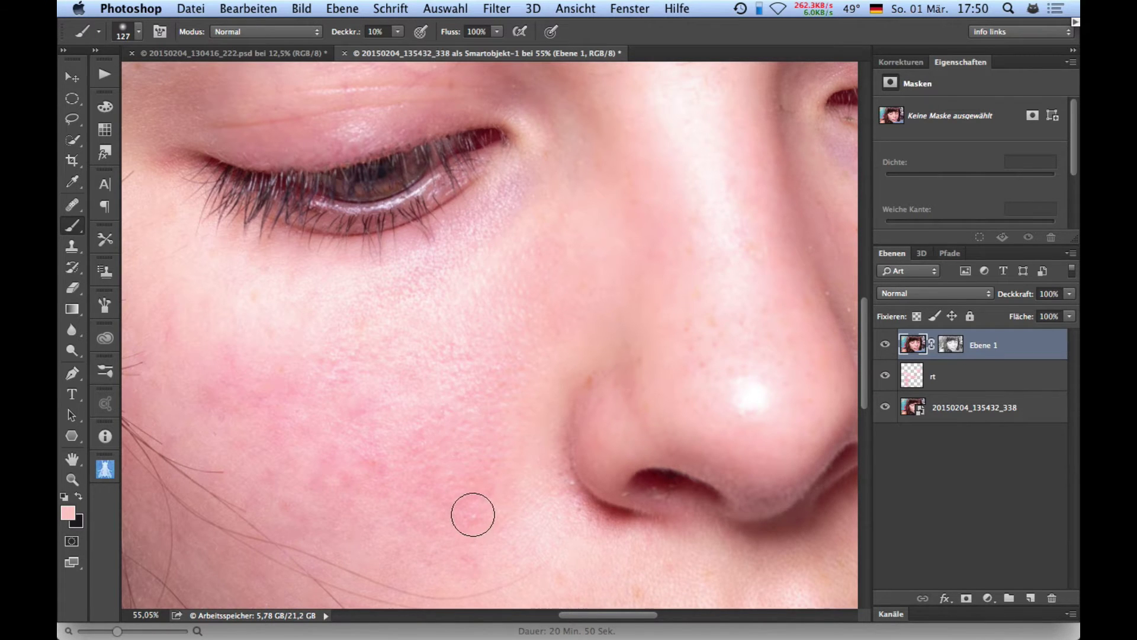
{"action": "scroll", "coordinate": [470, 326], "scroll_direction": "right", "scroll_amount": 10}
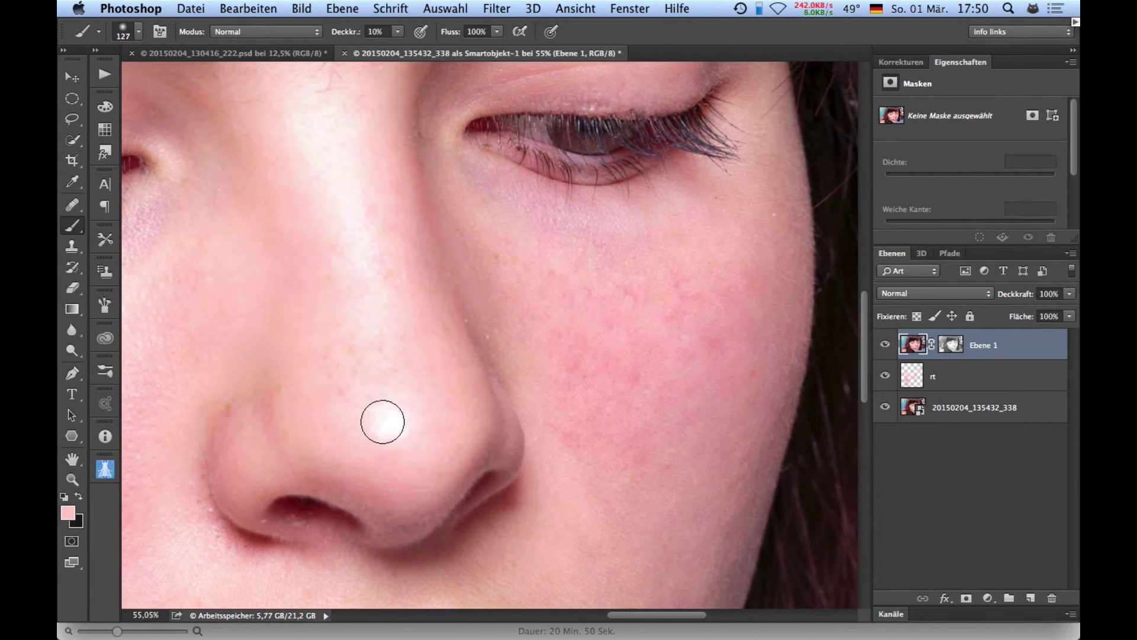
{"action": "mouse_move", "coordinate": [382, 422]}
{"action": "left_mouse_down"}
{"action": "mouse_move", "coordinate": [399, 414]}
{"action": "mouse_move", "coordinate": [343, 452]}
{"action": "mouse_move", "coordinate": [389, 424]}
{"action": "left_mouse_up"}
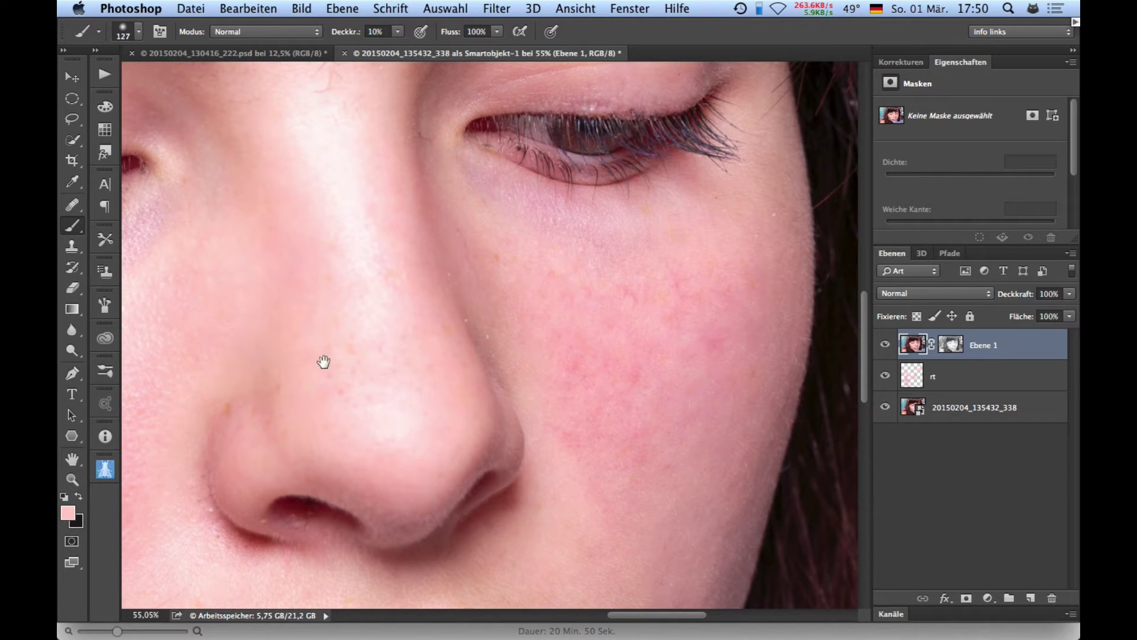
{"action": "left_click_drag", "start_coordinate": [323, 362], "coordinate": [371, 503]}
{"action": "left_click_drag", "start_coordinate": [343, 317], "coordinate": [335, 318]}
{"action": "left_click", "coordinate": [350, 272], "text": "alt"}
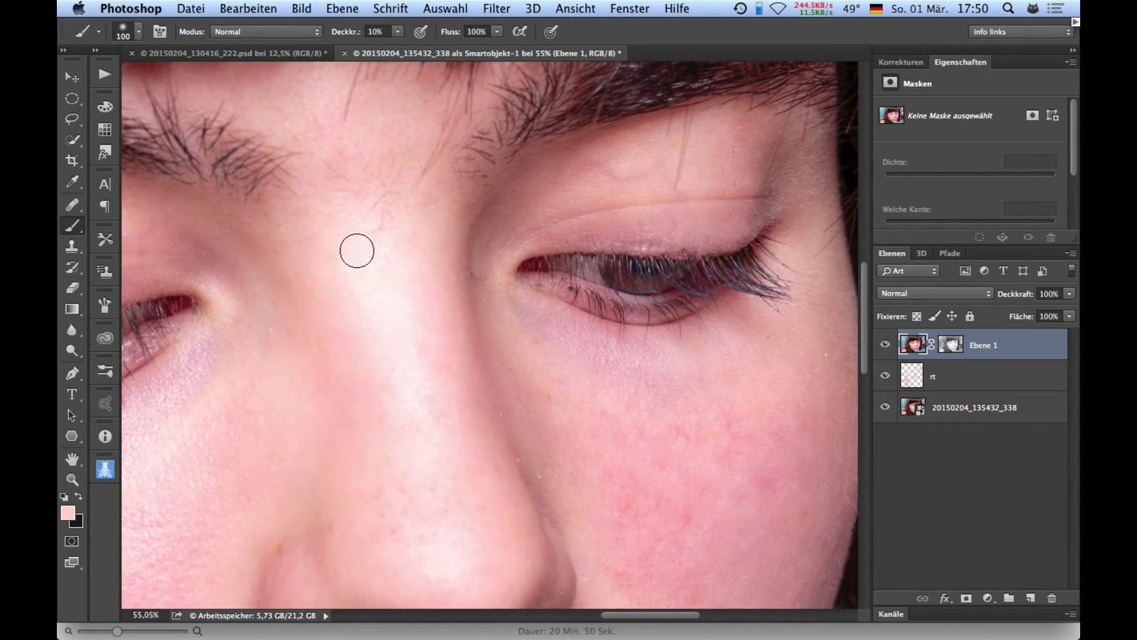
{"action": "key", "text": "super+0"}
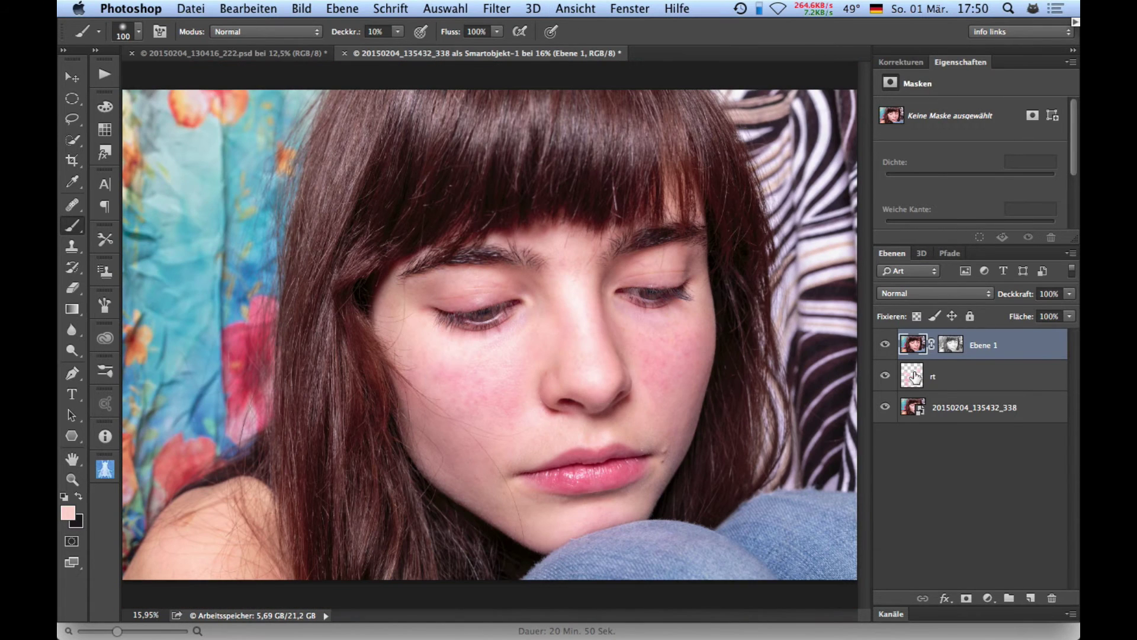
Toggle Ebene 1 off and on to compare the retouch before and after
{"action": "left_click", "coordinate": [885, 346]}
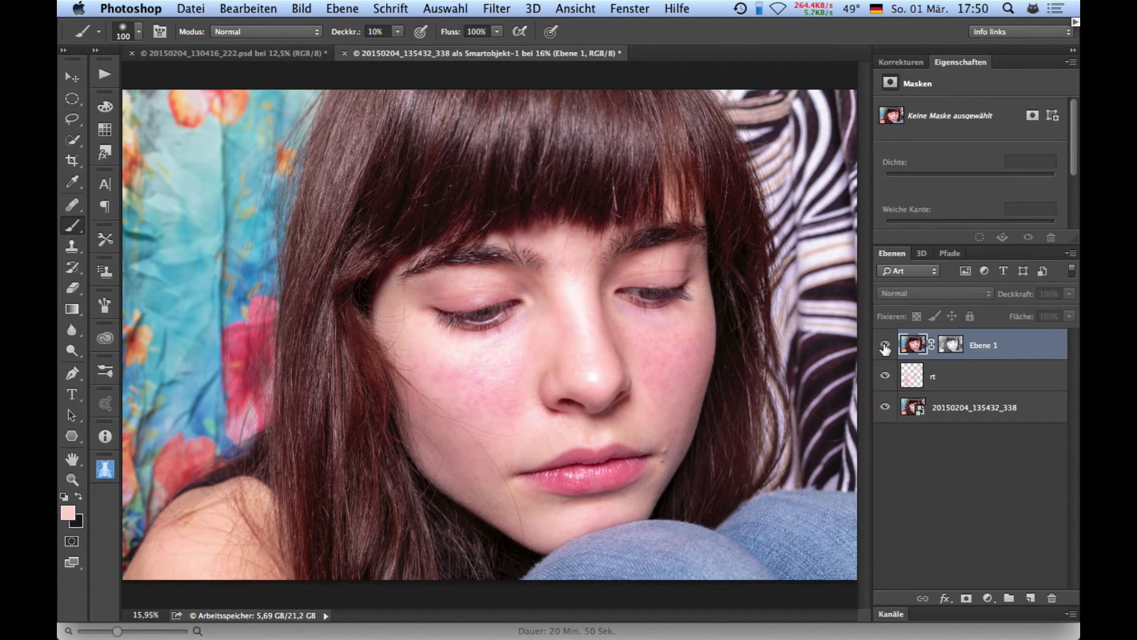
{"action": "left_click", "coordinate": [885, 346]}
{"action": "left_click", "coordinate": [885, 346]}
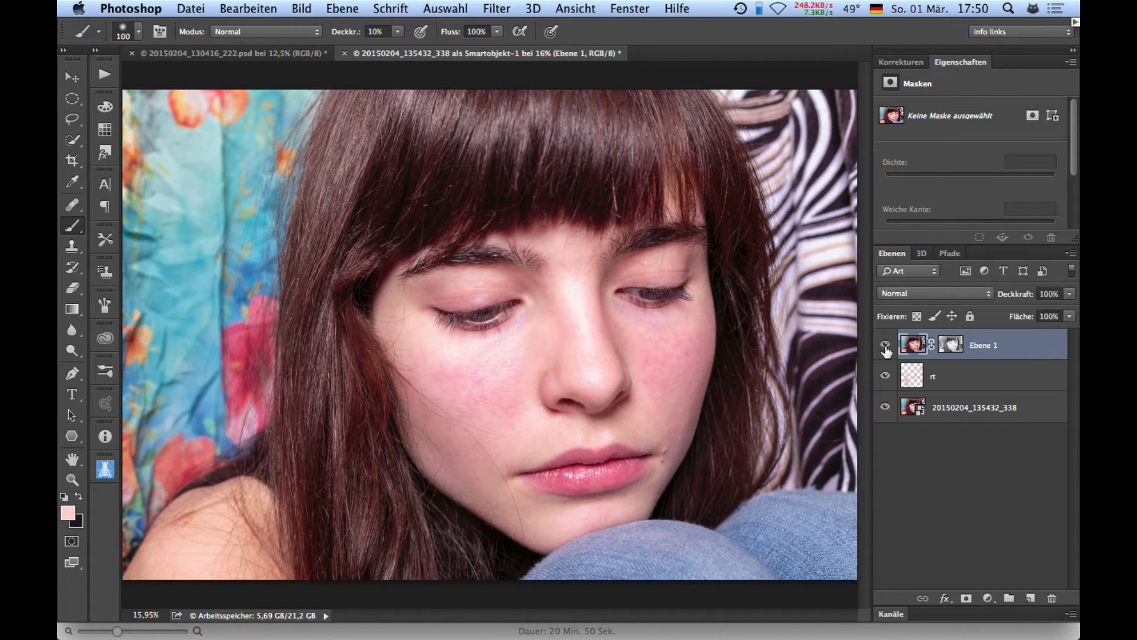
{"action": "left_click", "coordinate": [885, 346]}
Delete Ebene 1 and the empty rt layer, leaving only the original smart object
{"action": "left_click", "coordinate": [948, 347]}
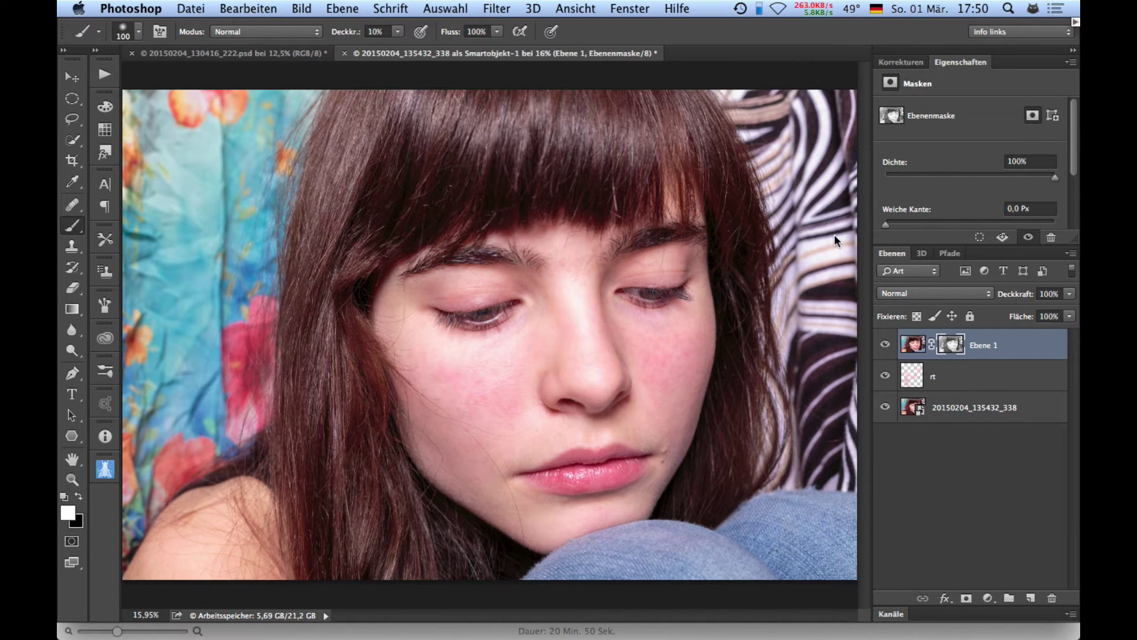
{"action": "left_click", "coordinate": [912, 344]}
{"action": "key", "text": "Delete"}
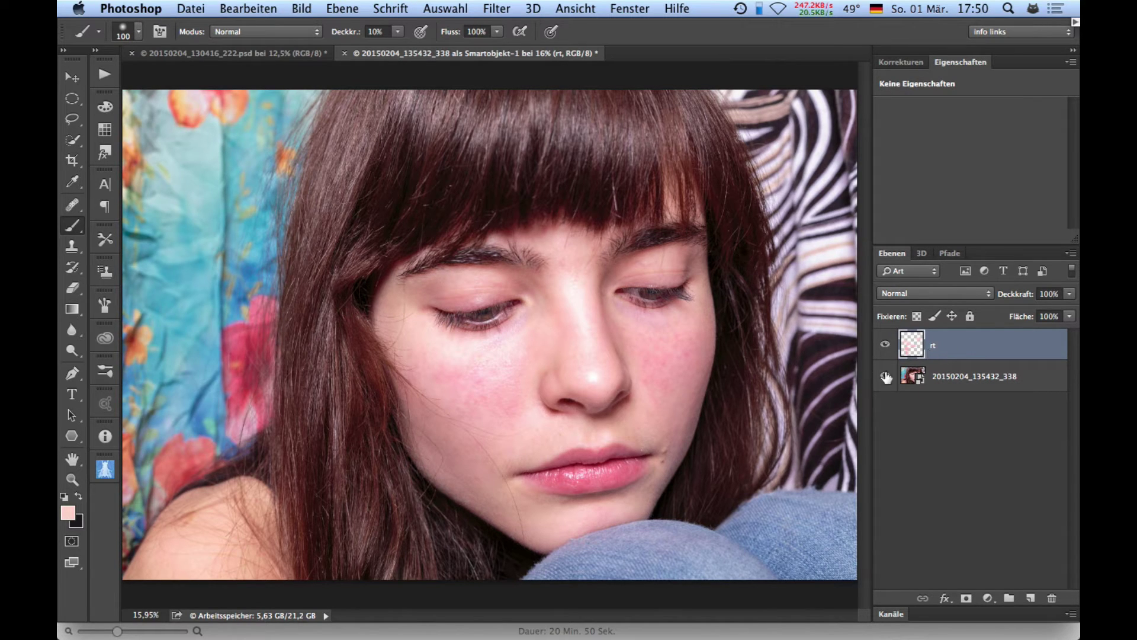
{"action": "key", "text": "Delete"}
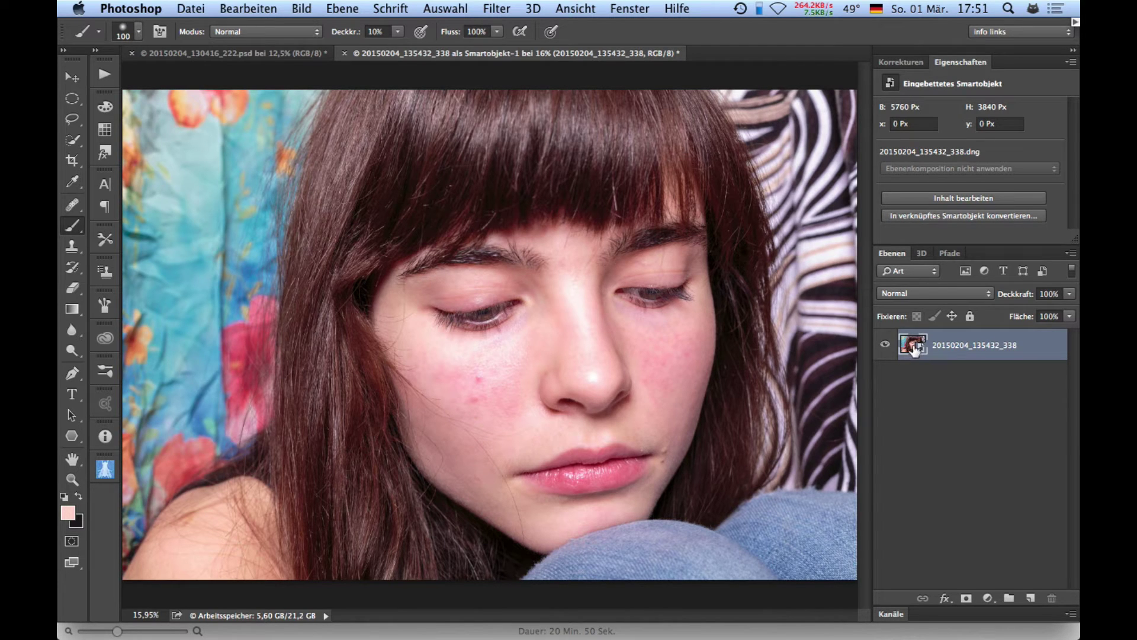
Make a new smart object via copy of the portrait layer
{"action": "right_click", "coordinate": [915, 348]}
{"action": "right_click", "coordinate": [1030, 346]}
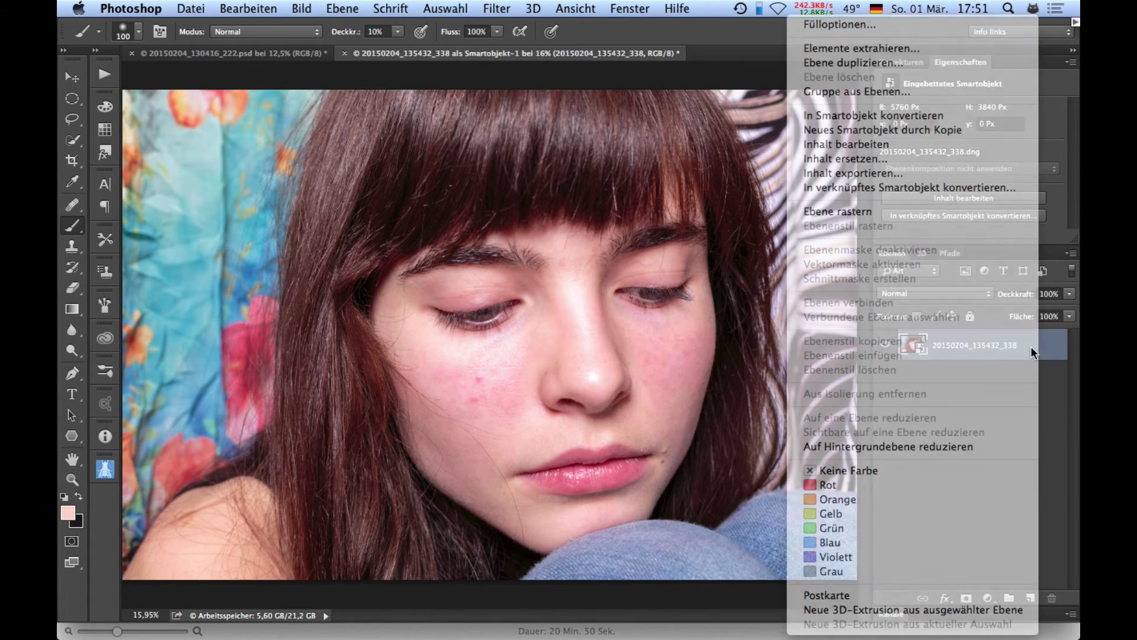
{"action": "right_click", "coordinate": [1038, 340]}
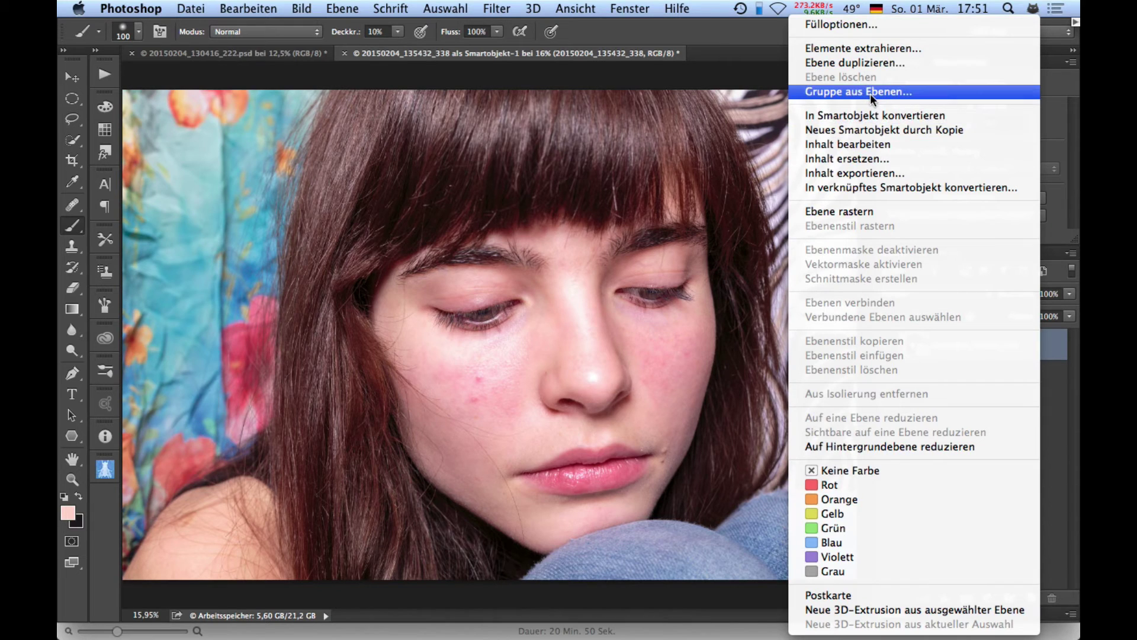
{"action": "left_click", "coordinate": [861, 124]}
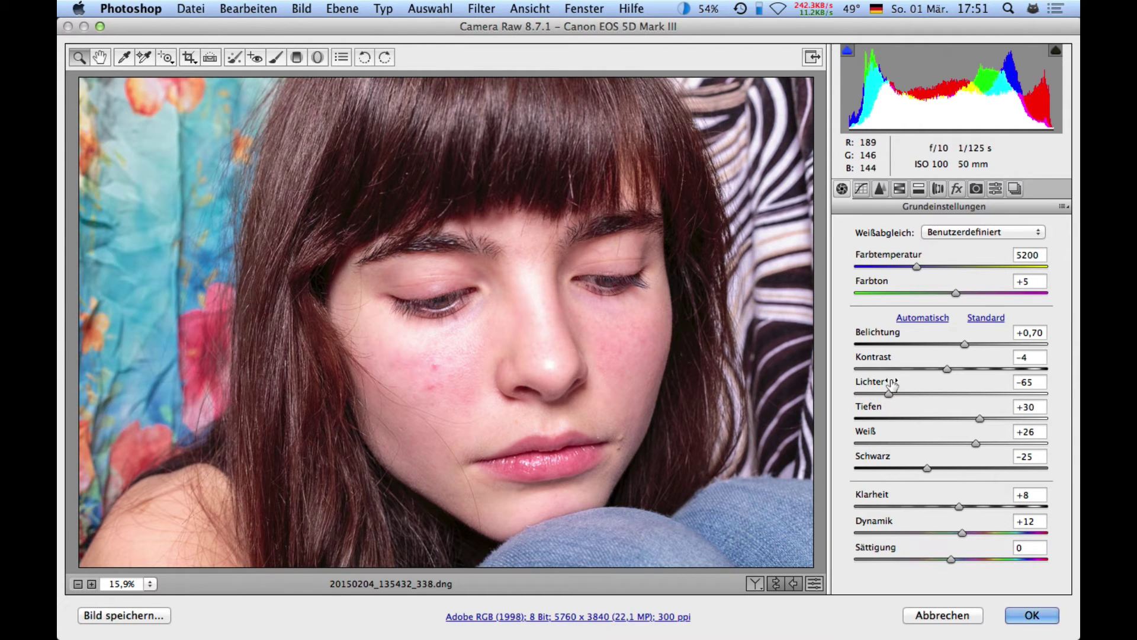
In Camera Raw, set the copy's highlights to −100 and apply
{"action": "left_click_drag", "start_coordinate": [888, 393], "coordinate": [853, 393]}
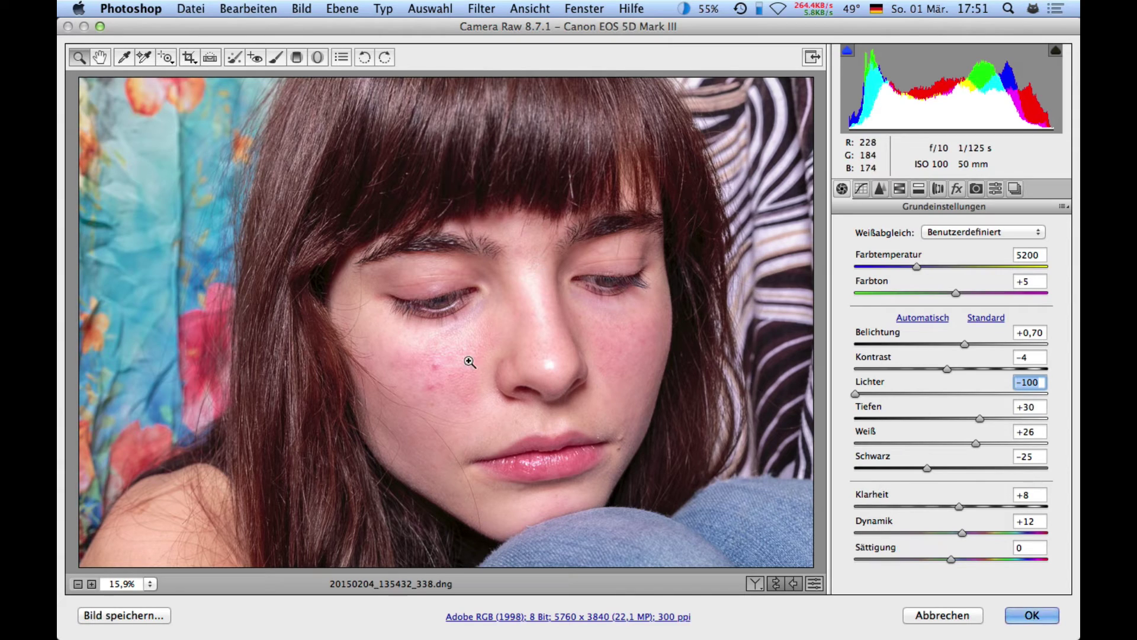
{"action": "left_click_drag", "start_coordinate": [855, 393], "coordinate": [955, 394]}
{"action": "left_click_drag", "start_coordinate": [955, 393], "coordinate": [868, 394]}
{"action": "left_click", "coordinate": [1030, 615]}
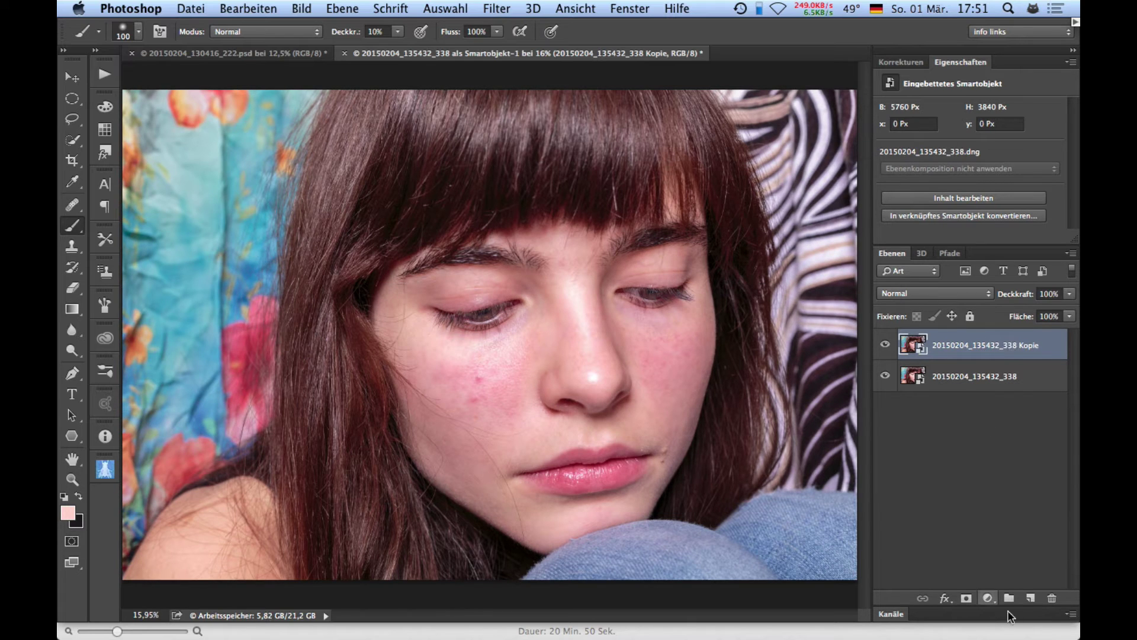
Add an inverted black mask to the copy and paint it back in under the eye
{"action": "left_click", "coordinate": [966, 598]}
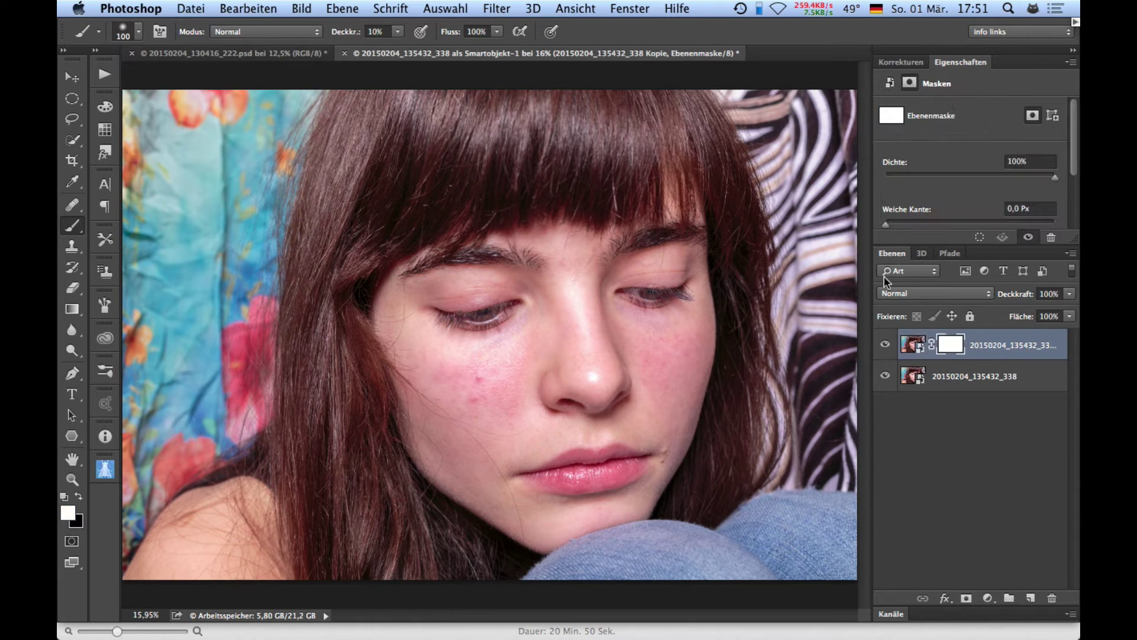
{"action": "key", "text": "ctrl+i"}
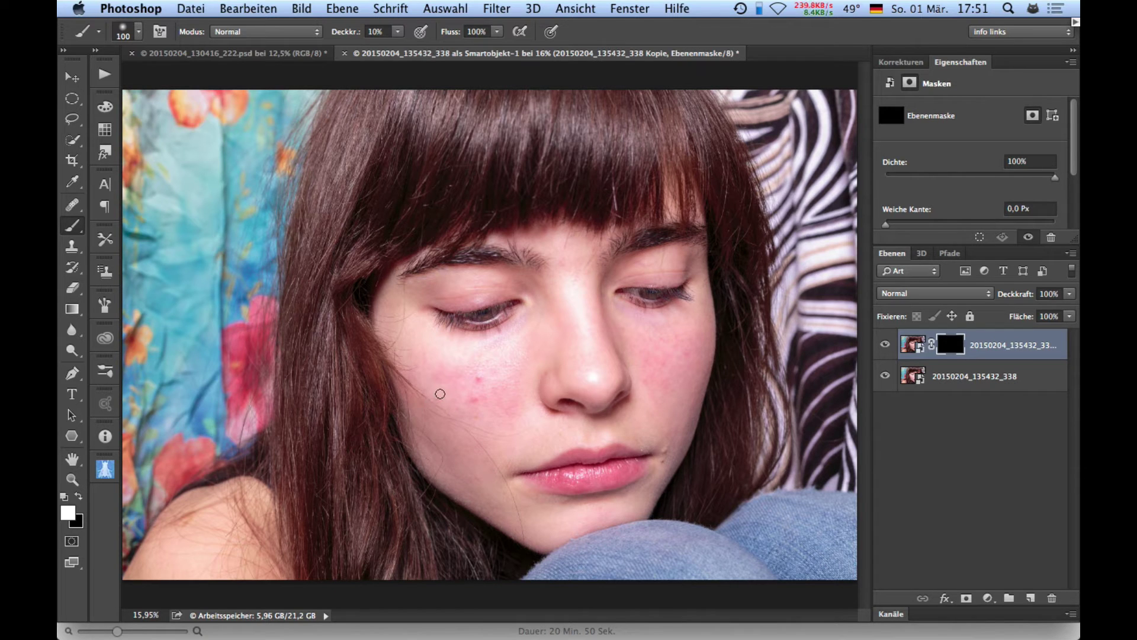
{"action": "mouse_move", "coordinate": [483, 370]}
{"action": "left_mouse_down"}
{"action": "mouse_move", "coordinate": [541, 376]}
{"action": "mouse_move", "coordinate": [500, 373]}
{"action": "left_mouse_up"}
{"action": "left_click_drag", "start_coordinate": [536, 322], "coordinate": [553, 295]}
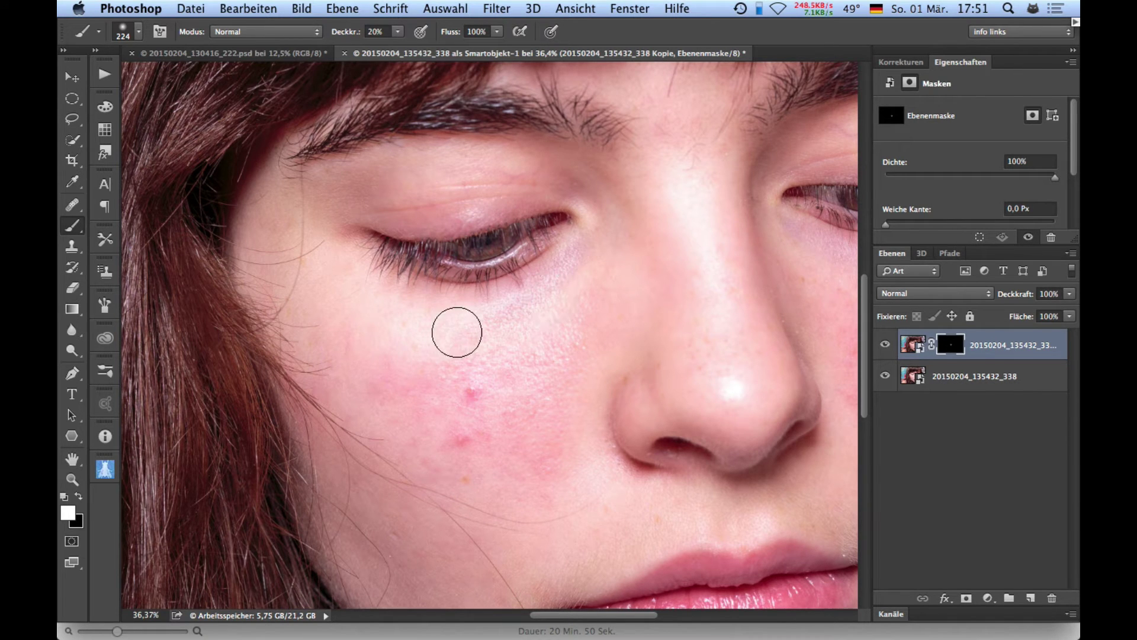
{"action": "left_click", "coordinate": [948, 344], "text": "alt"}
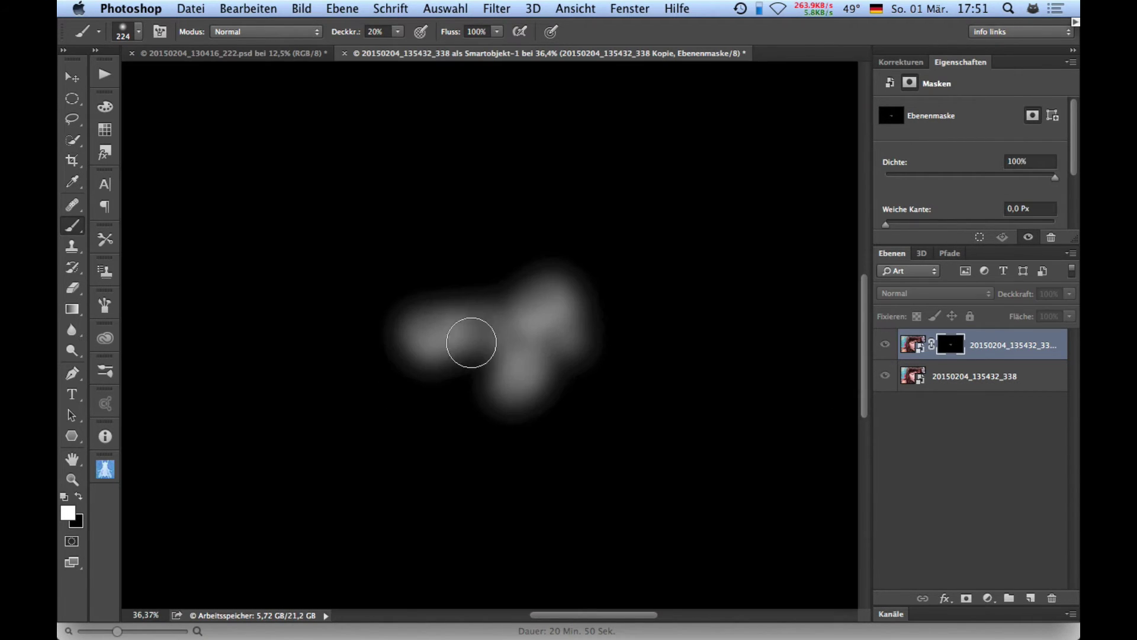
{"action": "left_click", "coordinate": [952, 349], "text": "alt"}
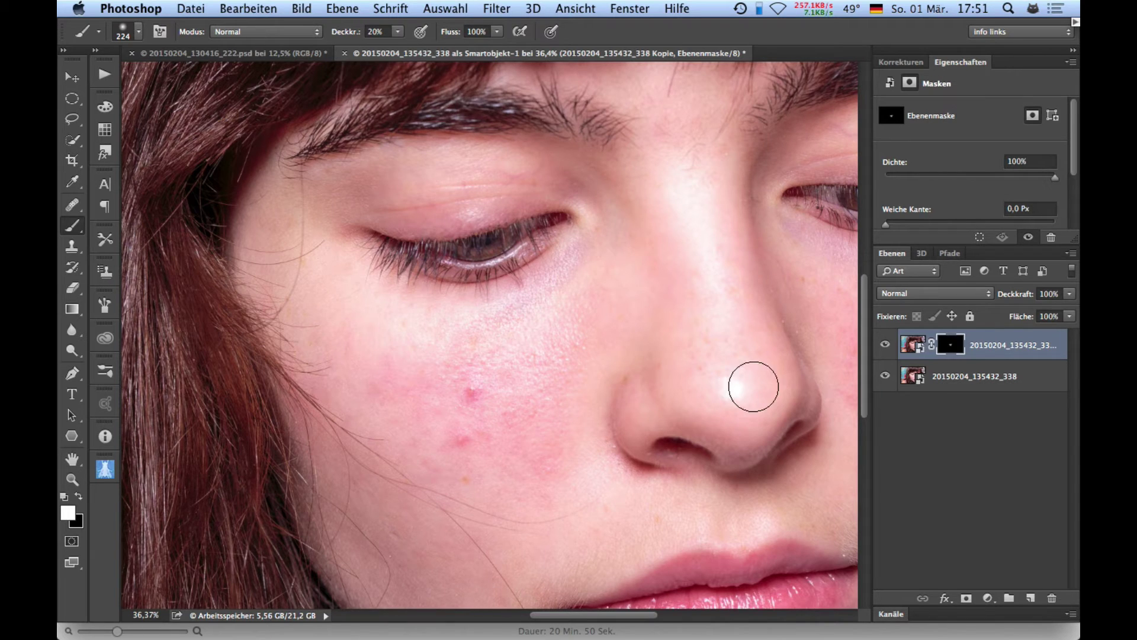
{"action": "left_click_drag", "start_coordinate": [707, 393], "coordinate": [690, 396]}
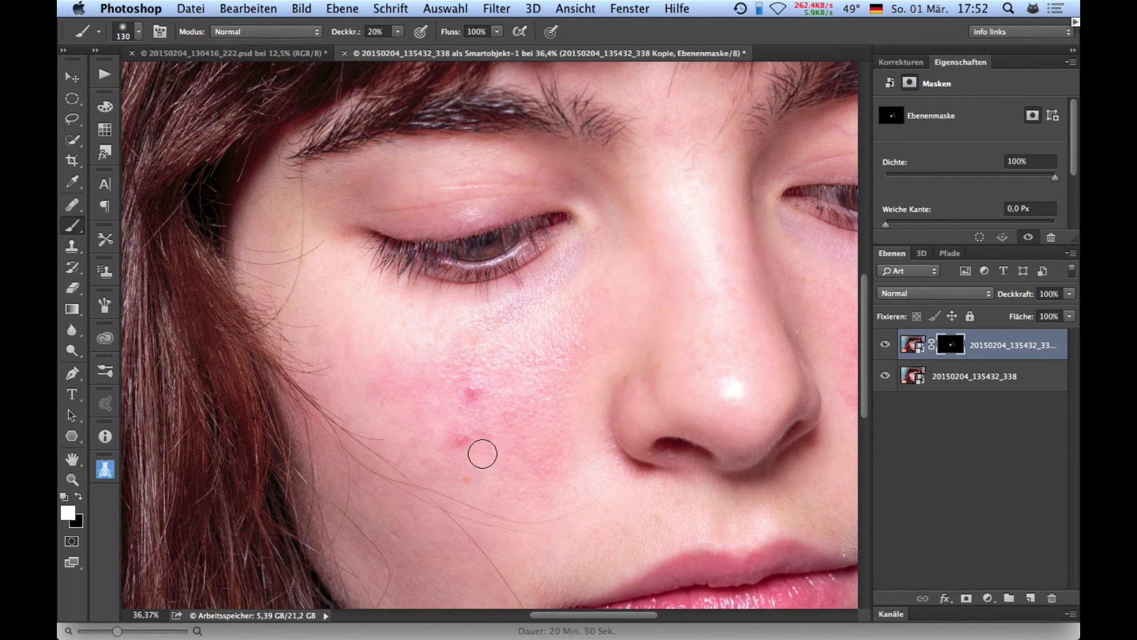
Merge the copy down into the portrait and bring up the clothes-rack composite
{"action": "left_click", "coordinate": [976, 347]}
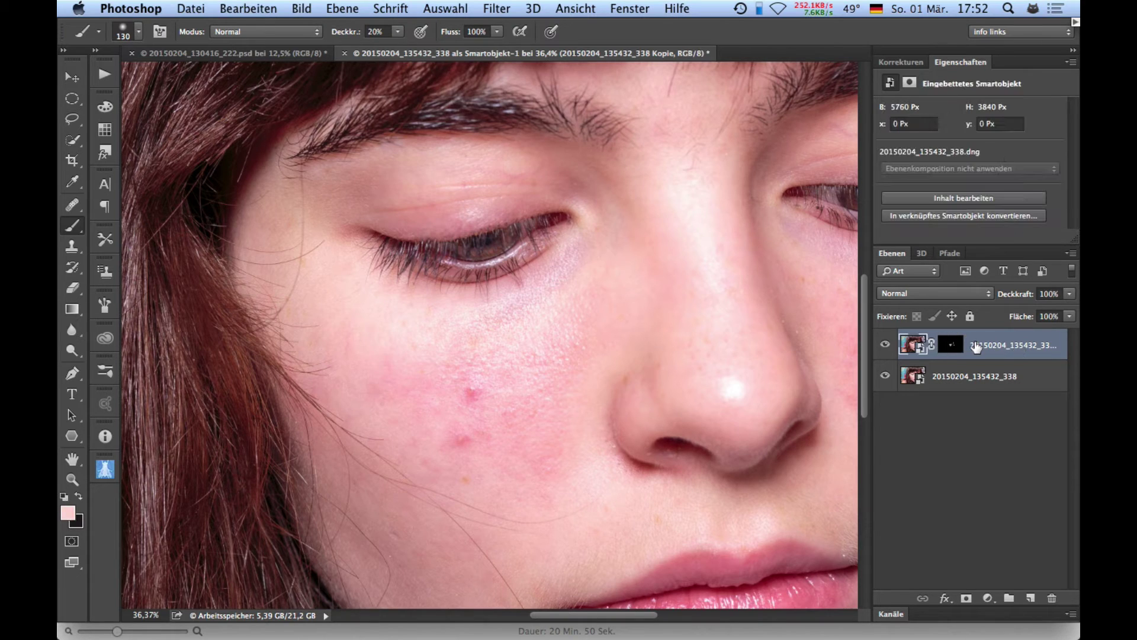
{"action": "key", "text": "ctrl+e"}
{"action": "left_click", "coordinate": [239, 53]}
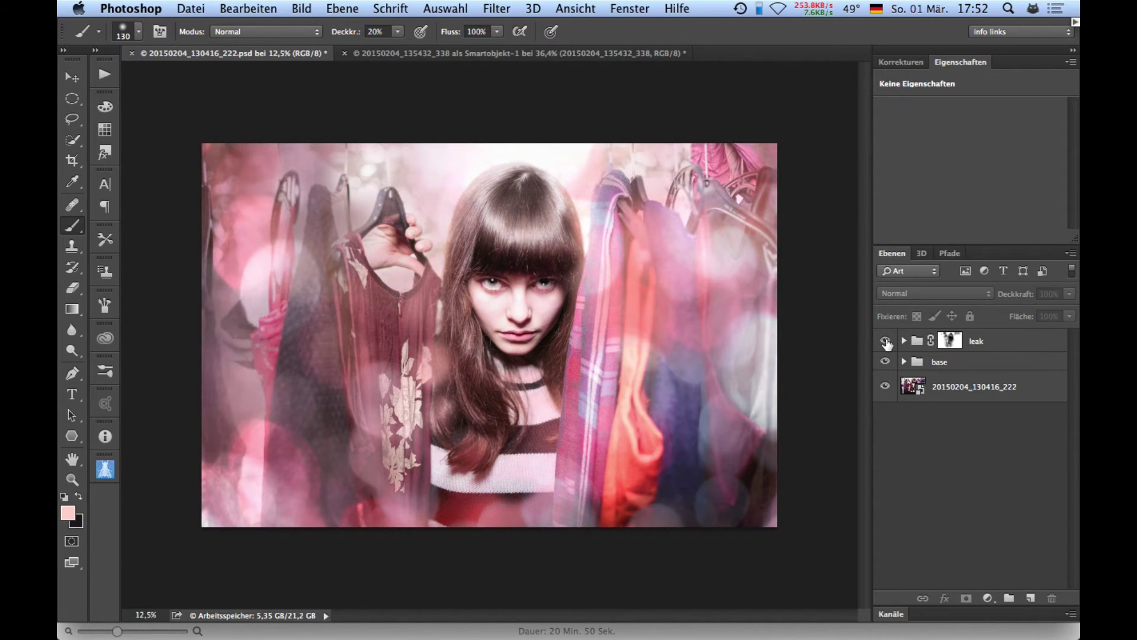
Hide the leak group, expand the base group, and toggle helle bereiche to compare
{"action": "left_click", "coordinate": [885, 341]}
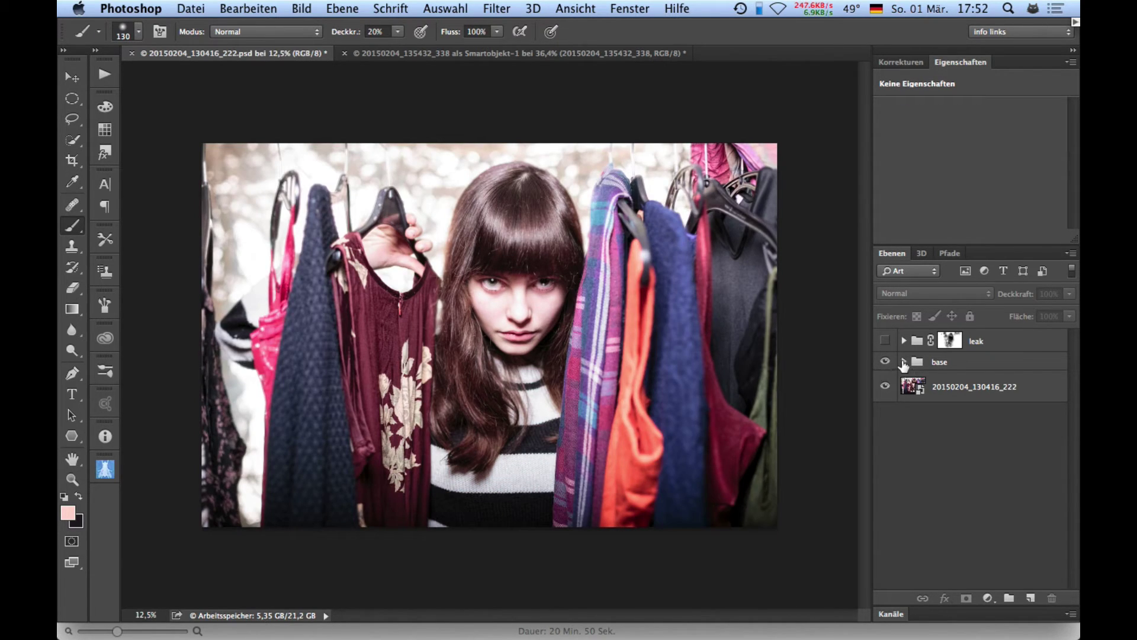
{"action": "left_click", "coordinate": [904, 362]}
{"action": "left_click_drag", "start_coordinate": [1078, 395], "coordinate": [1077, 428]}
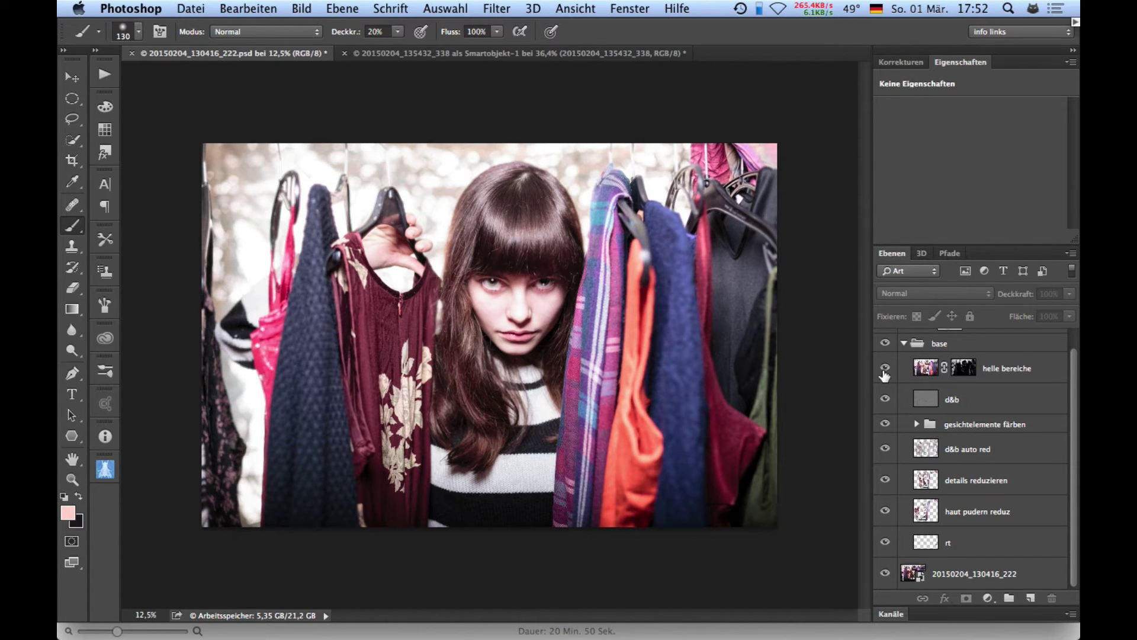
{"action": "left_click", "coordinate": [885, 369]}
{"action": "left_click", "coordinate": [885, 369]}
{"action": "left_click", "coordinate": [885, 369]}
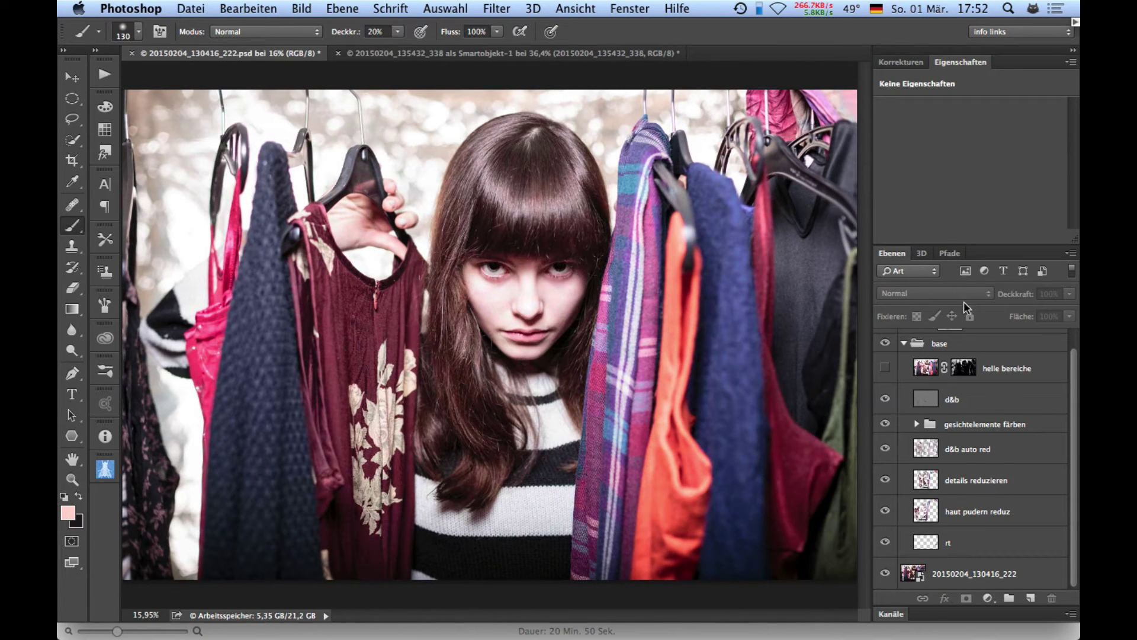
{"action": "left_click", "coordinate": [886, 369]}
Compare the zoomed-in eye with and without helle bereiche, leaving it hidden
{"action": "left_click", "coordinate": [885, 369]}
{"action": "left_click", "coordinate": [886, 369]}
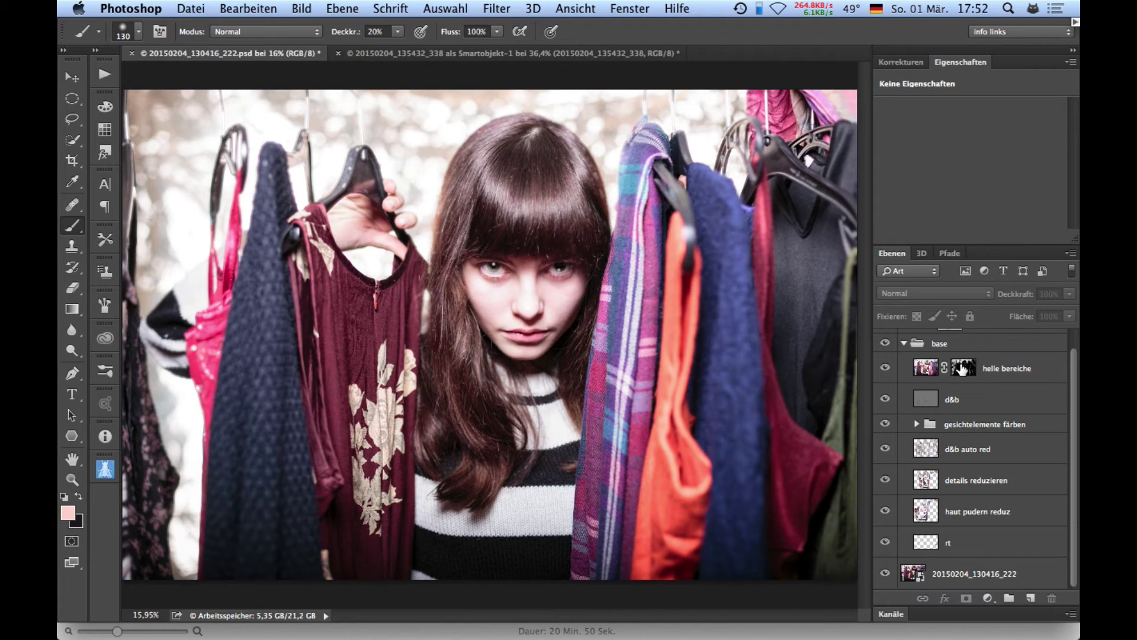
{"action": "left_click", "coordinate": [884, 370]}
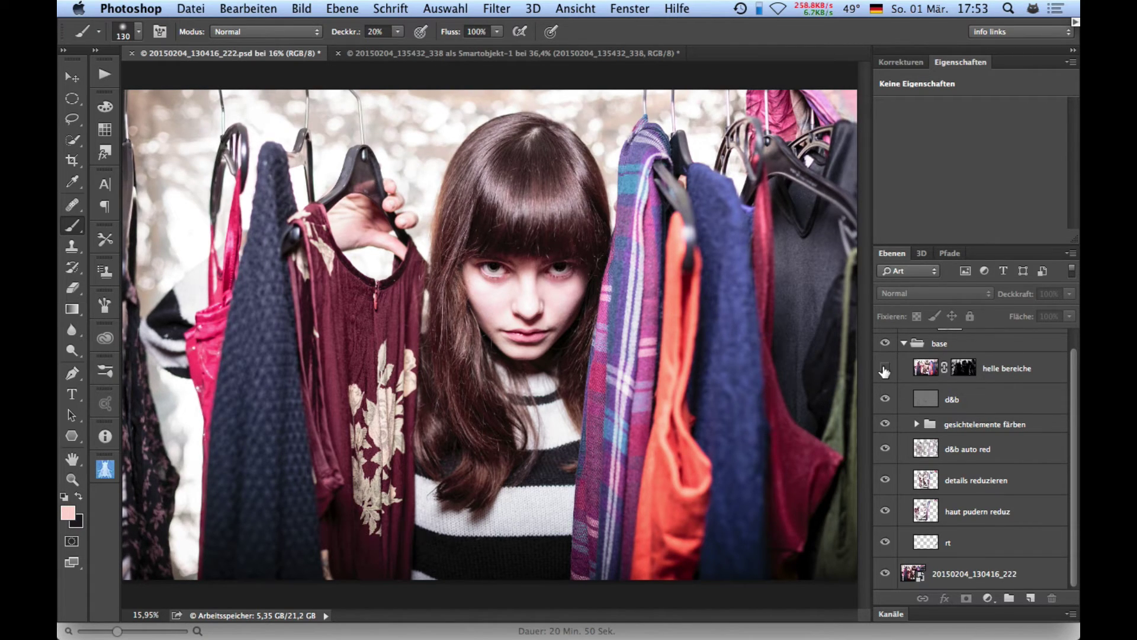
{"action": "left_click", "coordinate": [884, 368]}
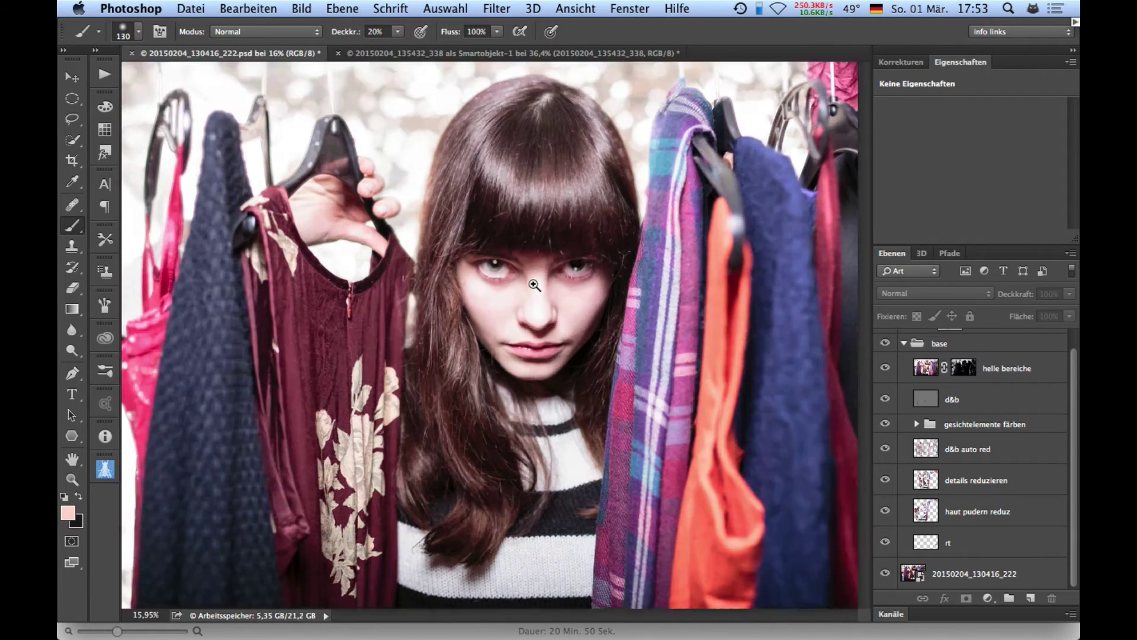
{"action": "mouse_move", "coordinate": [485, 277]}
{"action": "left_mouse_down"}
{"action": "mouse_move", "coordinate": [635, 292]}
{"action": "mouse_move", "coordinate": [516, 354]}
{"action": "mouse_move", "coordinate": [487, 400]}
{"action": "left_mouse_up"}
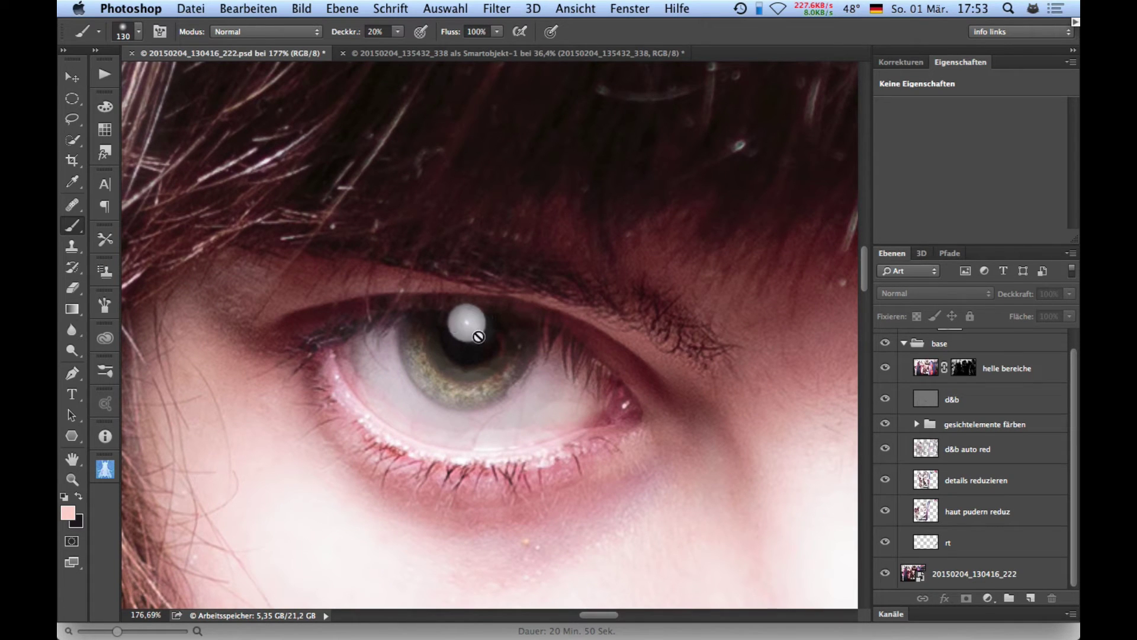
{"action": "left_click", "coordinate": [886, 369]}
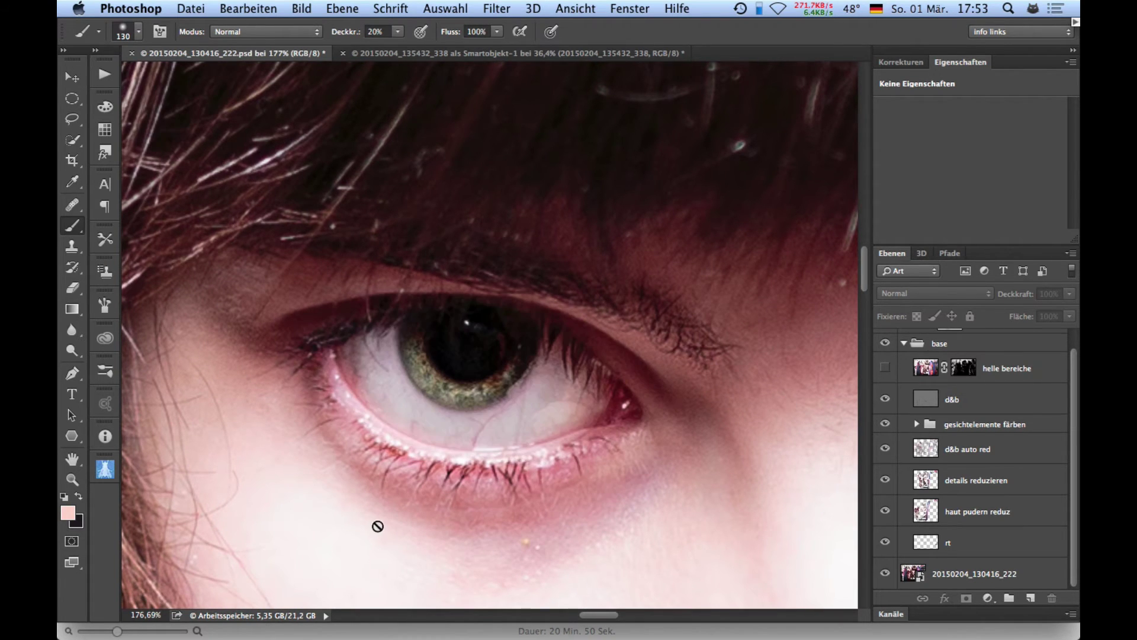
{"action": "left_click", "coordinate": [885, 369]}
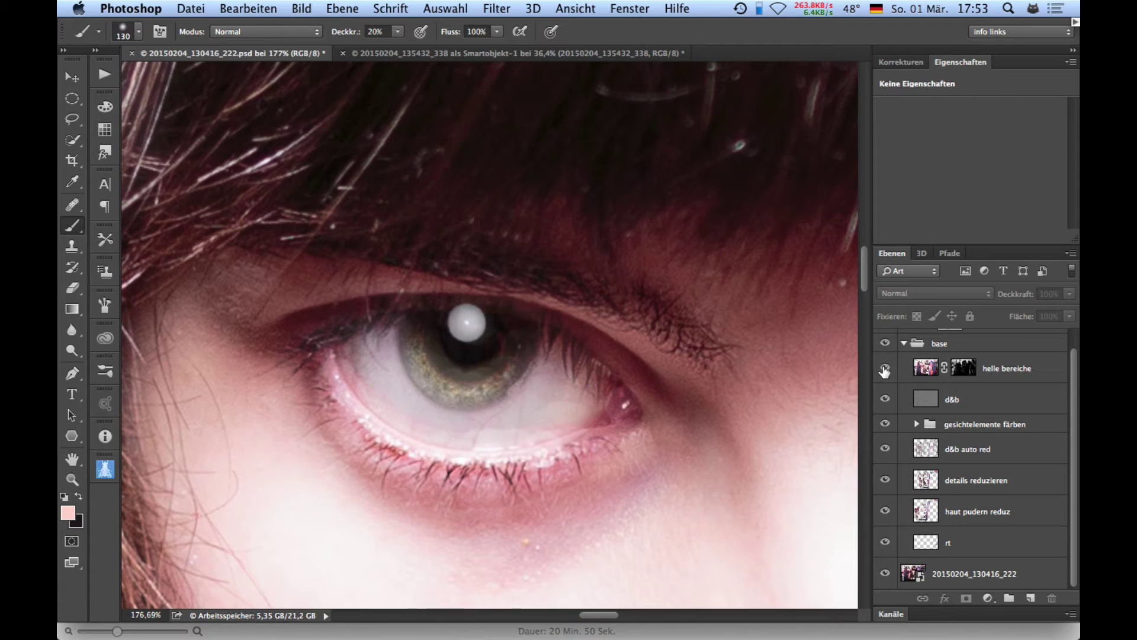
{"action": "left_click", "coordinate": [886, 369]}
{"action": "left_click", "coordinate": [885, 369]}
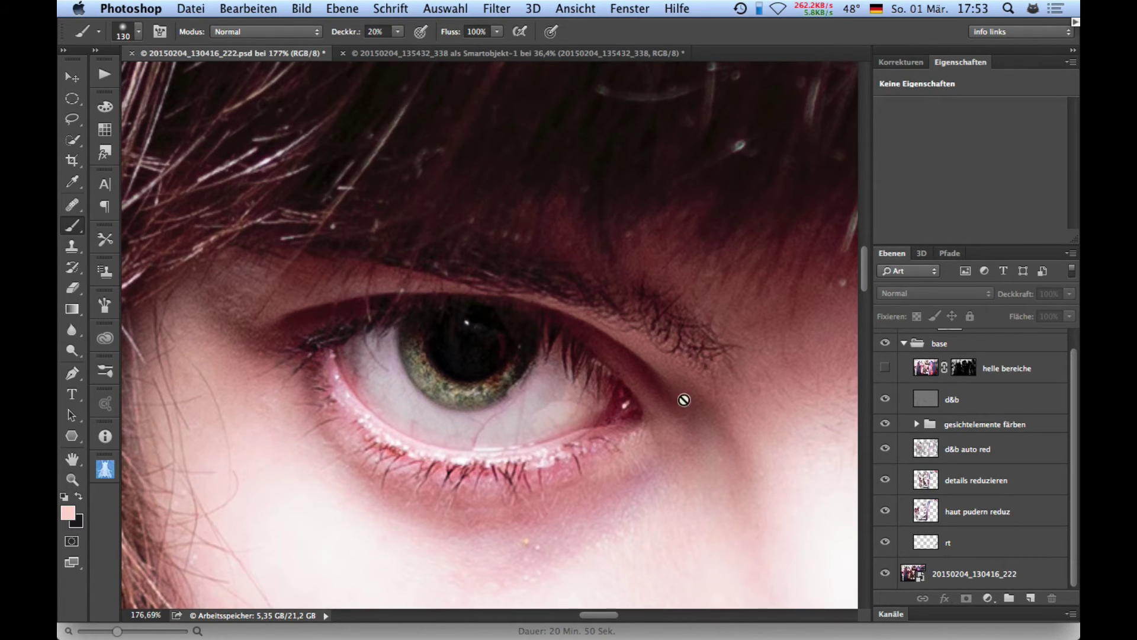
Select the d&b layer and fit the whole photo on screen
{"action": "left_click_drag", "start_coordinate": [685, 398], "coordinate": [437, 387]}
{"action": "left_click_drag", "start_coordinate": [619, 385], "coordinate": [749, 385]}
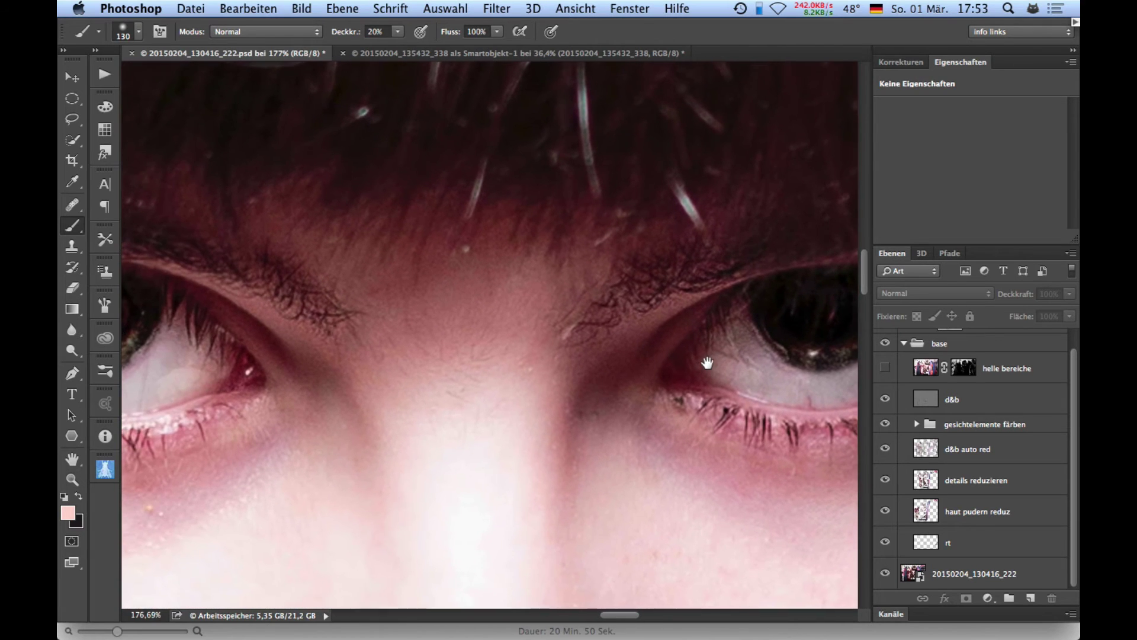
{"action": "left_click", "coordinate": [928, 399]}
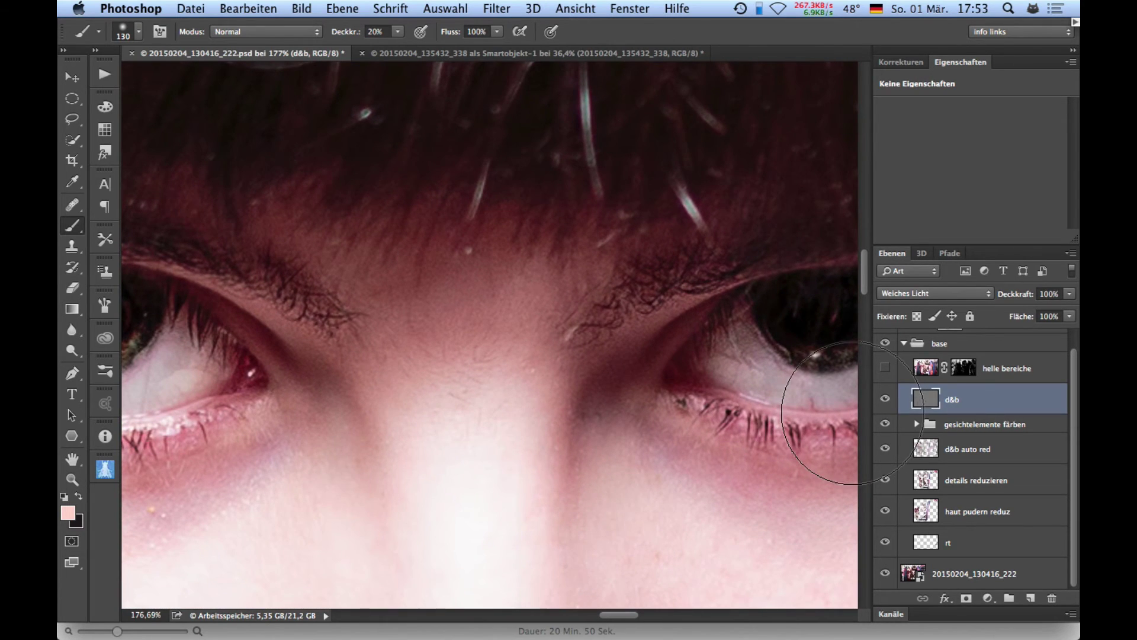
{"action": "key", "text": "ctrl+0"}
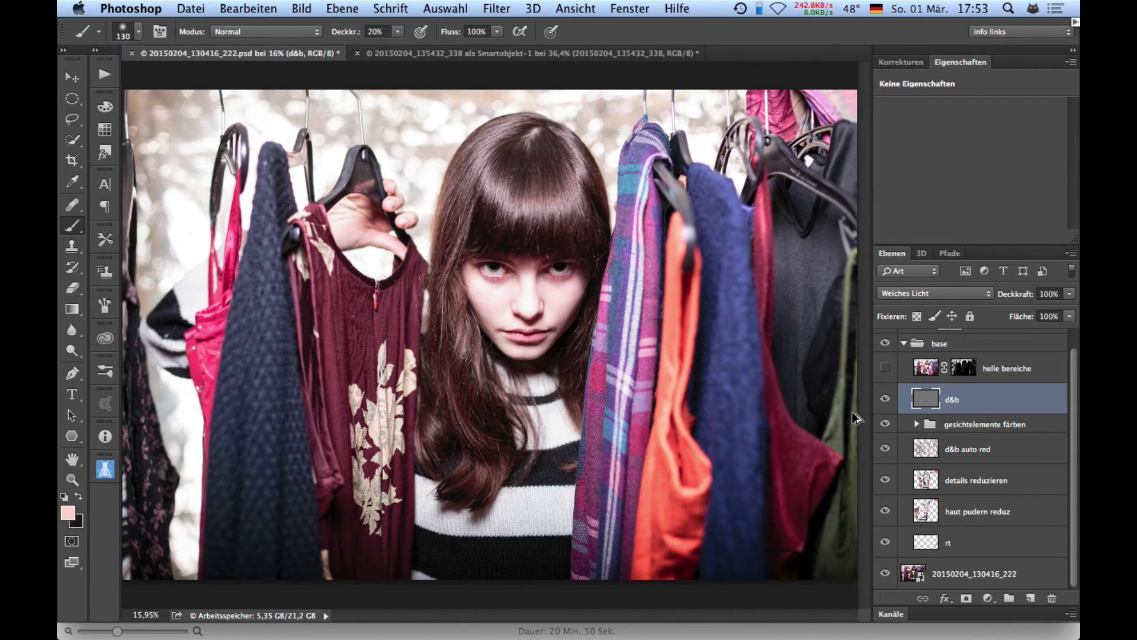
Stamp all visible layers into a merged Ebene 1 and preview Helle Bereiche vergrößern on the cheek
{"action": "key", "text": "ctrl+alt+shift+e"}
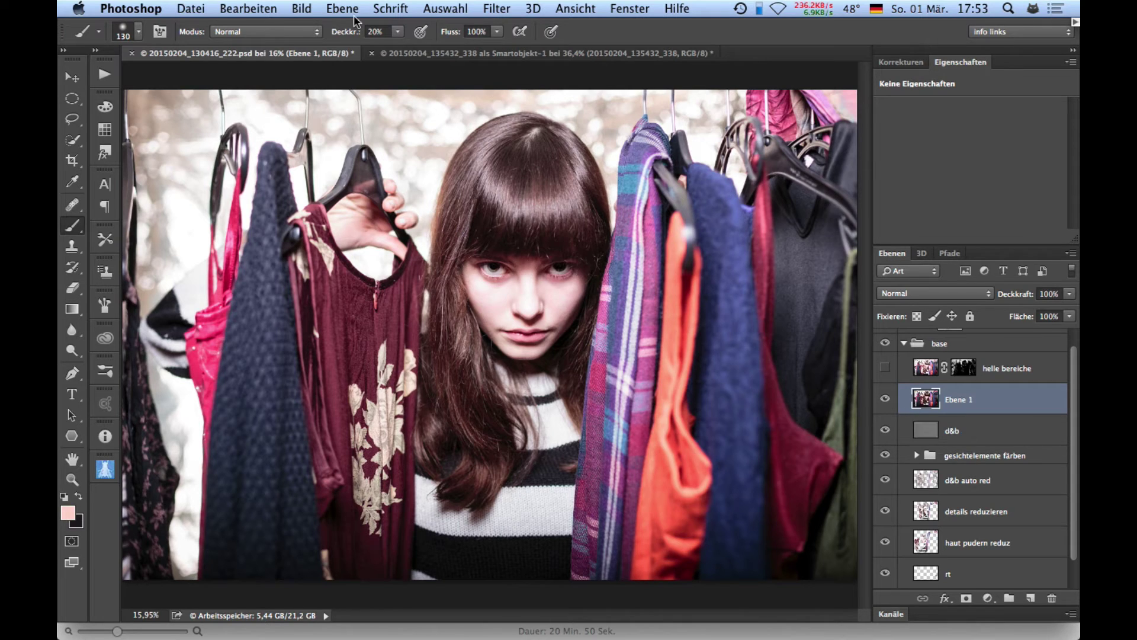
{"action": "left_click", "coordinate": [502, 11]}
{"action": "mouse_move", "coordinate": [531, 396]}
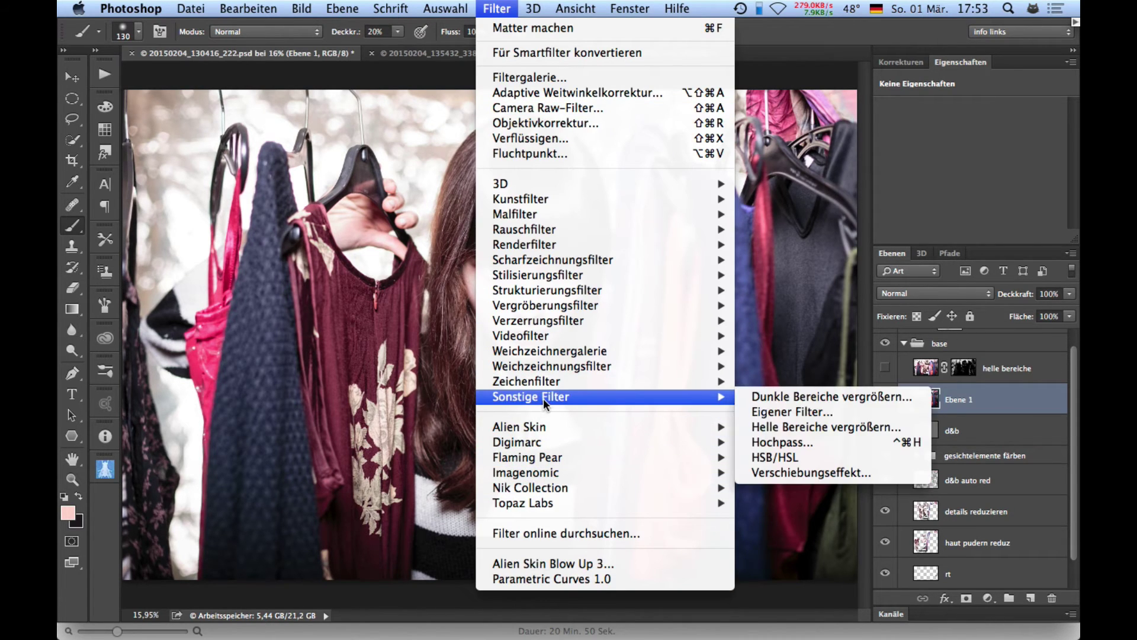
{"action": "left_click", "coordinate": [797, 428]}
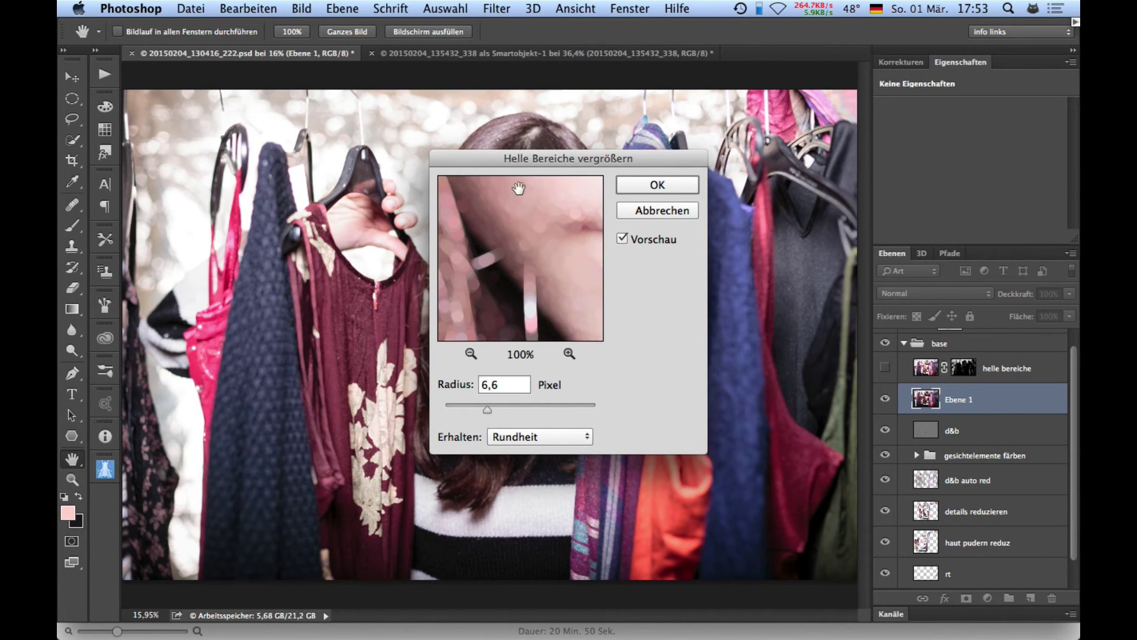
{"action": "mouse_move", "coordinate": [559, 234]}
{"action": "left_mouse_down"}
{"action": "mouse_move", "coordinate": [523, 297]}
{"action": "mouse_move", "coordinate": [545, 251]}
{"action": "left_mouse_up"}
{"action": "left_click_drag", "start_coordinate": [581, 158], "coordinate": [806, 124]}
Apply Helle Bereiche vergrößern to Ebene 1, preserving Rundheit with radius 11
{"action": "left_click", "coordinate": [758, 402]}
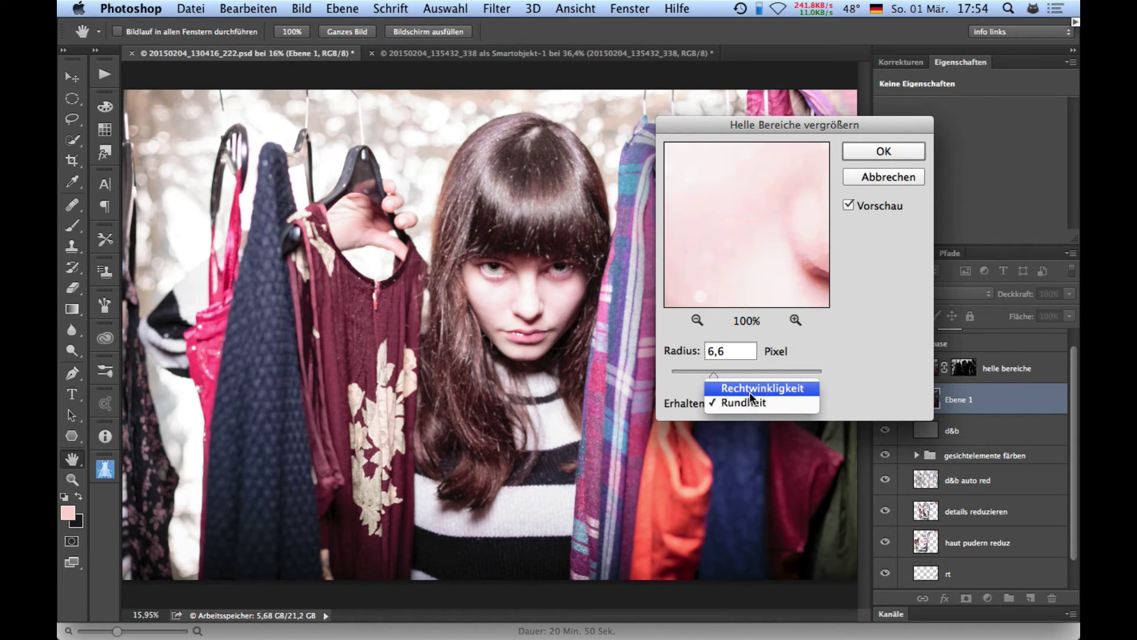
{"action": "left_click", "coordinate": [749, 394]}
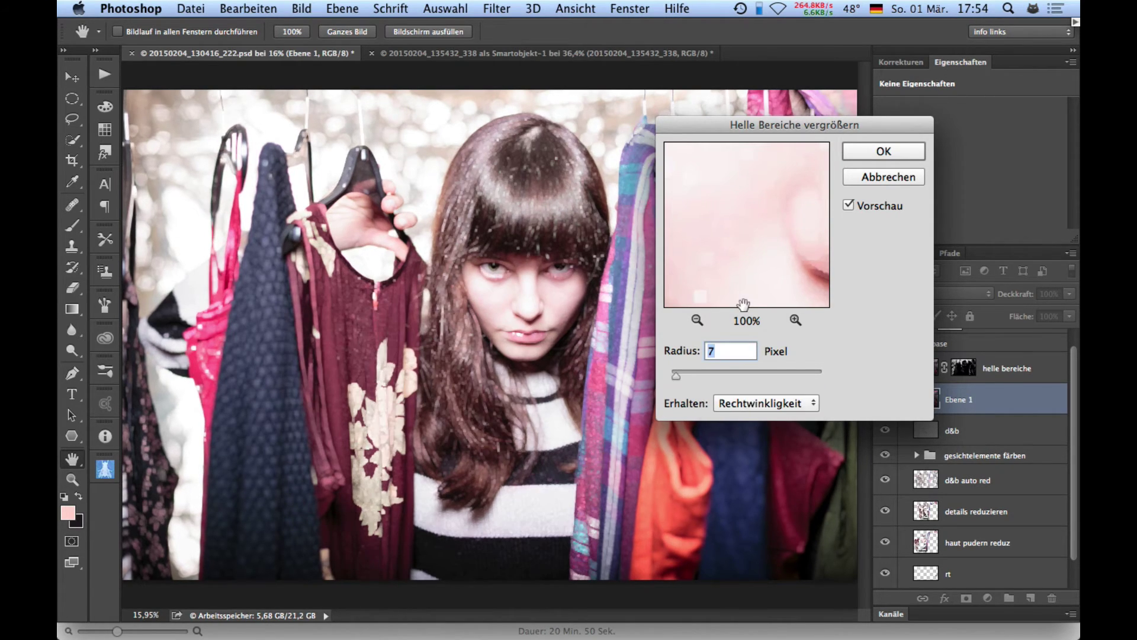
{"action": "left_click", "coordinate": [536, 240]}
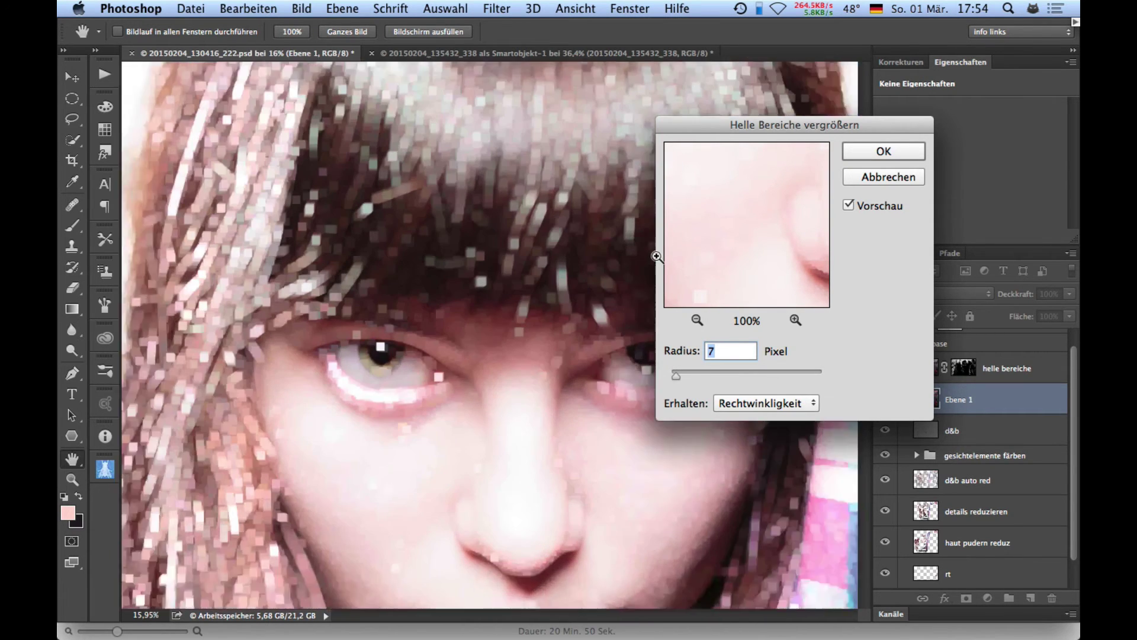
{"action": "left_click", "coordinate": [458, 336]}
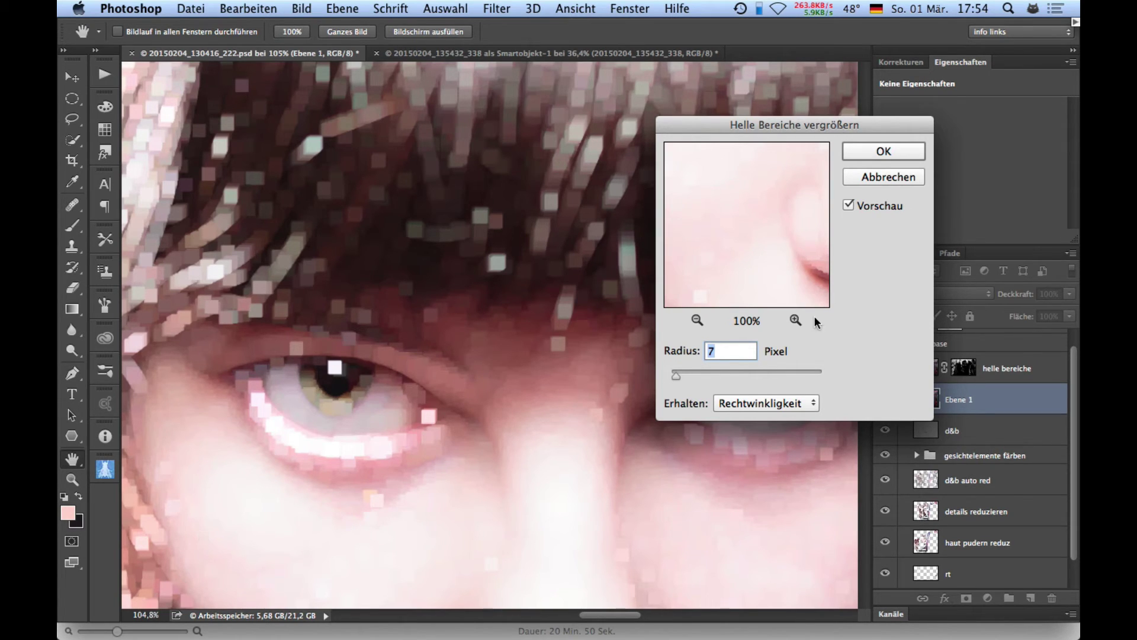
{"action": "left_click", "coordinate": [753, 405]}
{"action": "left_click", "coordinate": [760, 416]}
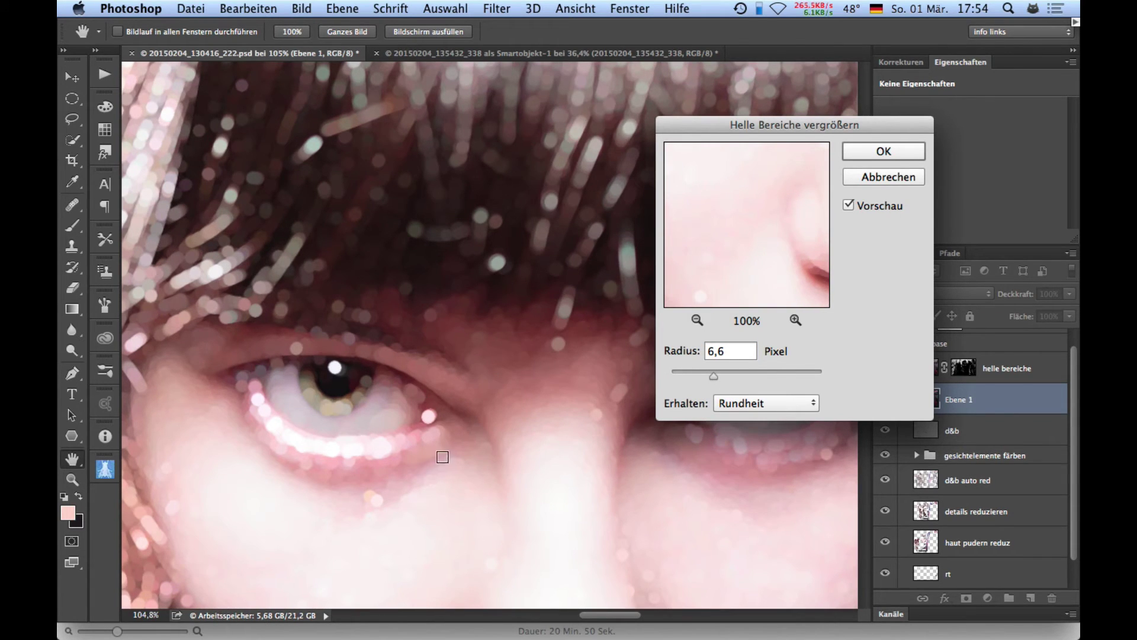
{"action": "double_click", "coordinate": [740, 352]}
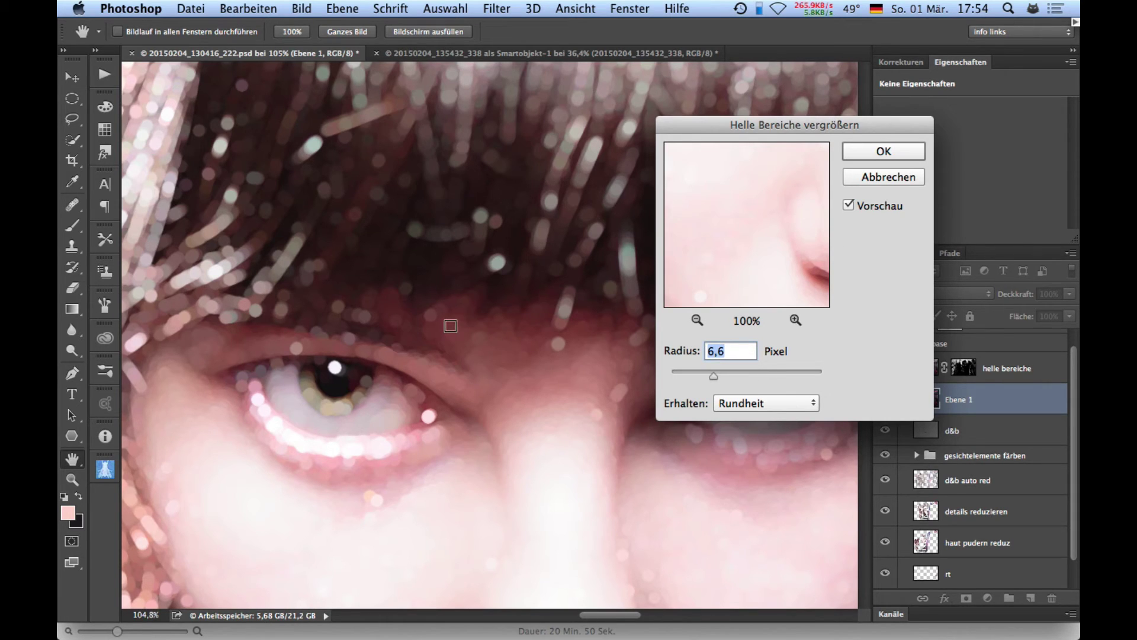
{"action": "type", "text": "13"}
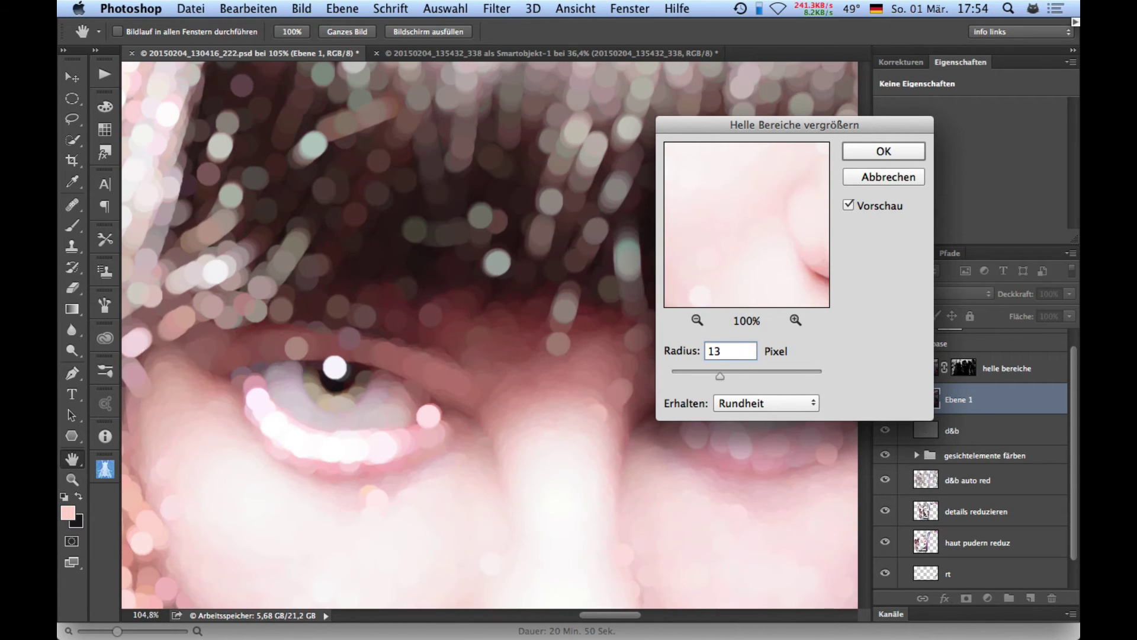
{"action": "key", "text": "BackSpace"}
{"action": "left_click", "coordinate": [869, 153]}
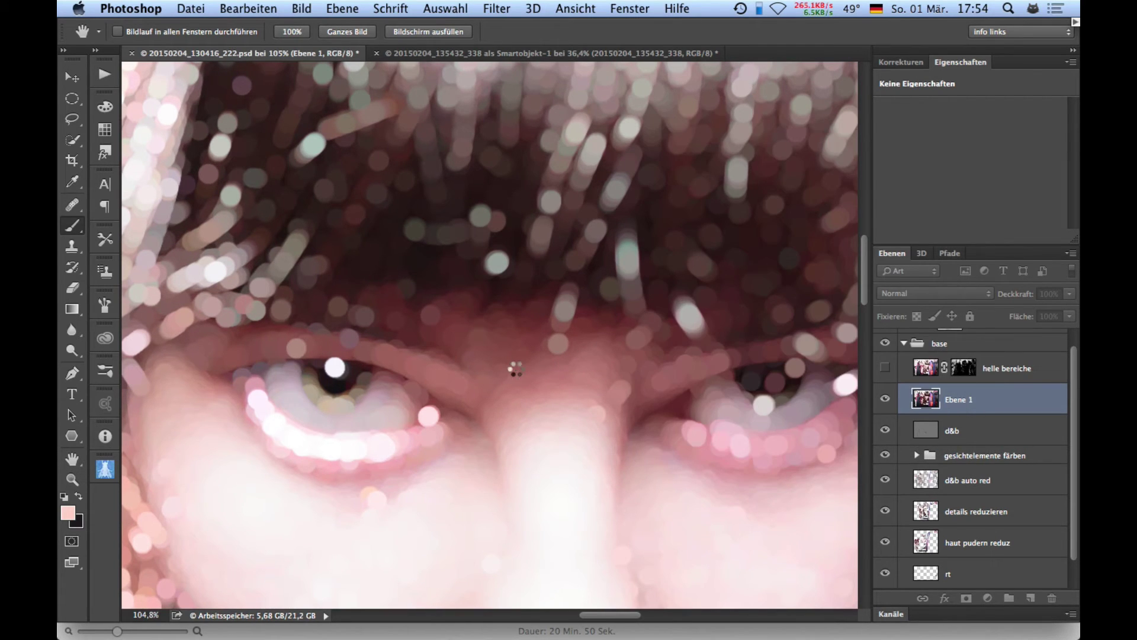
Fit the photo in the window and compare it with Ebene 1's glitter hidden and shown
{"action": "key", "text": "super+0"}
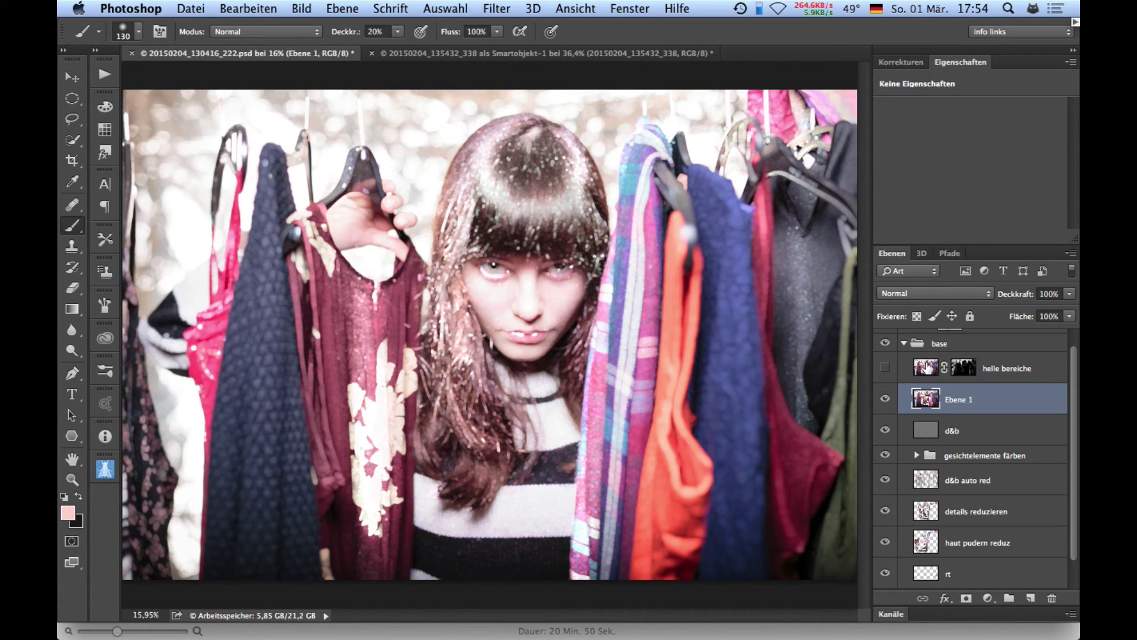
{"action": "left_click", "coordinate": [885, 401]}
{"action": "left_click", "coordinate": [886, 403]}
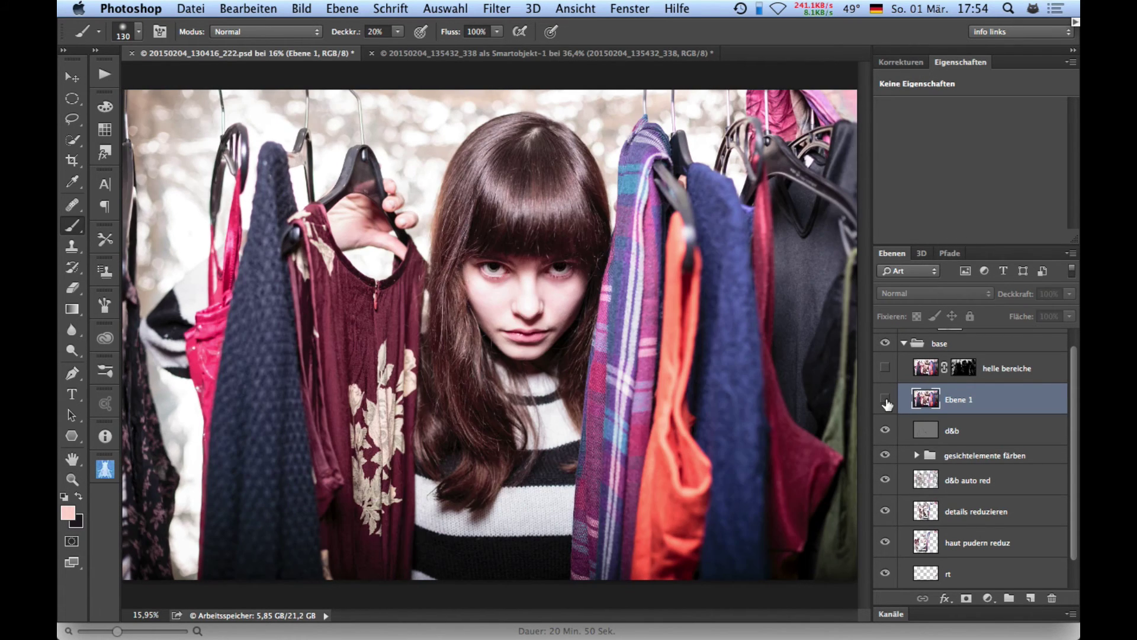
{"action": "left_click", "coordinate": [886, 403]}
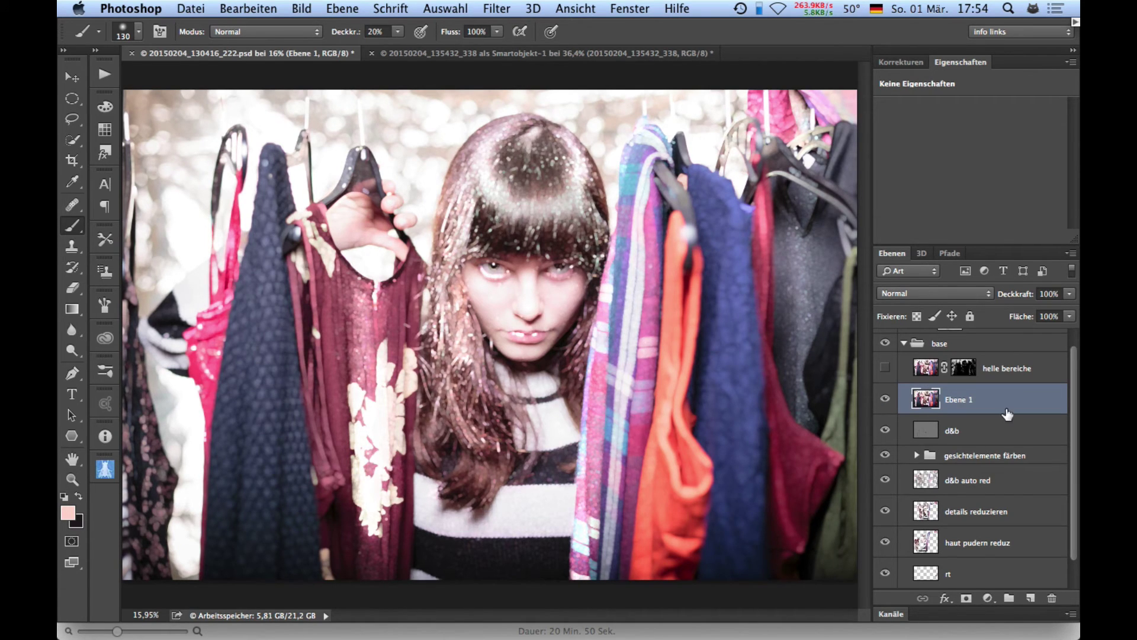
Add an inverted black layer mask to Ebene 1 and enlarge the brush
{"action": "key", "text": "ctrl+m"}
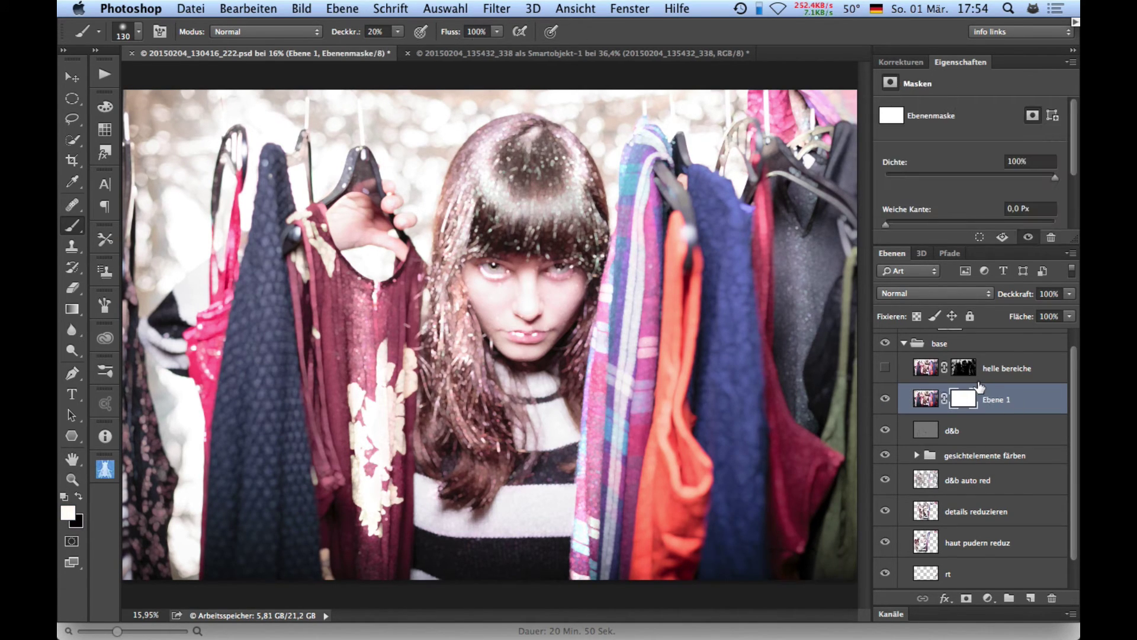
{"action": "key", "text": "ctrl+i"}
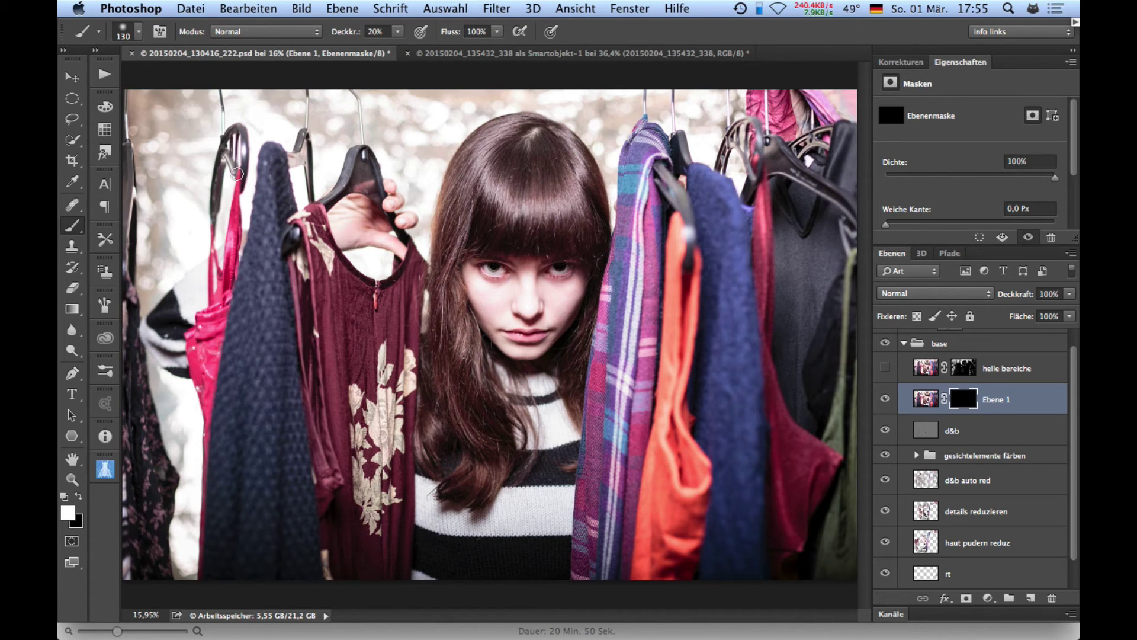
{"action": "left_click_drag", "start_coordinate": [250, 286], "coordinate": [284, 287]}
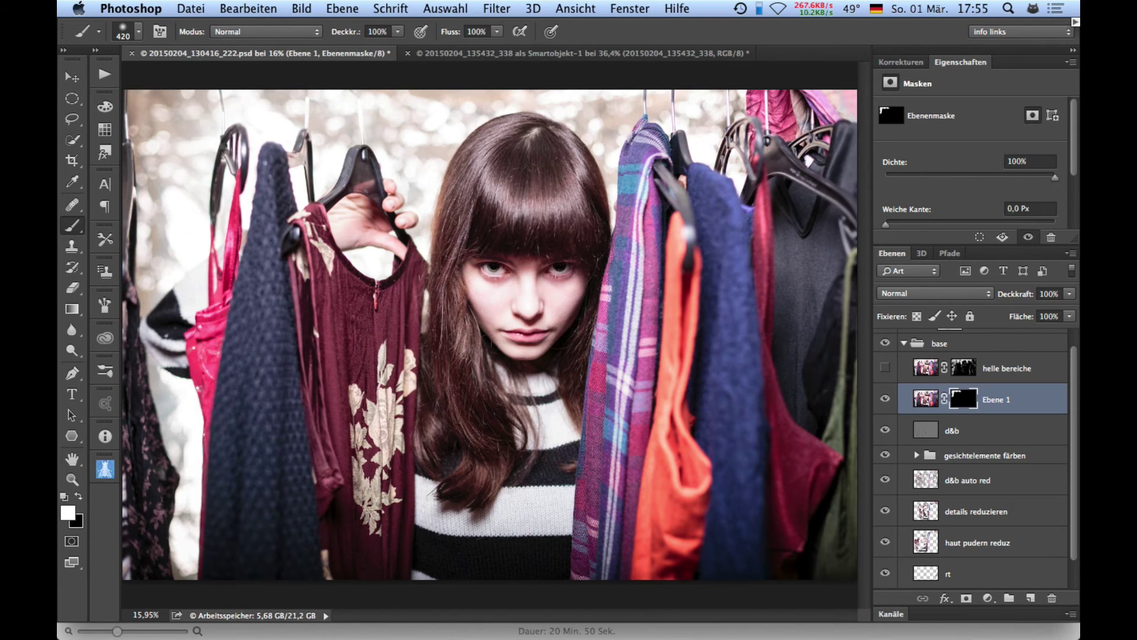
Paint the mask white to reveal glitter near the top-left, undoing a stroke on the blue sweater
{"action": "mouse_move", "coordinate": [350, 122]}
{"action": "left_mouse_down"}
{"action": "mouse_move", "coordinate": [332, 127]}
{"action": "mouse_move", "coordinate": [422, 183]}
{"action": "mouse_move", "coordinate": [641, 114]}
{"action": "left_mouse_up"}
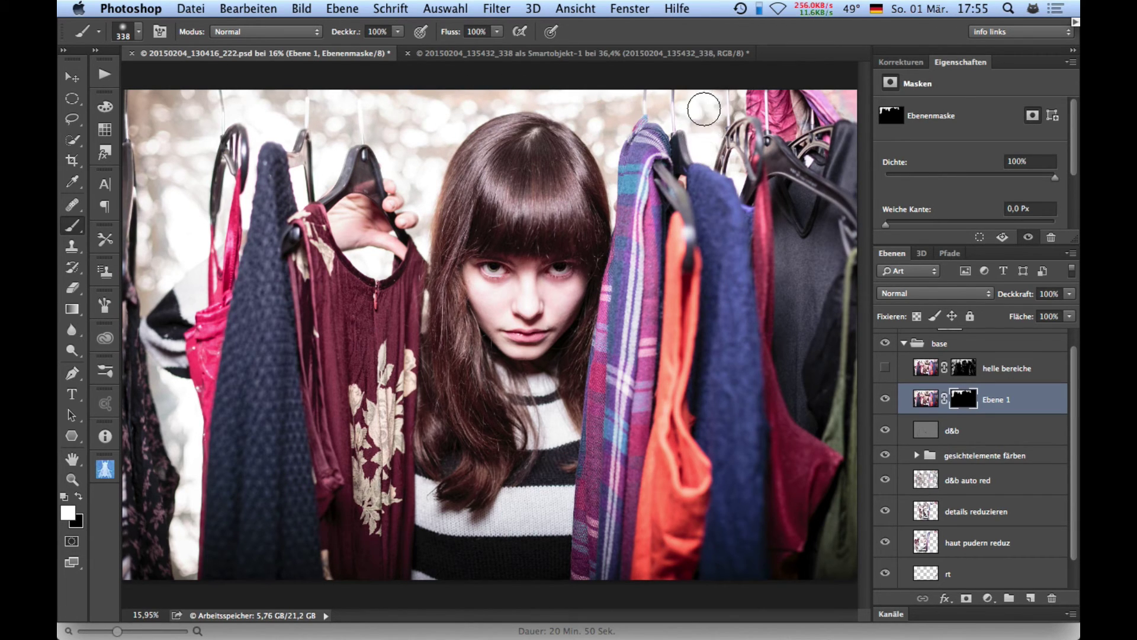
{"action": "mouse_move", "coordinate": [727, 106]}
{"action": "left_mouse_down"}
{"action": "mouse_move", "coordinate": [716, 105]}
{"action": "mouse_move", "coordinate": [761, 102]}
{"action": "left_mouse_up"}
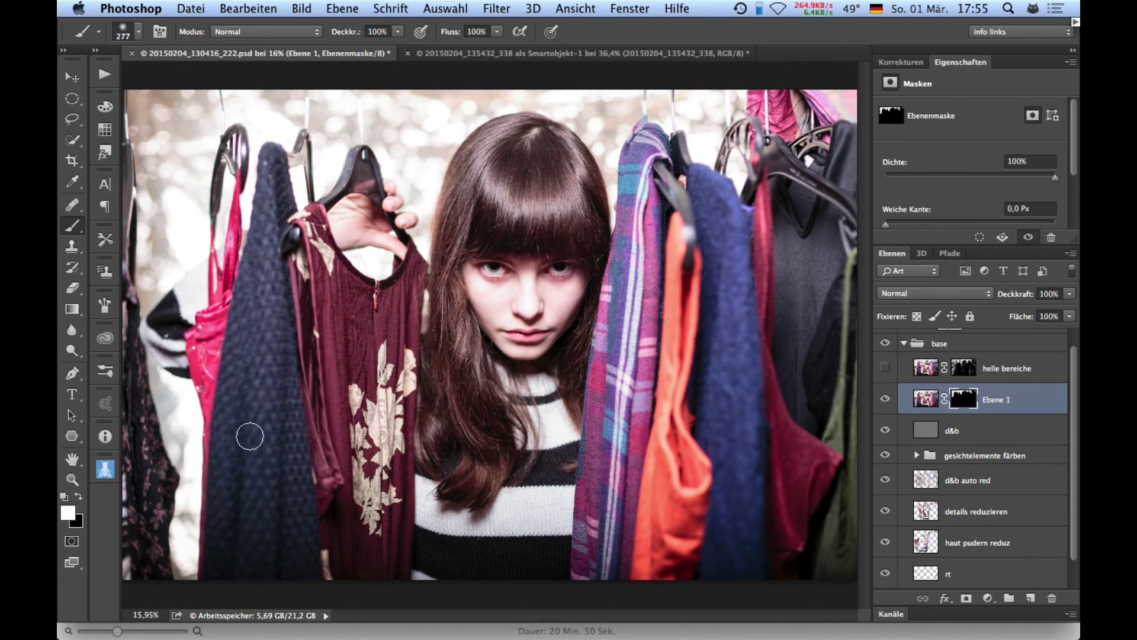
{"action": "left_click_drag", "start_coordinate": [272, 323], "coordinate": [255, 449]}
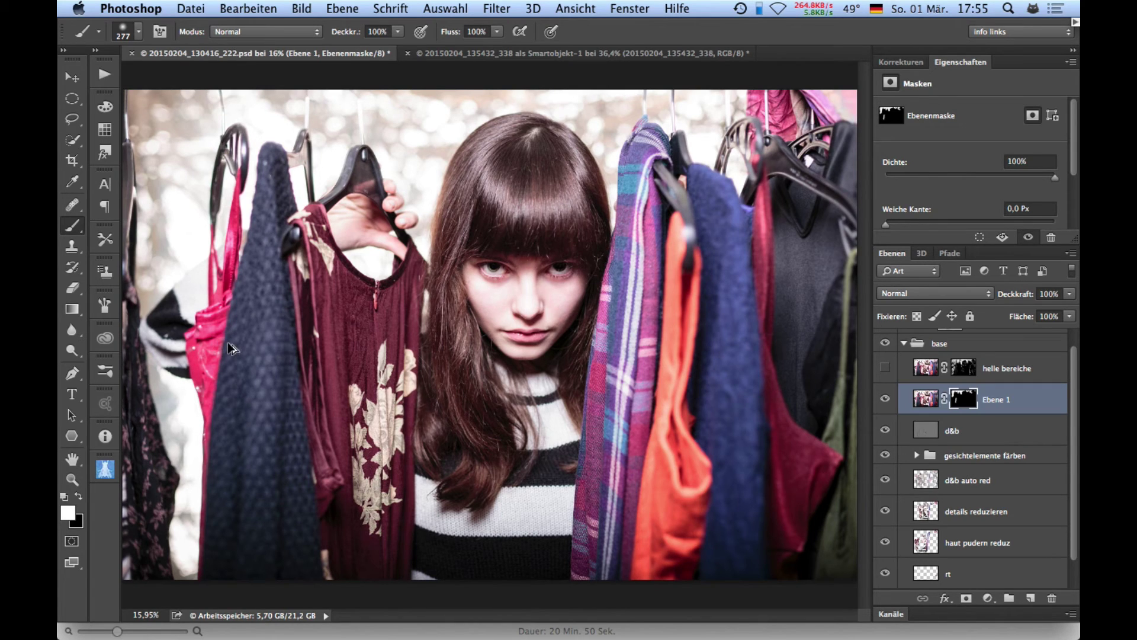
{"action": "key", "text": "ctrl+z"}
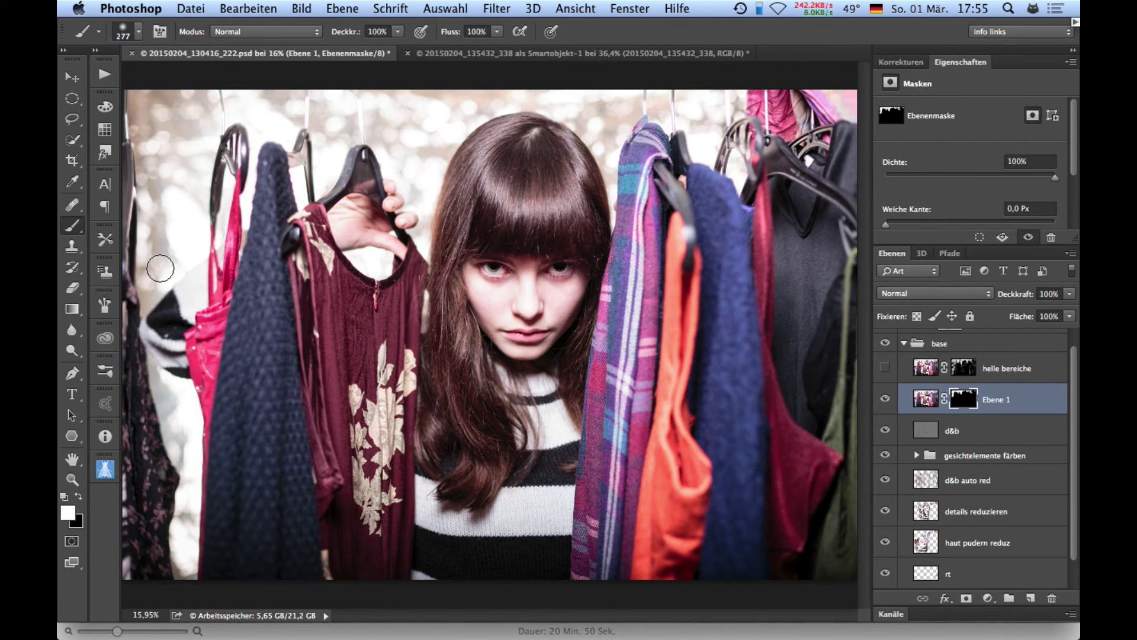
{"action": "left_click_drag", "start_coordinate": [137, 137], "coordinate": [137, 109]}
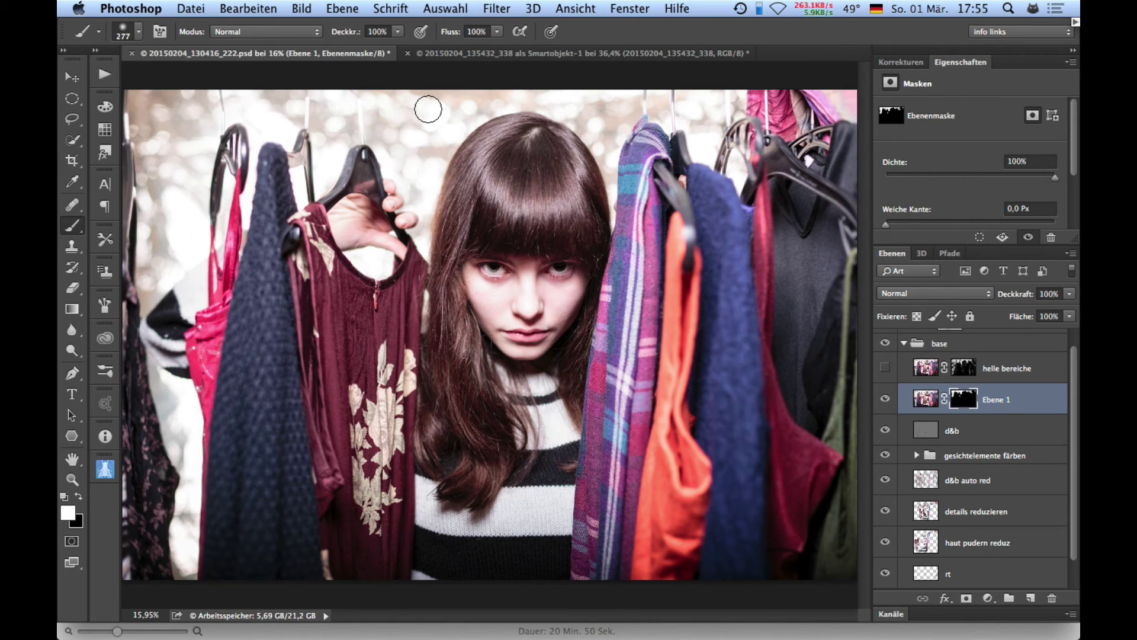
Compare Ebene 1 on and off, then zoom in on the model's eyes and nose
{"action": "left_click", "coordinate": [886, 399]}
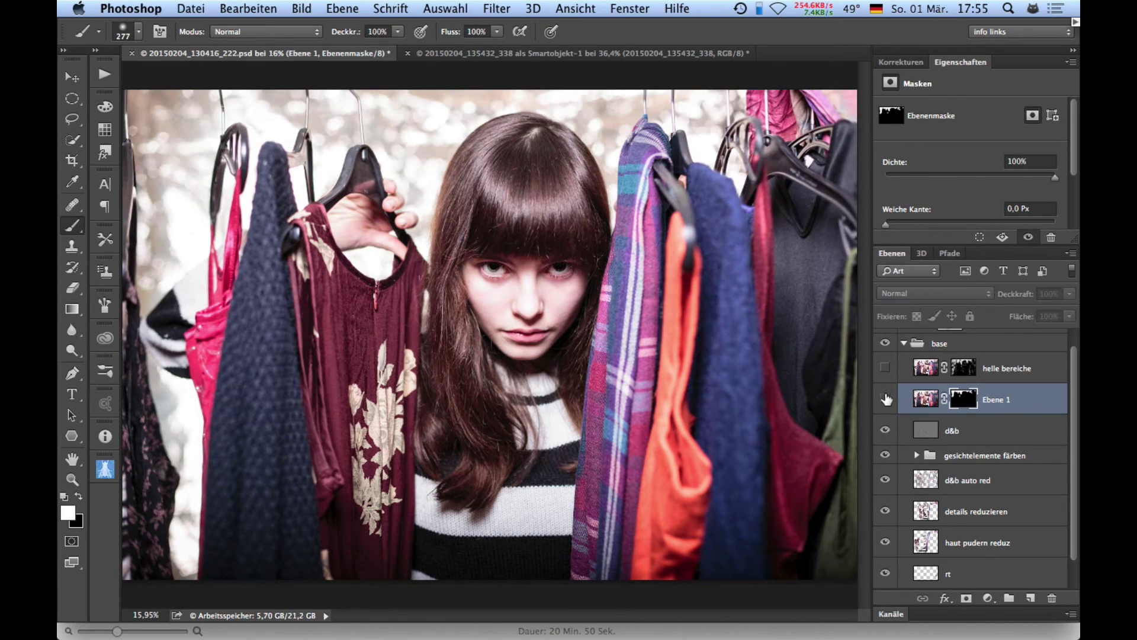
{"action": "left_click", "coordinate": [885, 400]}
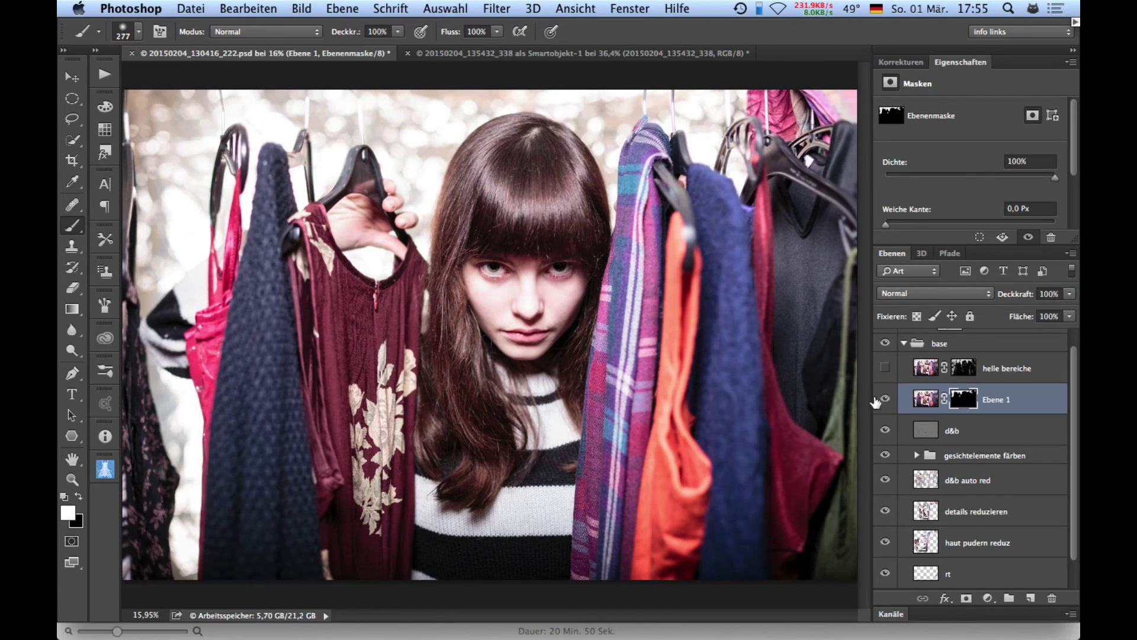
{"action": "left_click_drag", "start_coordinate": [520, 300], "coordinate": [581, 300]}
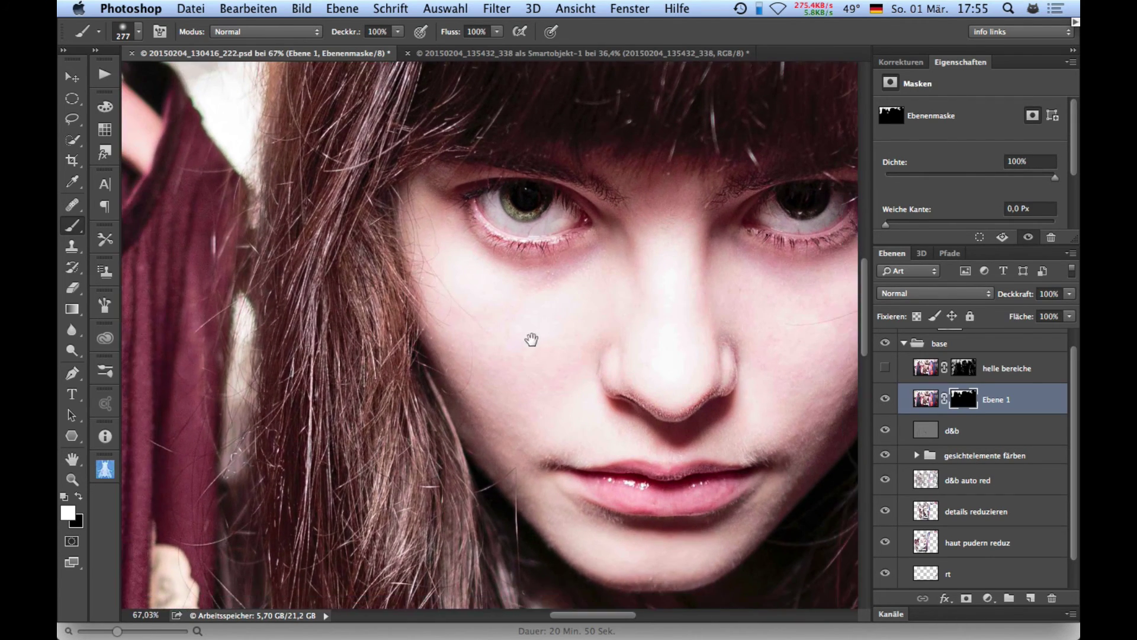
{"action": "left_click_drag", "start_coordinate": [531, 339], "coordinate": [444, 354]}
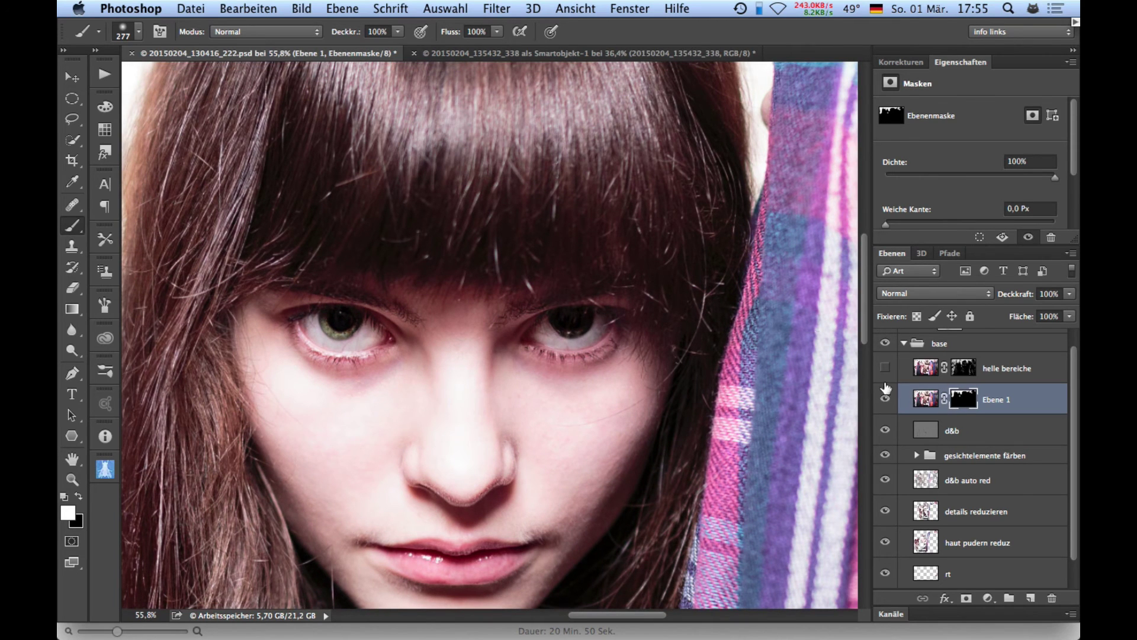
Lightly paint the mask over the left iris with a small 10% brush, then fit the photo
{"action": "left_click_drag", "start_coordinate": [333, 326], "coordinate": [296, 333]}
{"action": "key", "text": "super+z"}
{"action": "left_click", "coordinate": [341, 328], "text": "ctrl+alt"}
{"action": "left_click_drag", "start_coordinate": [332, 318], "coordinate": [324, 319]}
{"action": "left_click_drag", "start_coordinate": [339, 313], "coordinate": [314, 335]}
{"action": "key", "text": "super+0"}
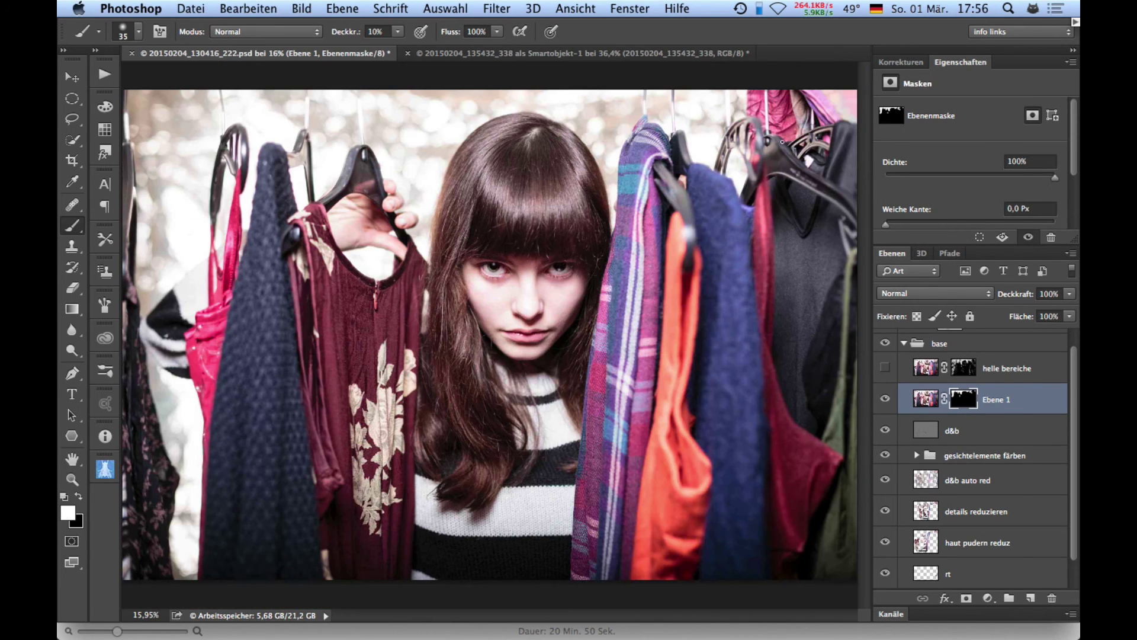
Softly paint glitter into the top of the hair with a large brush, pen pressure off
{"action": "left_click", "coordinate": [885, 399]}
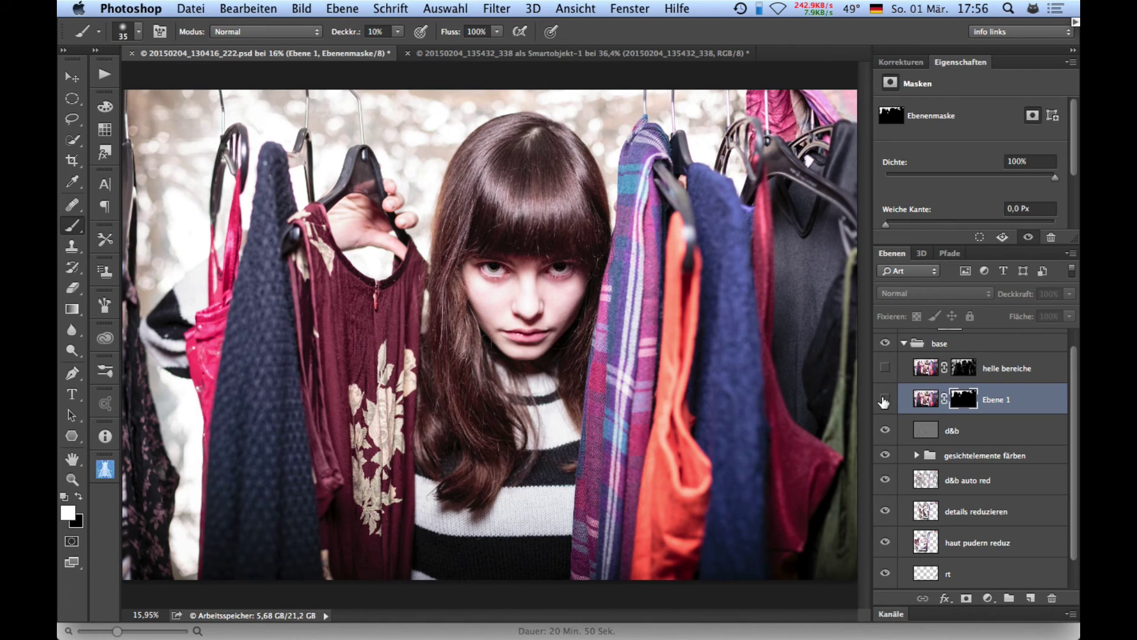
{"action": "left_click", "coordinate": [885, 399]}
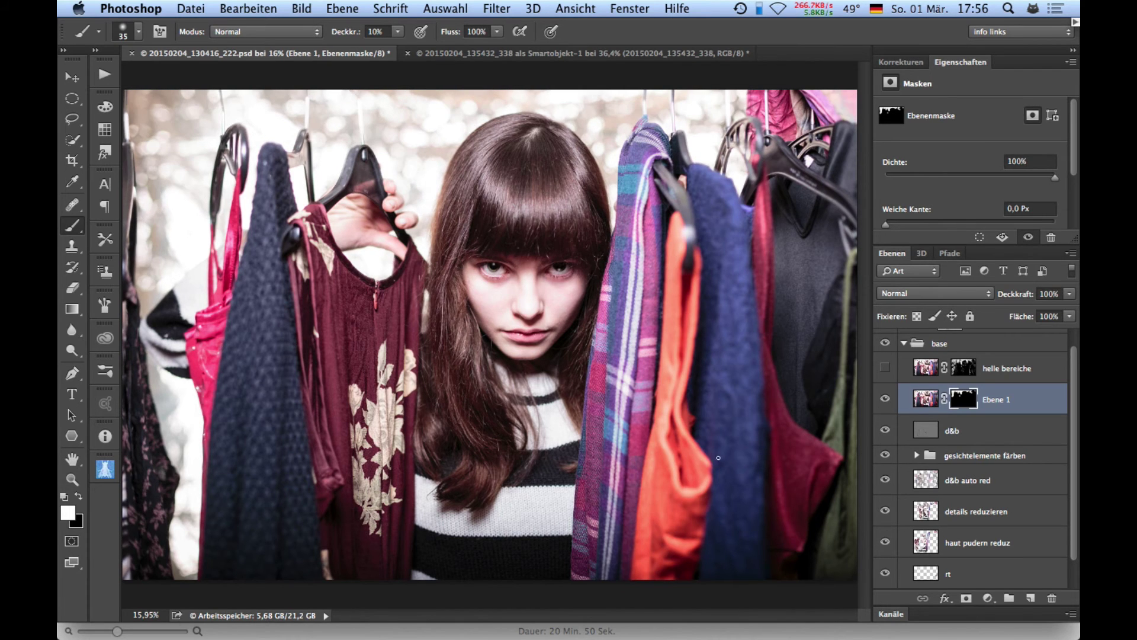
{"action": "left_click_drag", "start_coordinate": [492, 270], "coordinate": [450, 306]}
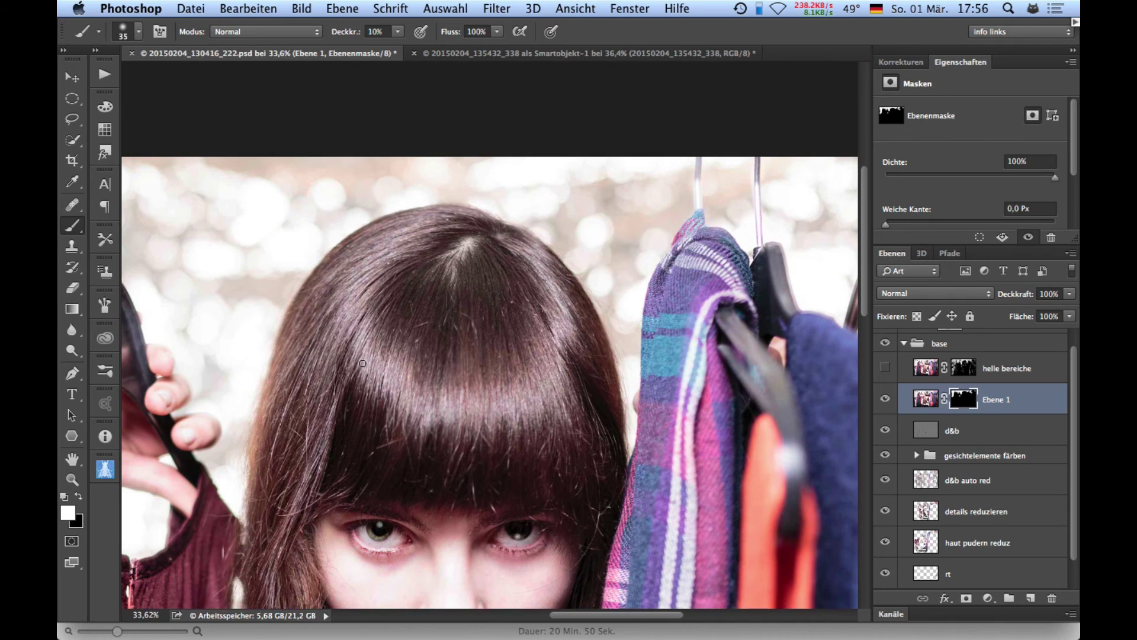
{"action": "left_click_drag", "start_coordinate": [362, 363], "coordinate": [368, 359]}
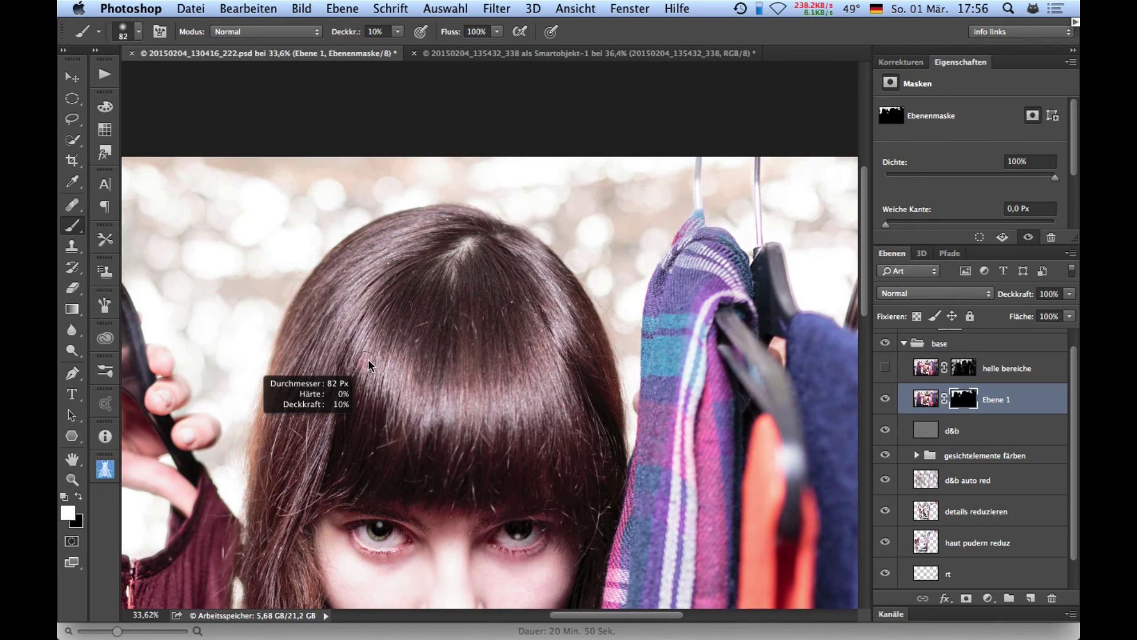
{"action": "left_click", "coordinate": [551, 33]}
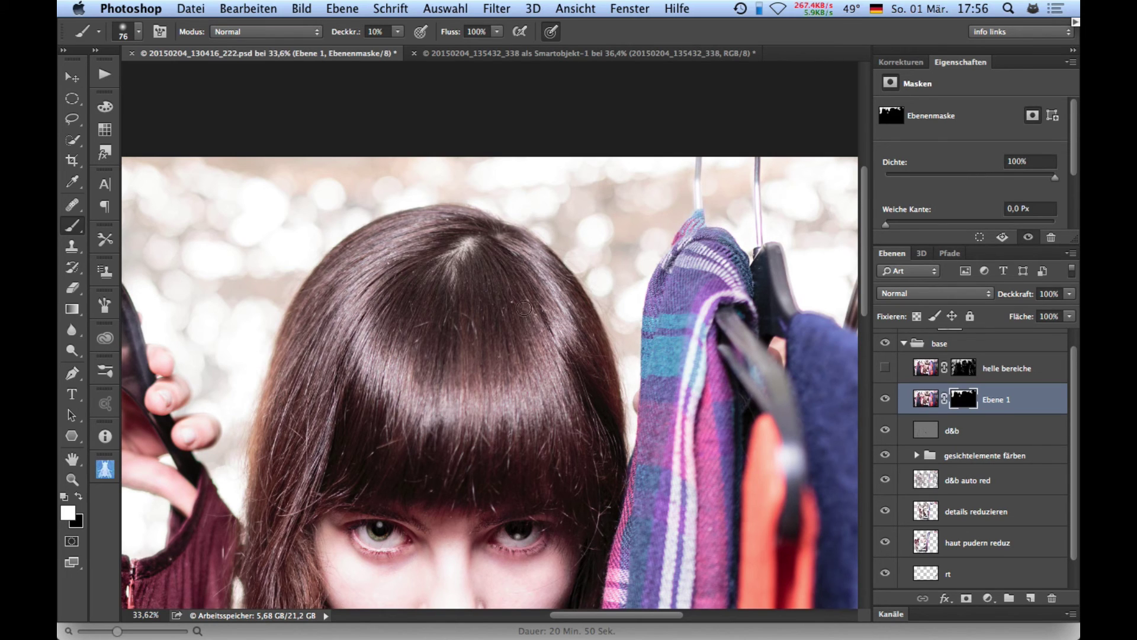
{"action": "left_click", "coordinate": [551, 32]}
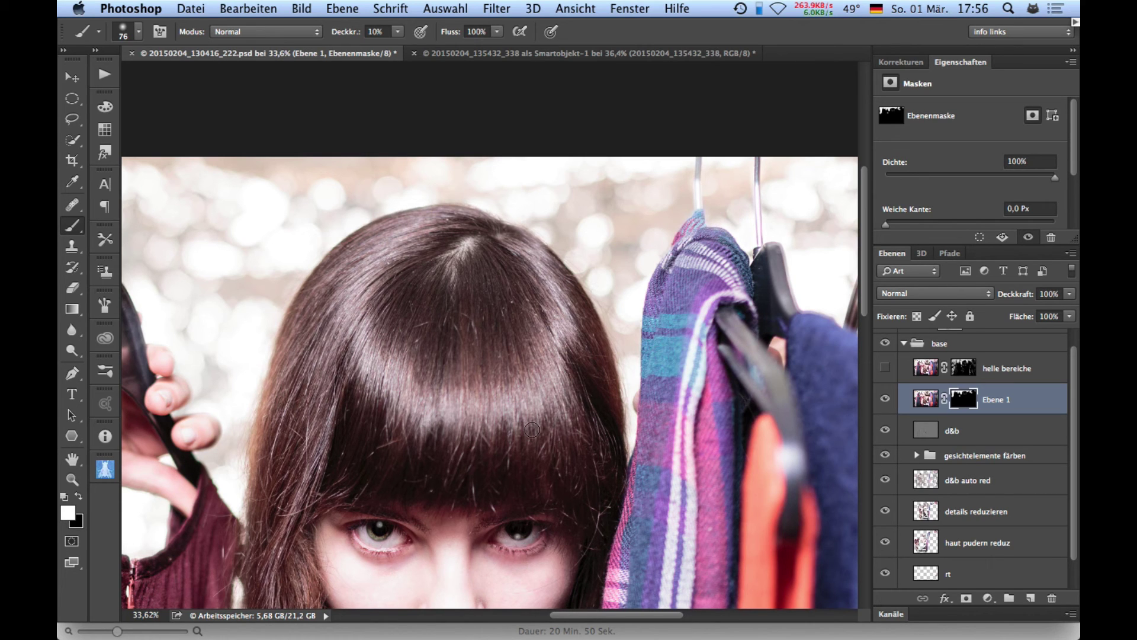
{"action": "left_click_drag", "start_coordinate": [578, 385], "coordinate": [567, 364]}
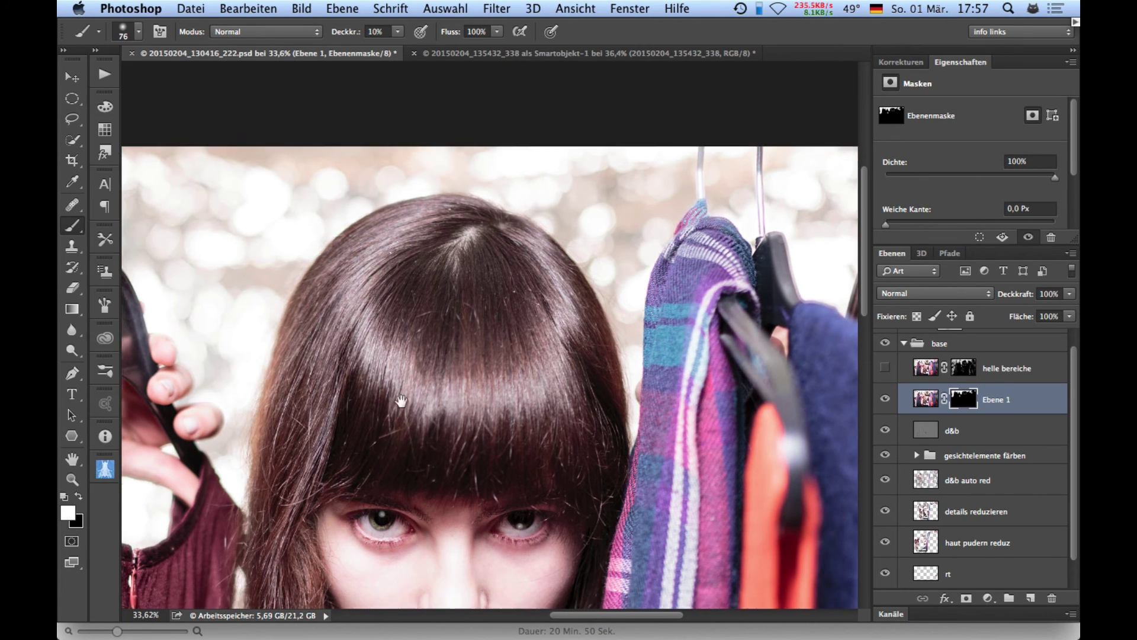
{"action": "scroll", "coordinate": [401, 401], "scroll_direction": "down", "scroll_amount": 5}
{"action": "left_click_drag", "start_coordinate": [423, 277], "coordinate": [412, 279]}
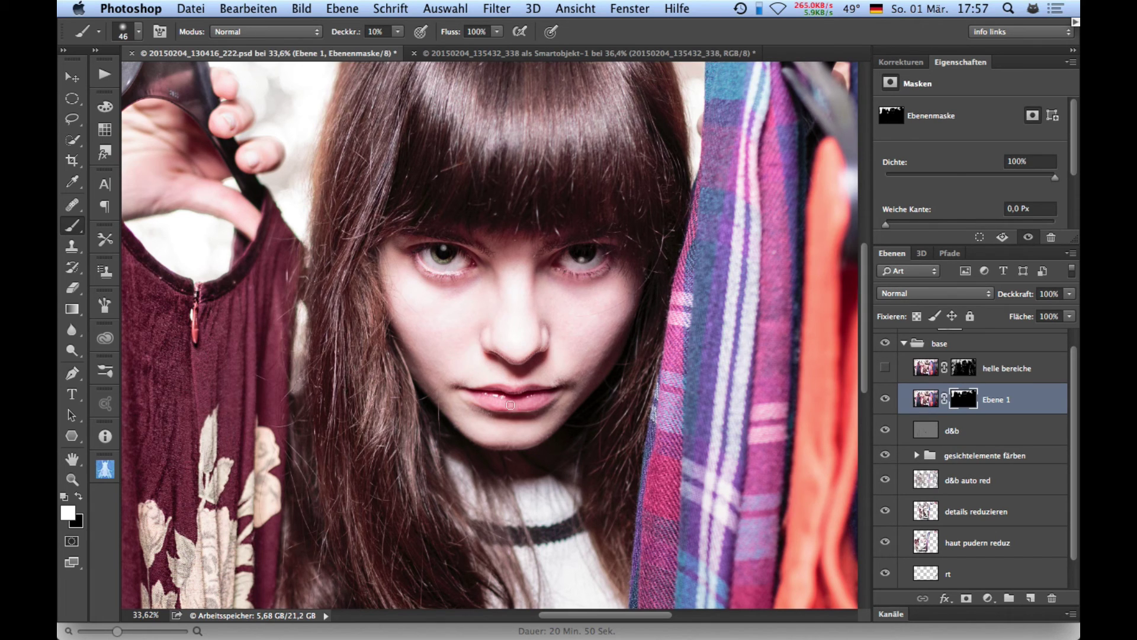
Reveal glitter along the lower and left hair strands with a large brush
{"action": "left_click_drag", "start_coordinate": [376, 210], "coordinate": [393, 190]}
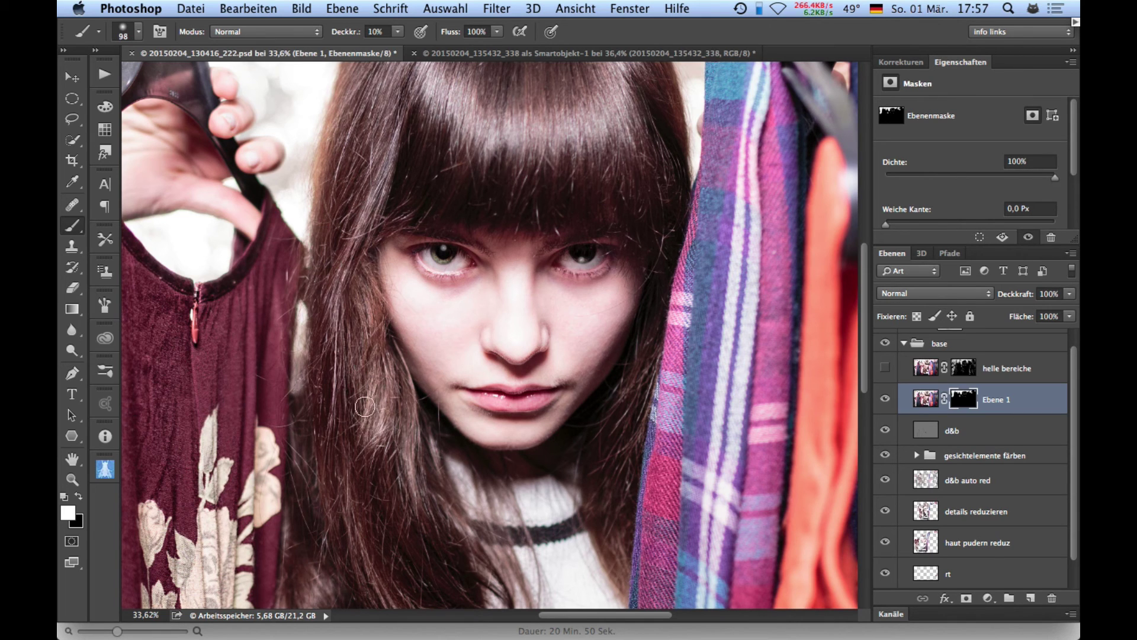
{"action": "scroll", "coordinate": [362, 308], "scroll_direction": "down", "scroll_amount": 5}
{"action": "mouse_move", "coordinate": [363, 309]}
{"action": "left_mouse_down"}
{"action": "mouse_move", "coordinate": [345, 348]}
{"action": "mouse_move", "coordinate": [406, 399]}
{"action": "mouse_move", "coordinate": [381, 353]}
{"action": "mouse_move", "coordinate": [394, 491]}
{"action": "left_mouse_up"}
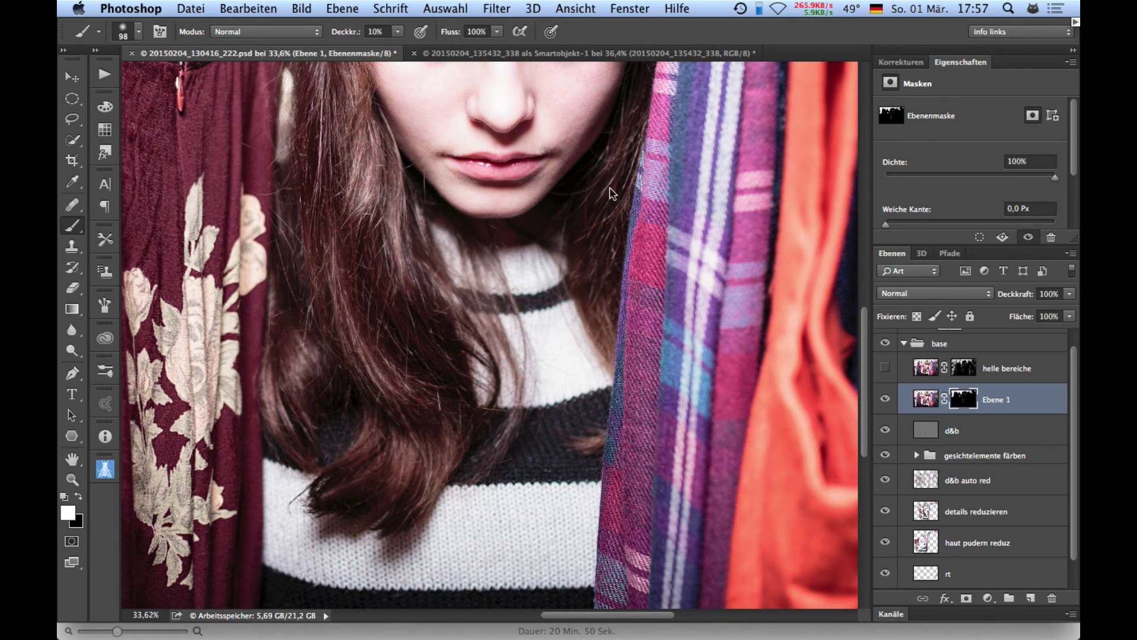
{"action": "left_click_drag", "start_coordinate": [325, 131], "coordinate": [341, 258]}
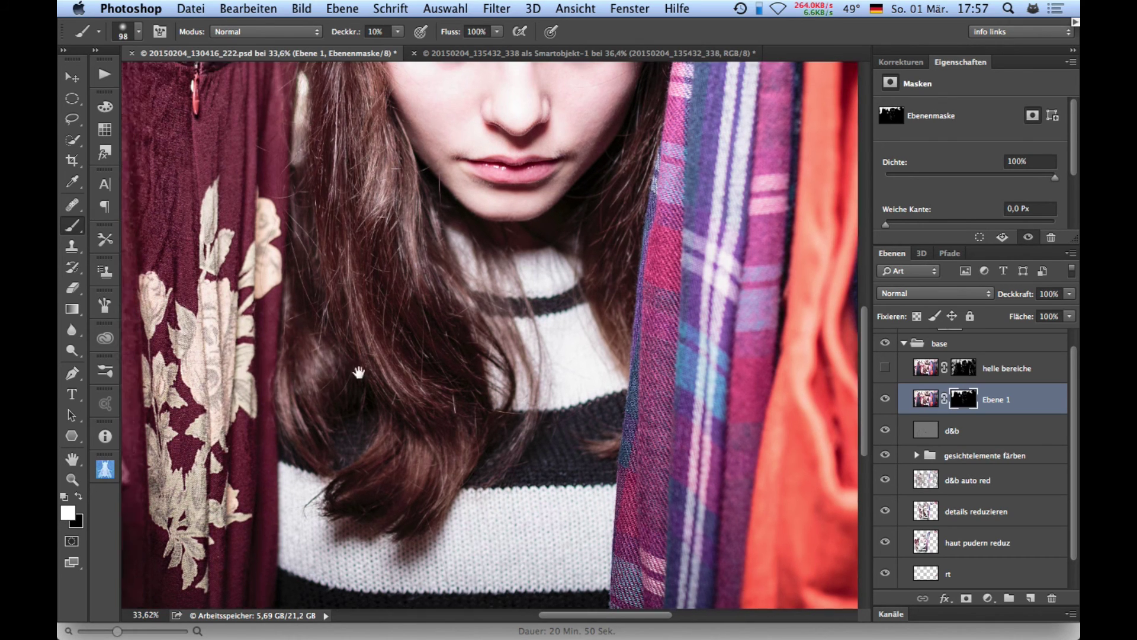
{"action": "scroll", "coordinate": [358, 374], "scroll_direction": "left", "scroll_amount": 10}
{"action": "scroll", "coordinate": [358, 373], "scroll_direction": "up", "scroll_amount": 2}
Paint glitter onto the dark red dress, including the area above the flowers
{"action": "left_click_drag", "start_coordinate": [419, 217], "coordinate": [413, 219]}
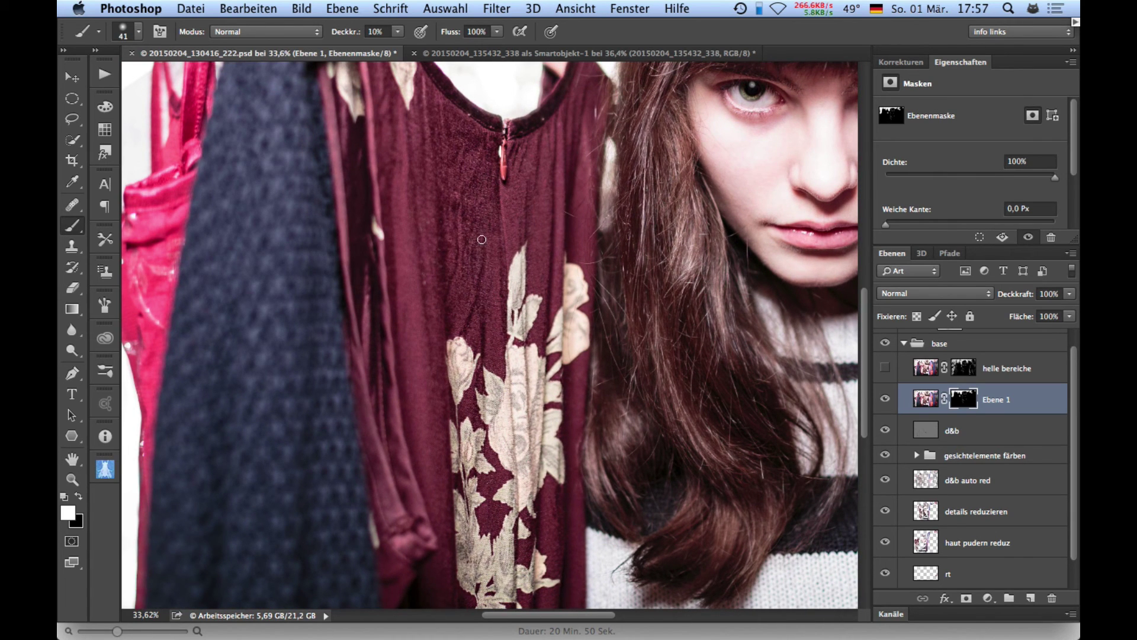
{"action": "mouse_move", "coordinate": [482, 239]}
{"action": "left_mouse_down"}
{"action": "mouse_move", "coordinate": [469, 324]}
{"action": "mouse_move", "coordinate": [449, 351]}
{"action": "left_mouse_up"}
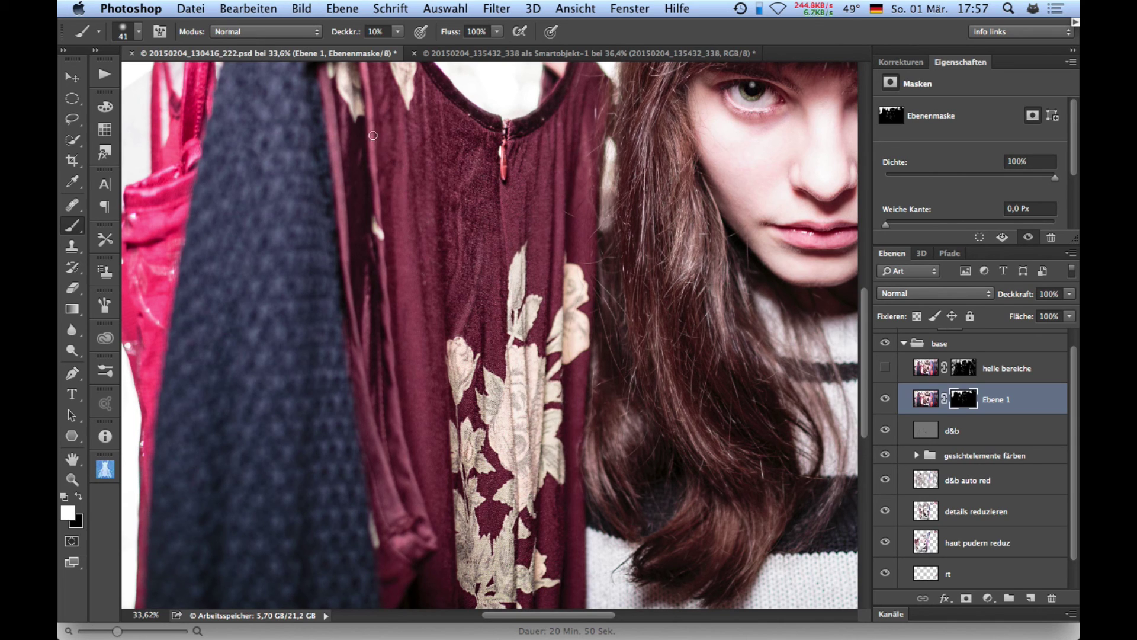
{"action": "scroll", "coordinate": [383, 271], "scroll_direction": "up", "scroll_amount": 5}
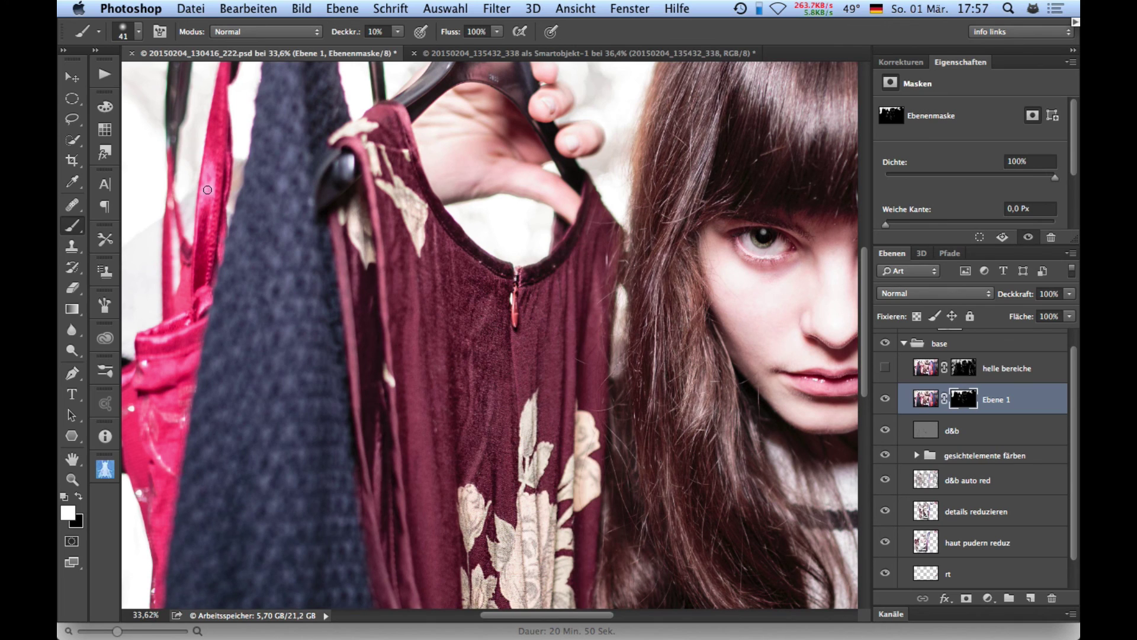
{"action": "left_click_drag", "start_coordinate": [207, 189], "coordinate": [245, 190]}
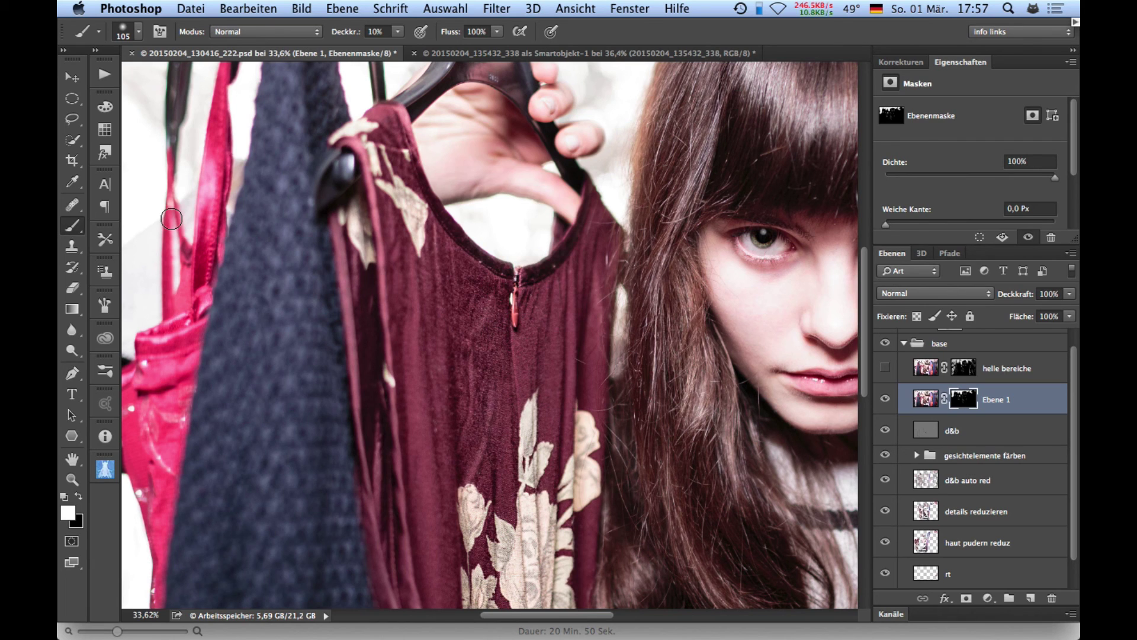
{"action": "left_click_drag", "start_coordinate": [498, 355], "coordinate": [549, 427]}
{"action": "scroll", "coordinate": [474, 413], "scroll_direction": "down", "scroll_amount": 10}
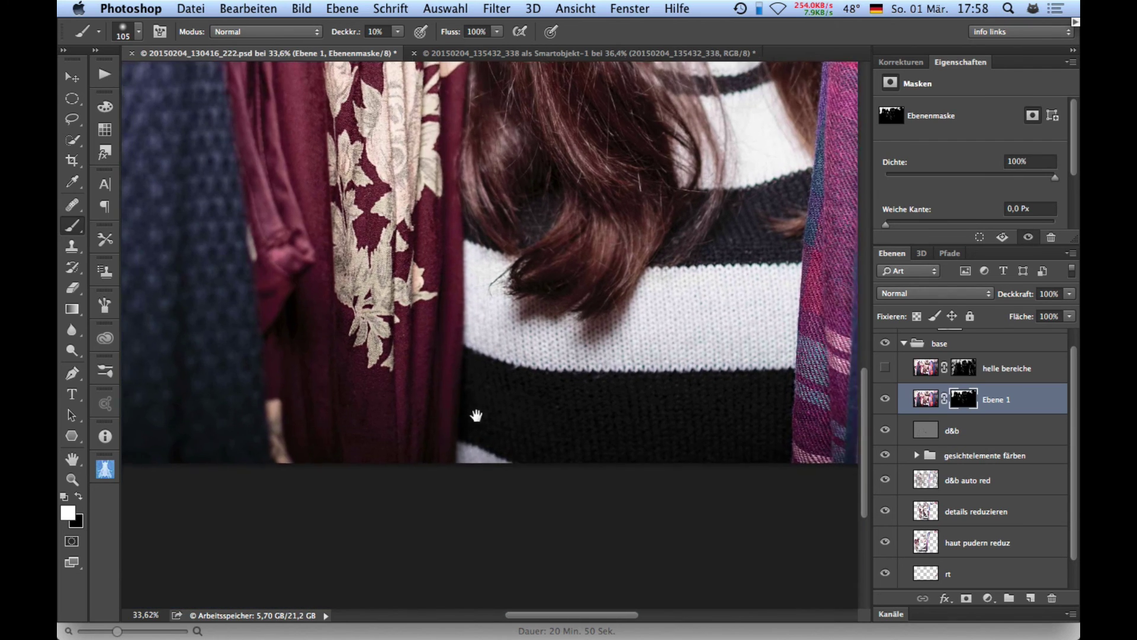
{"action": "scroll", "coordinate": [432, 404], "scroll_direction": "up", "scroll_amount": 3}
{"action": "scroll", "coordinate": [432, 404], "scroll_direction": "left", "scroll_amount": 5}
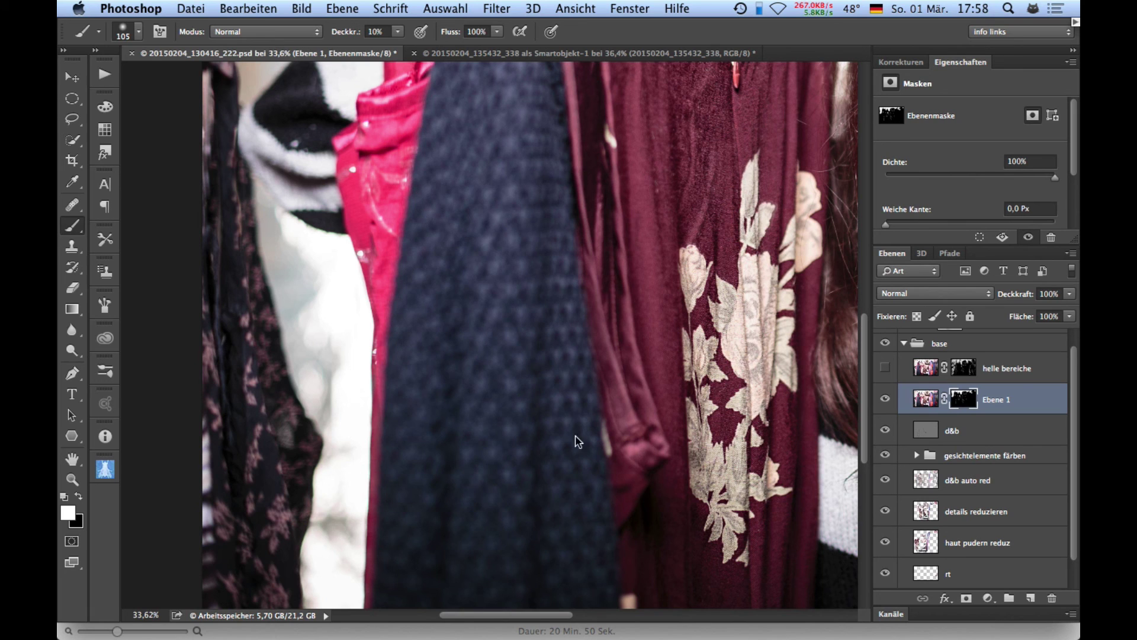
{"action": "scroll", "coordinate": [474, 367], "scroll_direction": "up", "scroll_amount": 3}
{"action": "scroll", "coordinate": [457, 335], "scroll_direction": "up", "scroll_amount": 2}
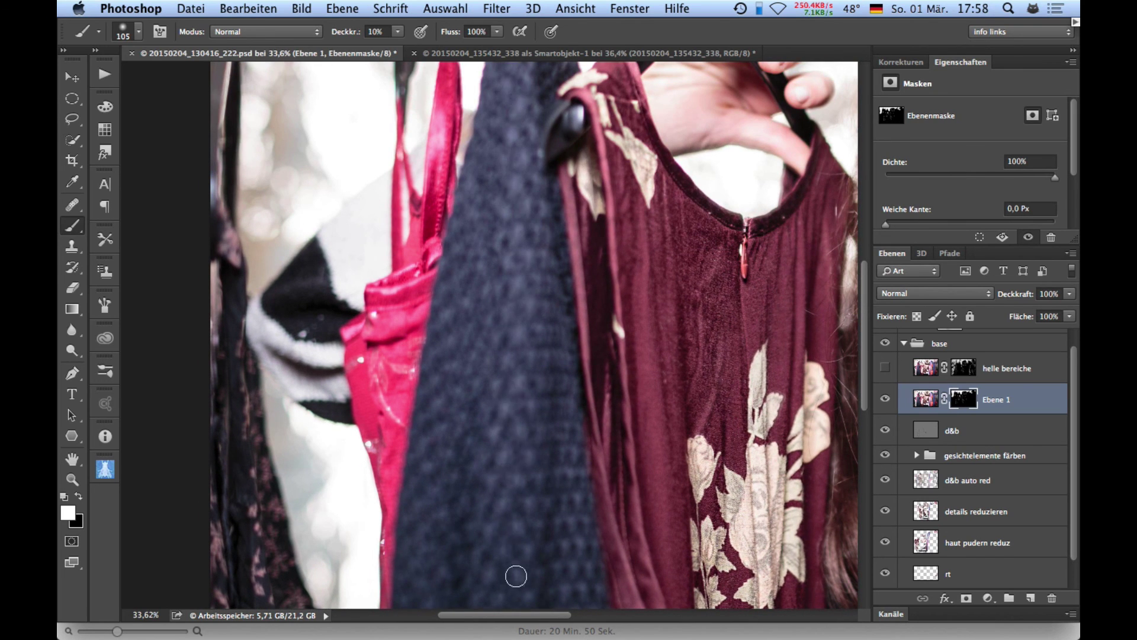
Brush medium-size strokes over the hangers and pink top, then fit the whole portrait
{"action": "left_click_drag", "start_coordinate": [509, 351], "coordinate": [513, 354]}
{"action": "scroll", "coordinate": [513, 354], "scroll_direction": "left", "scroll_amount": 4}
{"action": "scroll", "coordinate": [513, 353], "scroll_direction": "up", "scroll_amount": 1}
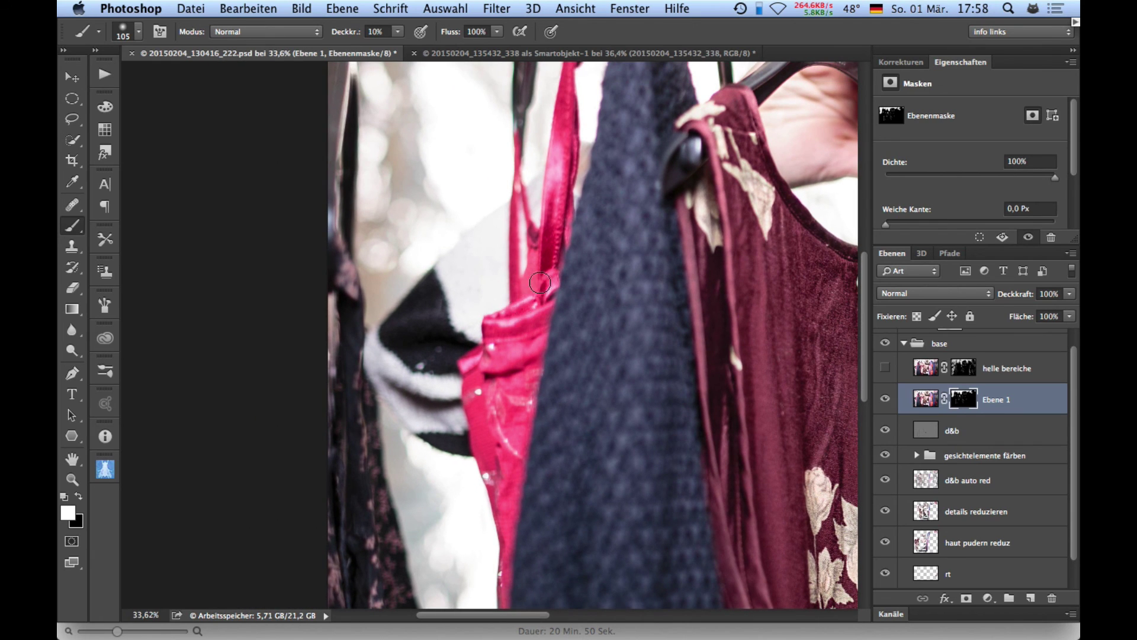
{"action": "left_click_drag", "start_coordinate": [489, 405], "coordinate": [479, 405]}
{"action": "left_click_drag", "start_coordinate": [393, 233], "coordinate": [407, 329]}
{"action": "scroll", "coordinate": [406, 330], "scroll_direction": "right", "scroll_amount": 5}
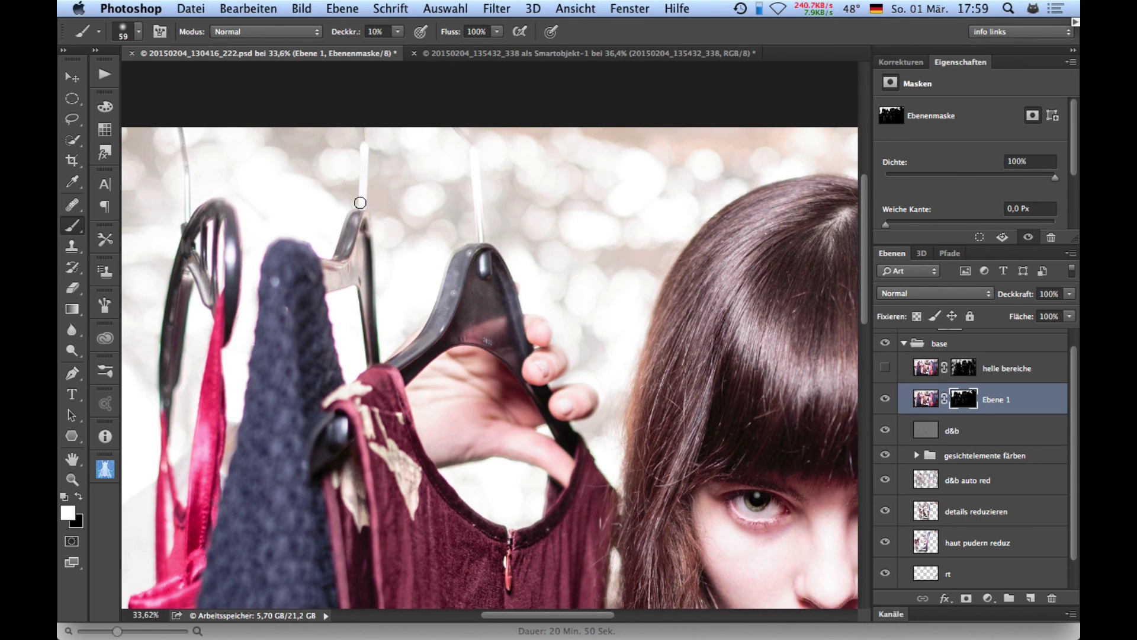
{"action": "left_click_drag", "start_coordinate": [768, 288], "coordinate": [625, 257]}
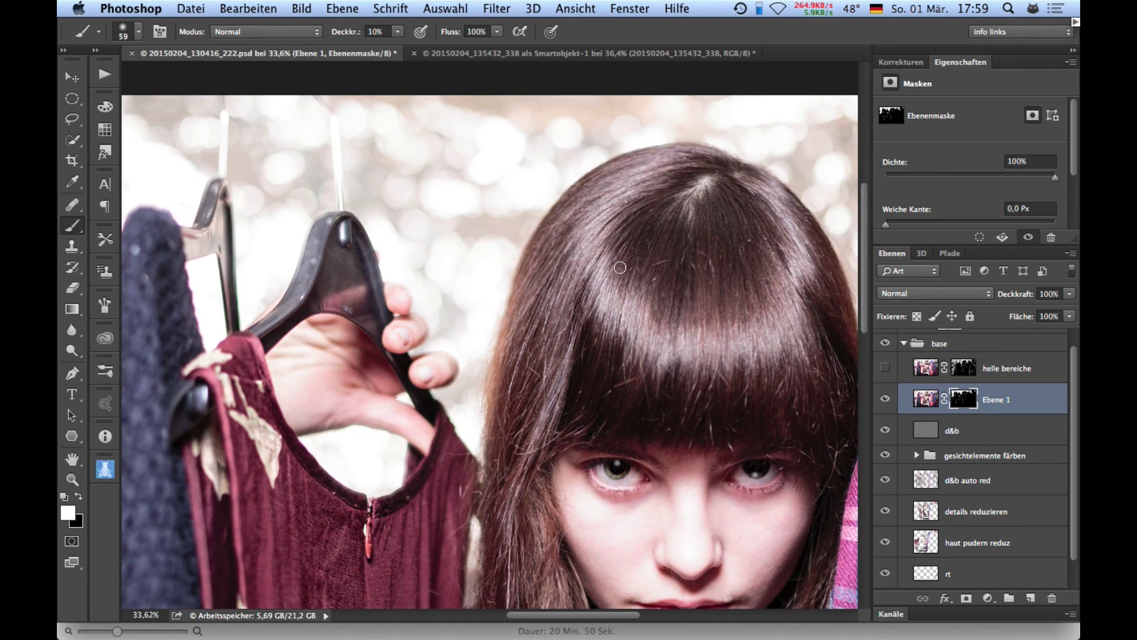
{"action": "key", "text": "super+0"}
{"action": "left_click", "coordinate": [885, 399]}
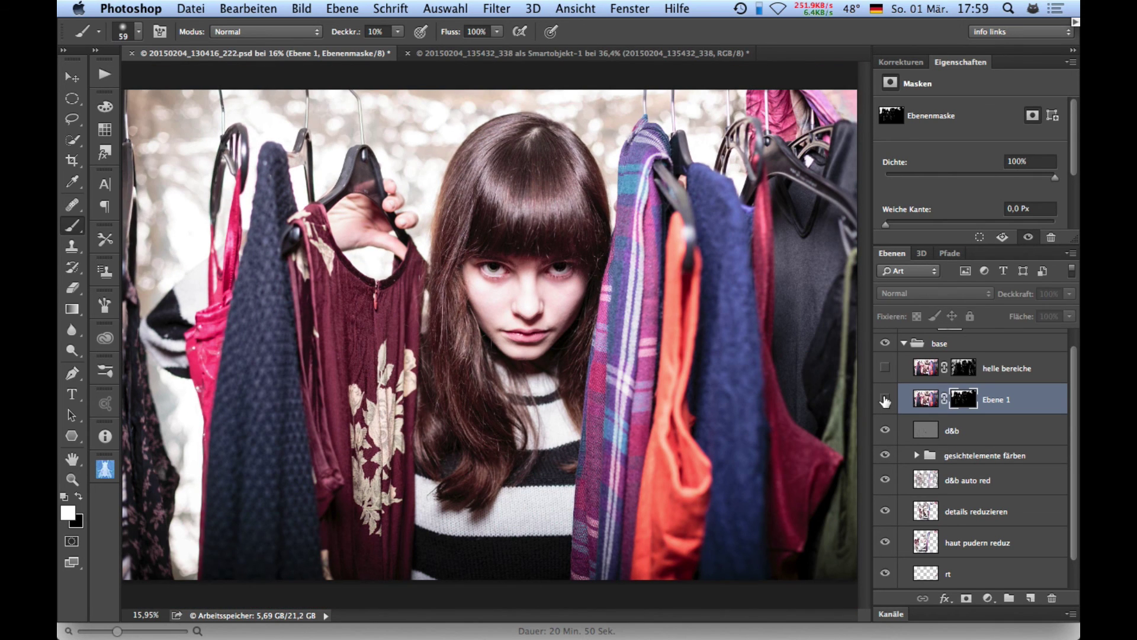
{"action": "left_click", "coordinate": [885, 400]}
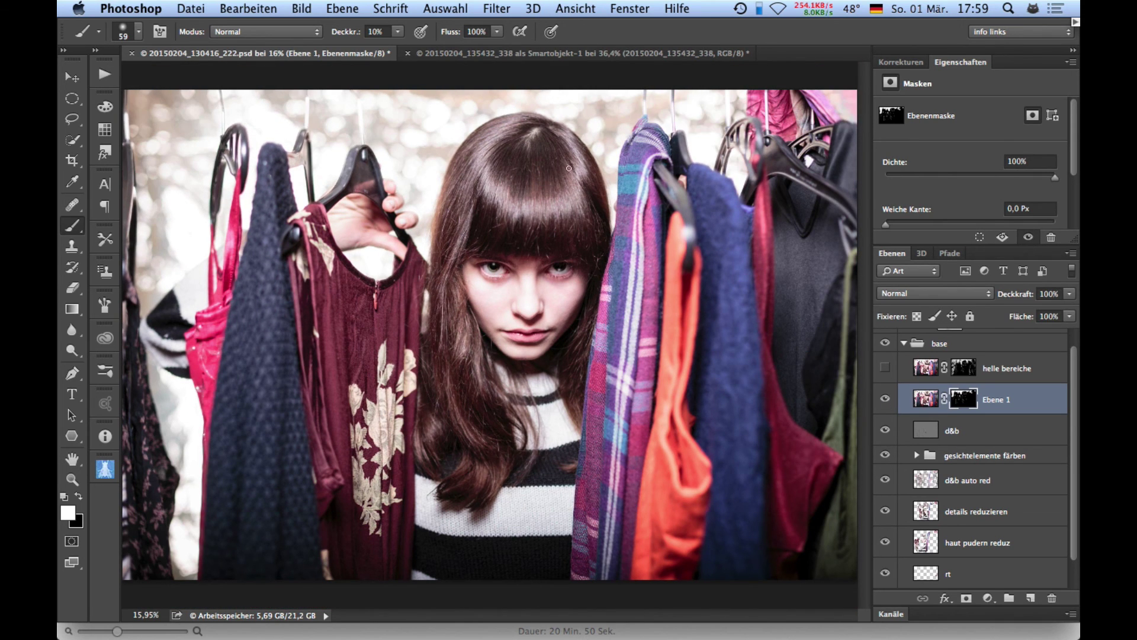
{"action": "left_click", "coordinate": [885, 399]}
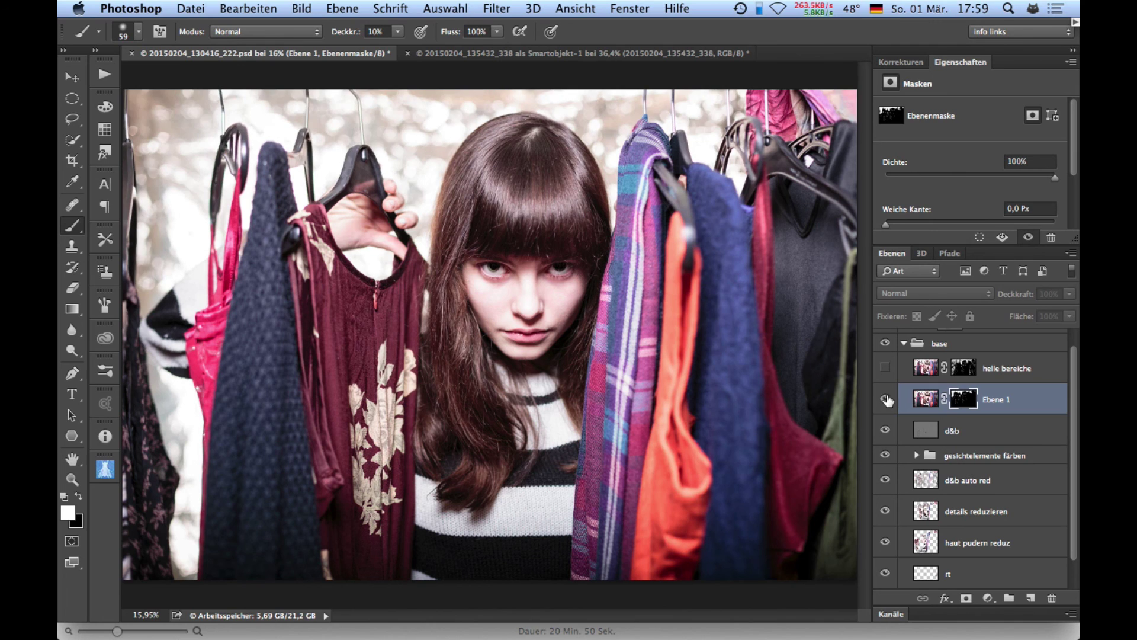
{"action": "left_click", "coordinate": [885, 399]}
{"action": "left_click", "coordinate": [885, 368]}
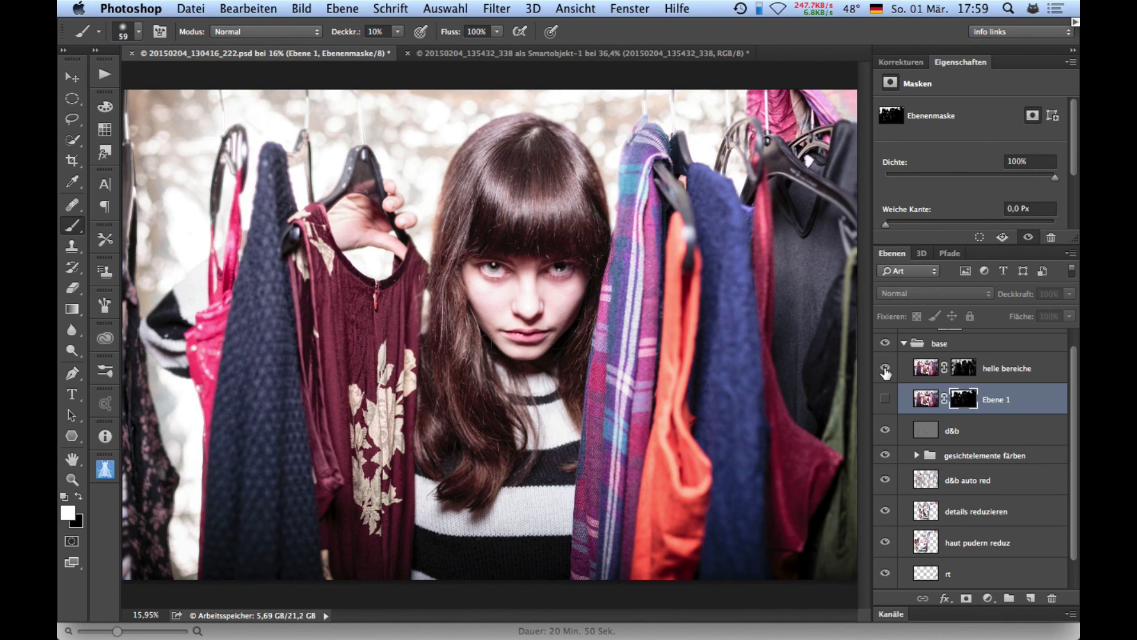
{"action": "left_click", "coordinate": [885, 368]}
{"action": "left_click", "coordinate": [885, 368]}
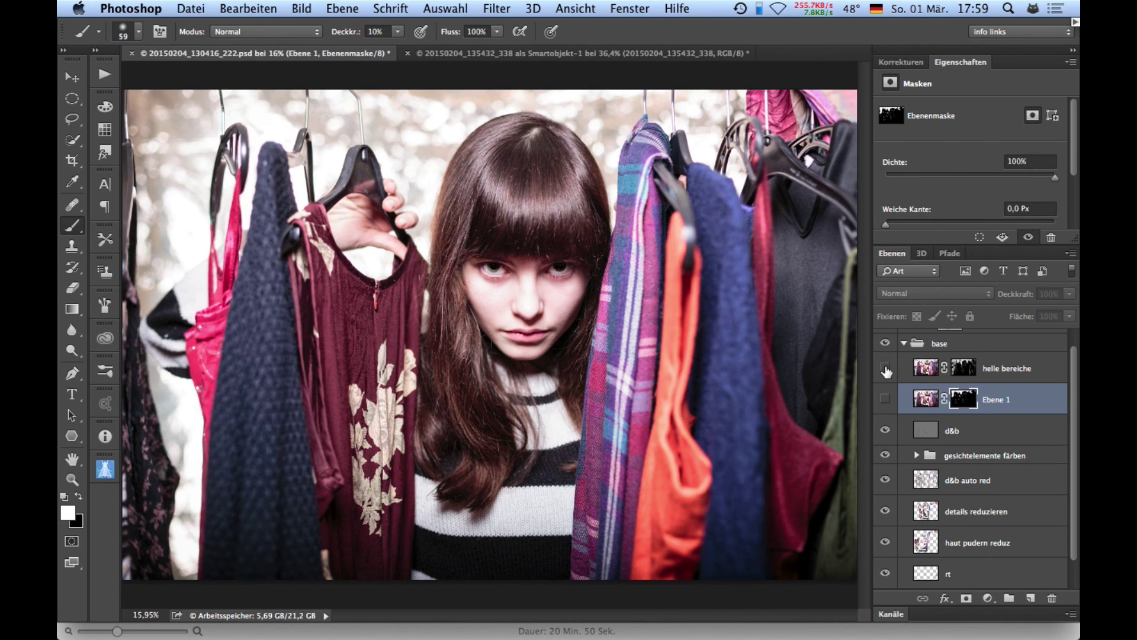
{"action": "left_click", "coordinate": [885, 369]}
{"action": "left_click", "coordinate": [885, 399]}
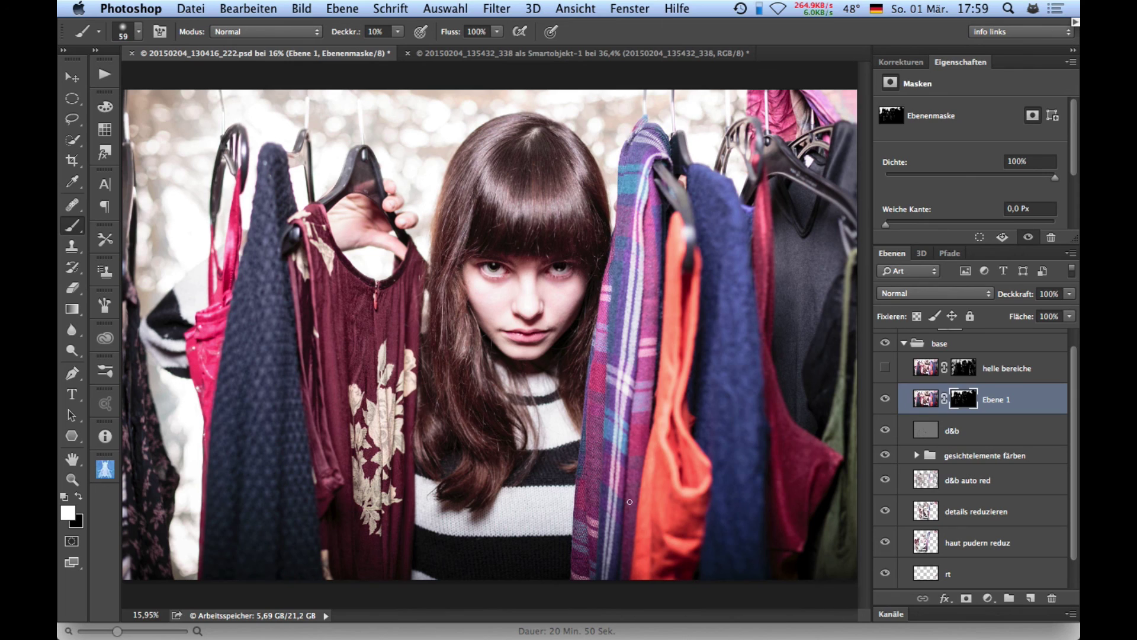
Select the d&b Soft Light layer in the Layers panel
{"action": "left_click", "coordinate": [927, 431]}
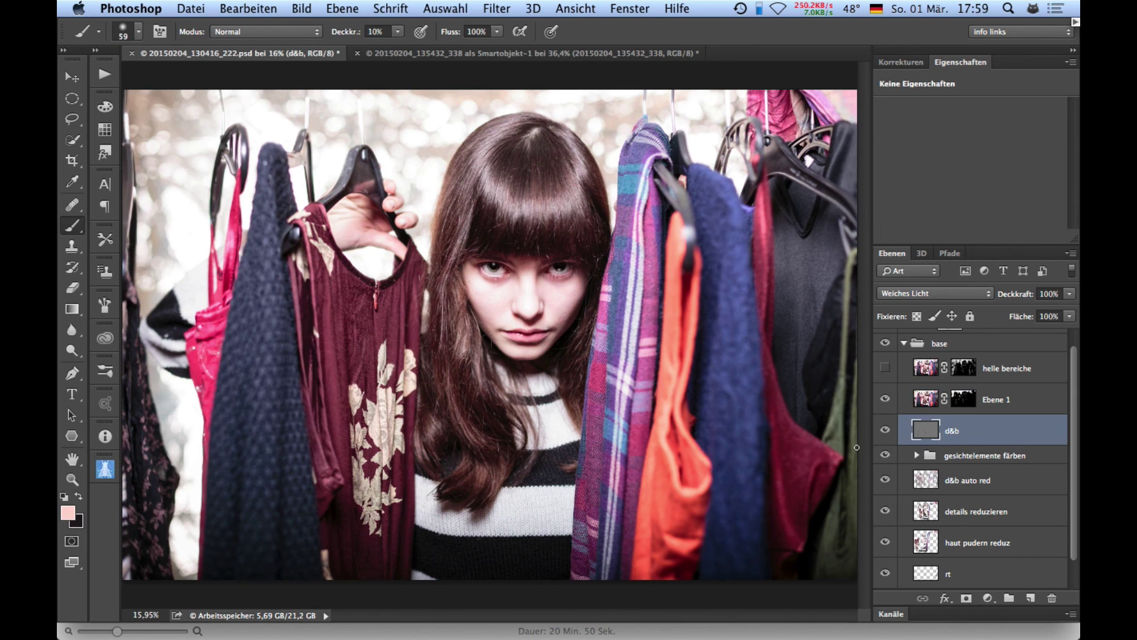